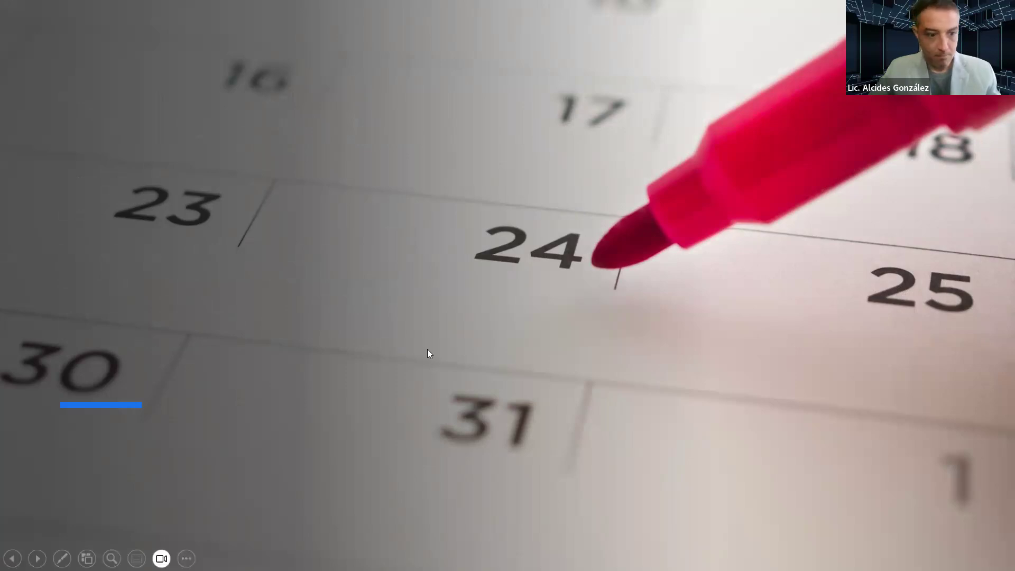
End the slide show and switch to the Excel workbook with the AR (1) - Ejercicio sheet.
left_click(186, 558)
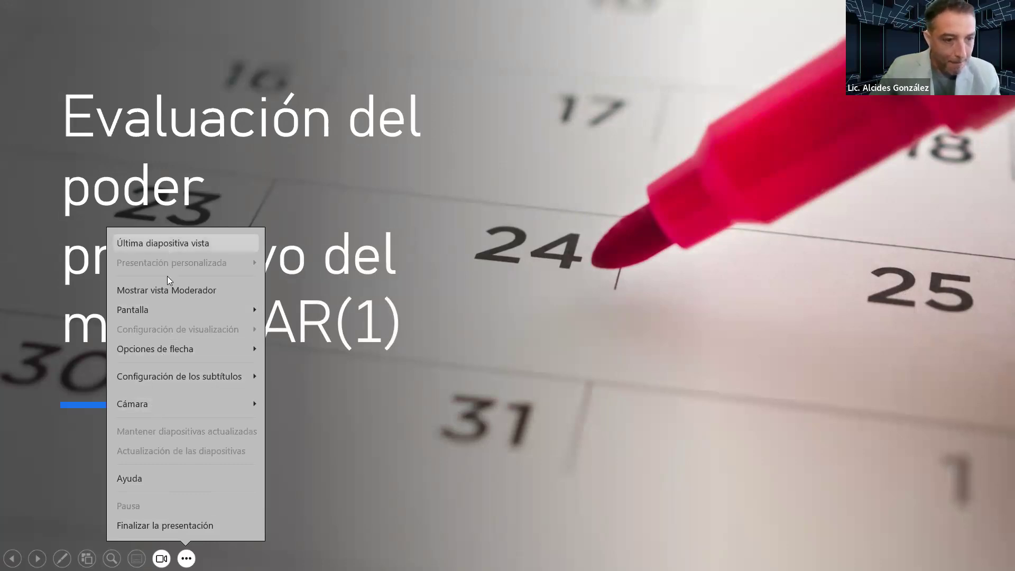
left_click(167, 527)
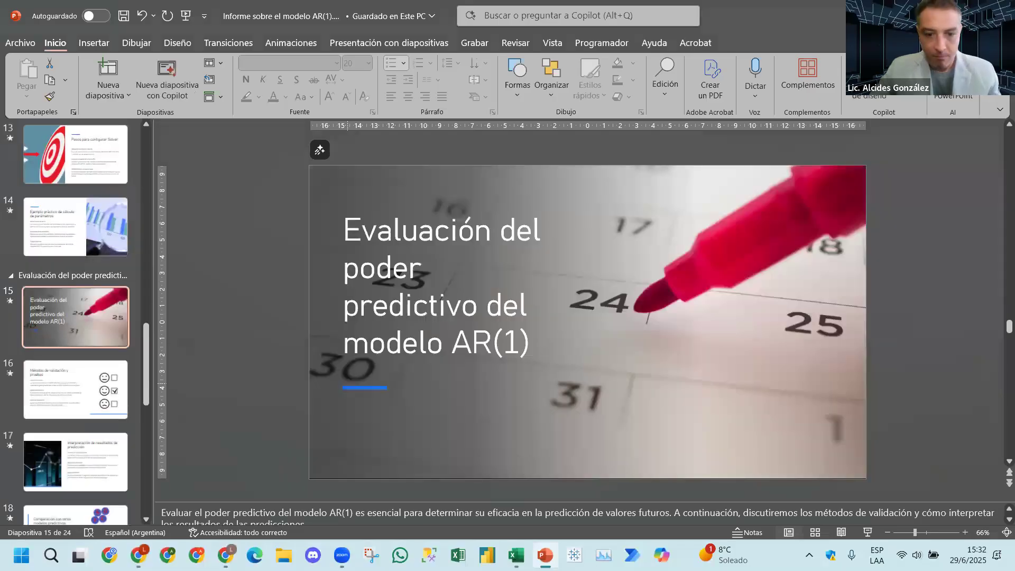
mouse_move(517, 556)
left_click(527, 488)
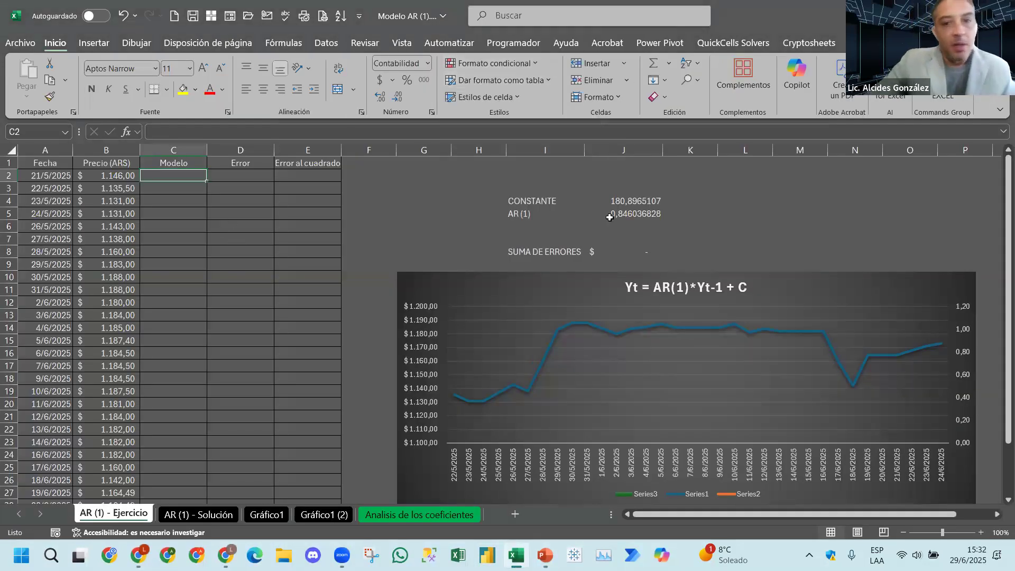
left_click(420, 198)
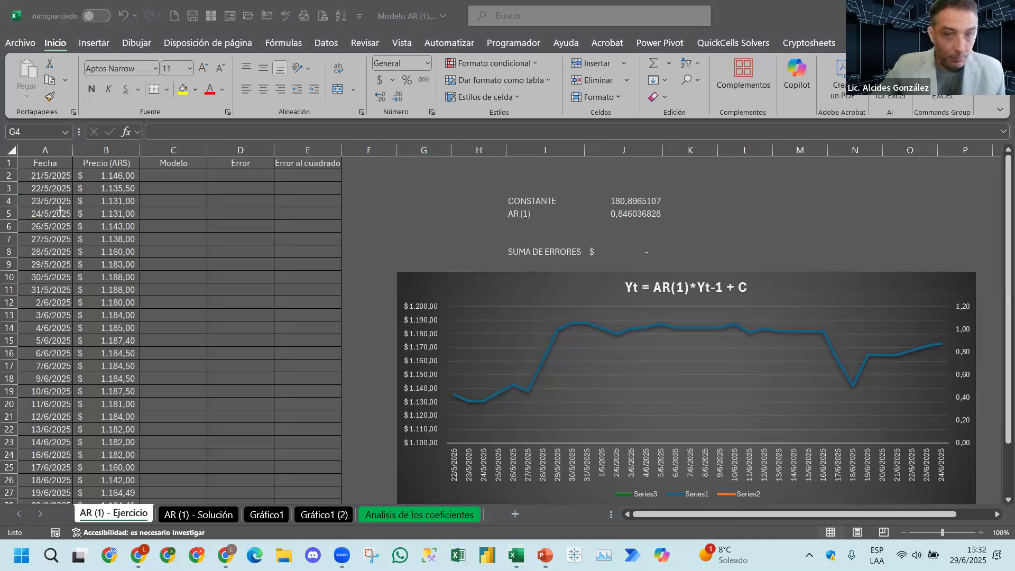
Handwrite the model equation Yt = b·Yt-1 + C in red beside the CONSTANTE and AR (1) cells.
mouse_move(692, 175)
left_mouse_down()
mouse_move(688, 235)
mouse_move(737, 209)
left_mouse_up()
mouse_move(730, 216)
left_mouse_down()
mouse_move(762, 208)
mouse_move(770, 225)
left_mouse_up()
mouse_move(754, 205)
left_mouse_down()
mouse_move(775, 196)
mouse_move(795, 205)
left_mouse_up()
mouse_move(804, 189)
left_mouse_down()
mouse_move(788, 229)
mouse_move(813, 217)
left_mouse_up()
left_click_drag(800, 206, 843, 206)
left_click_drag(838, 198, 883, 183)
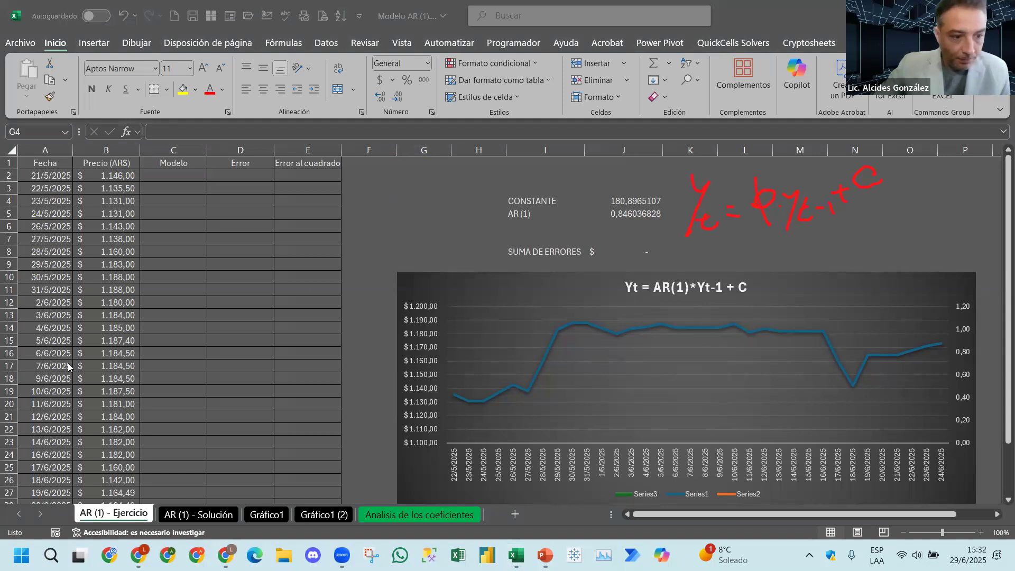
Set the CONSTANTE value in J4 to the average of the price column with =PROMEDIO(B:B).
left_click(633, 202)
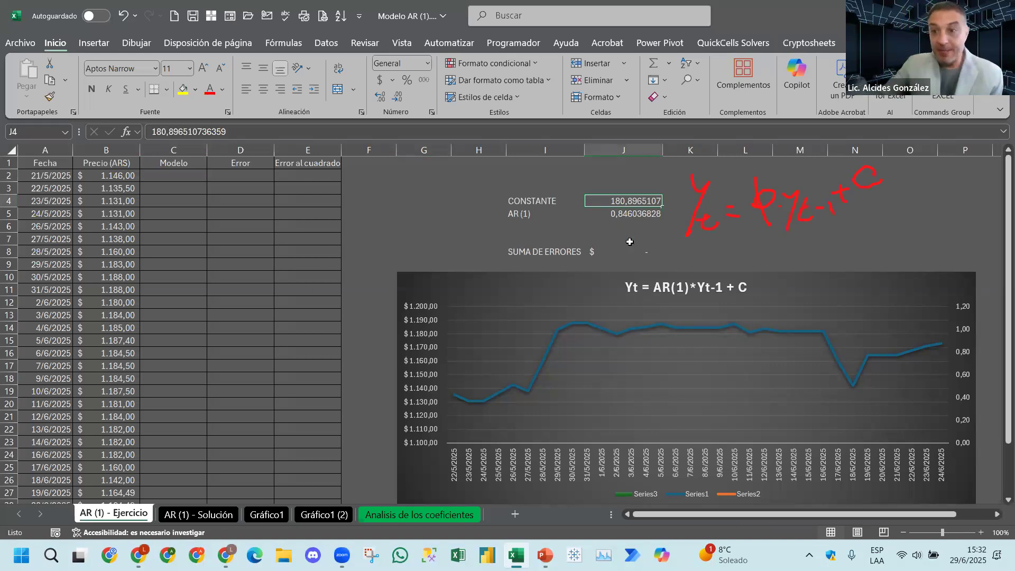
type("=p")
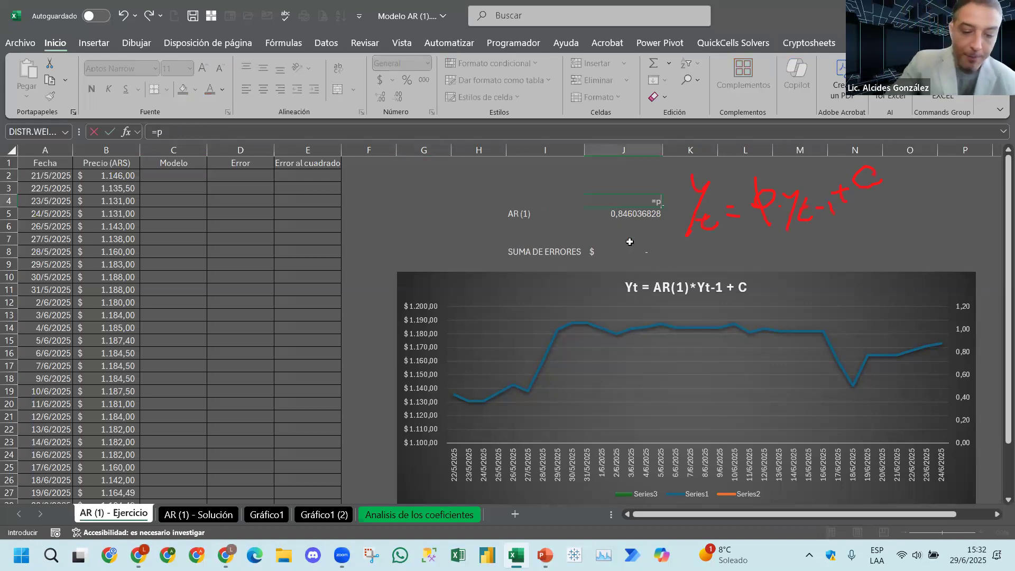
type("romedio")
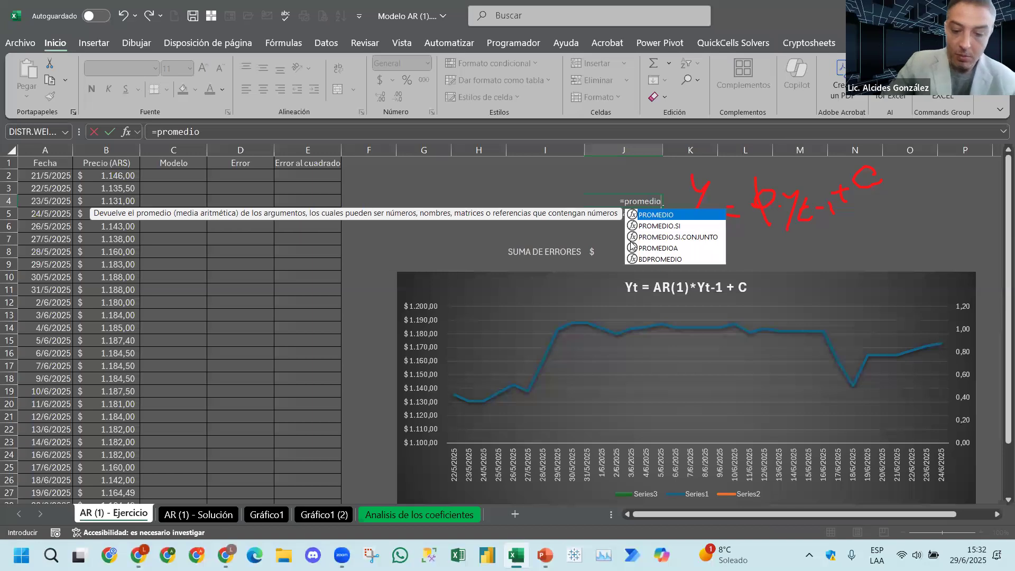
type("(")
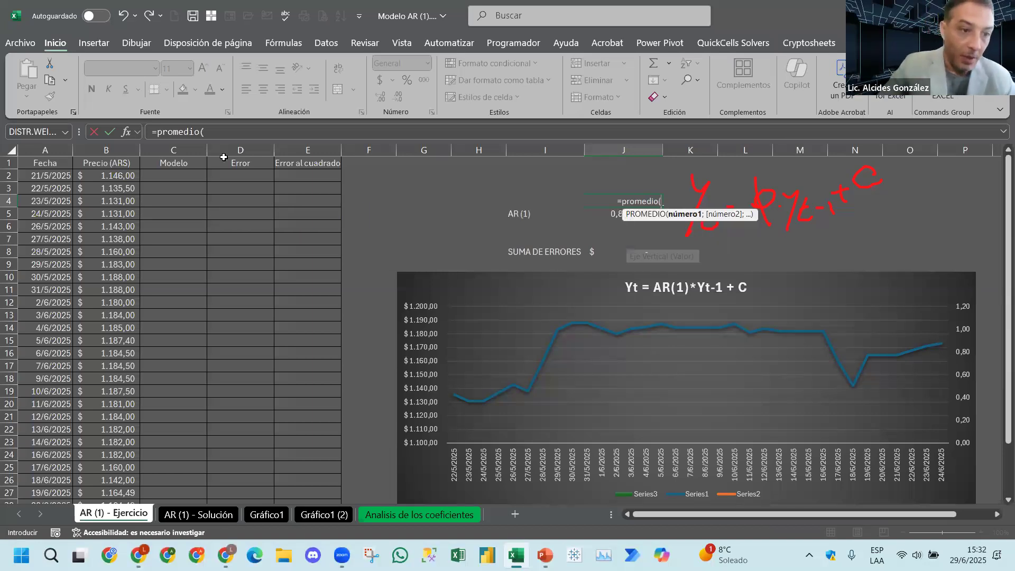
left_click(125, 145)
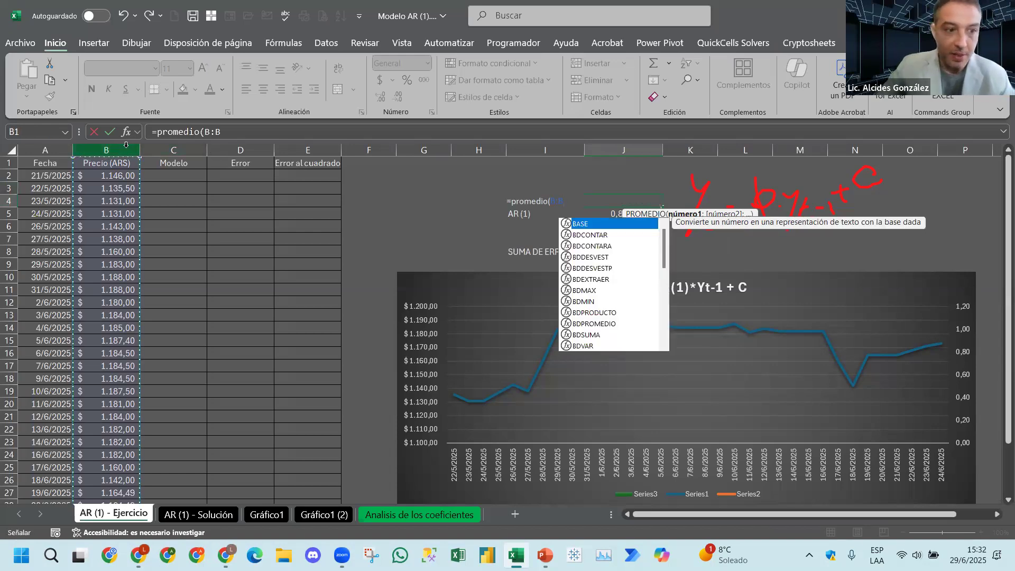
key("Return")
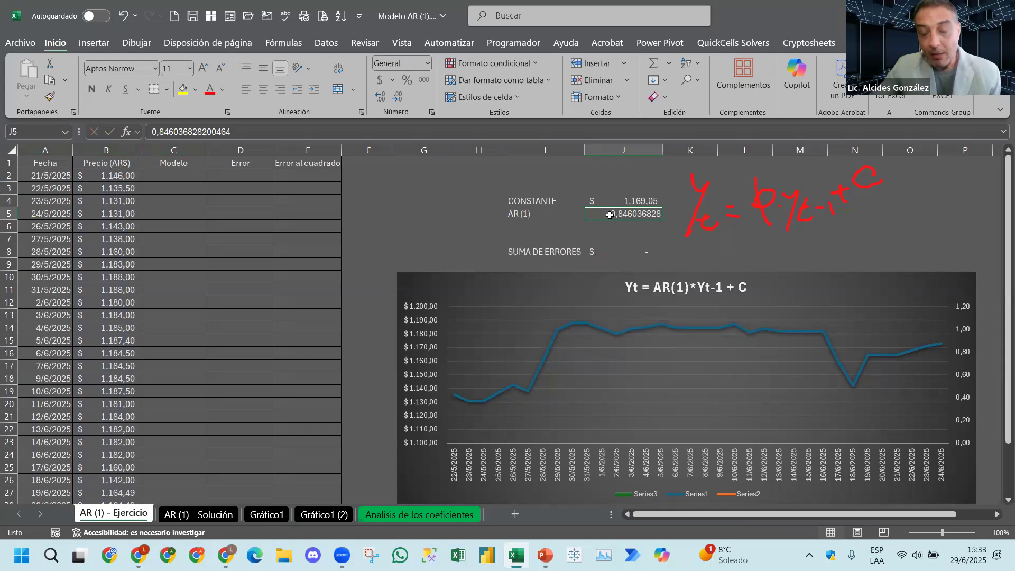
Set the AR (1) coefficient in J5 to 0,5.
type("0")
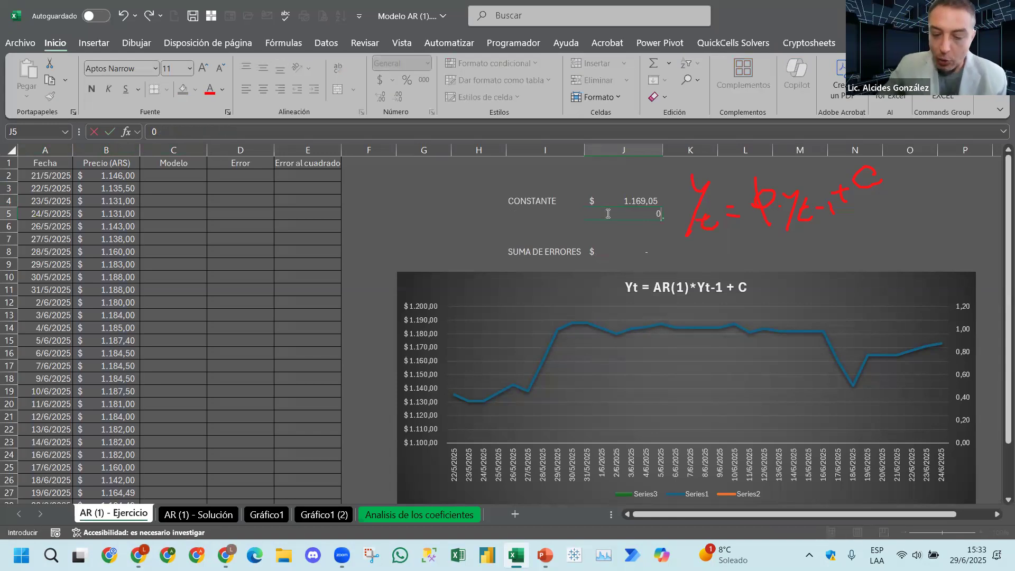
type(",5")
key("Return")
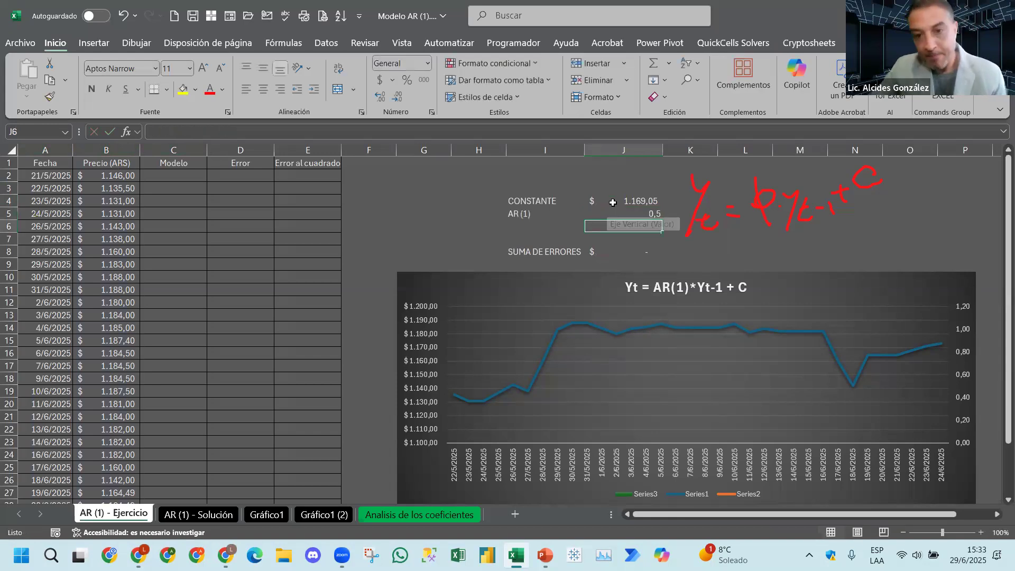
Review the average formula behind CONSTANTE in J4 and the AR (1) coefficient in J5.
left_click_drag(611, 202, 604, 215)
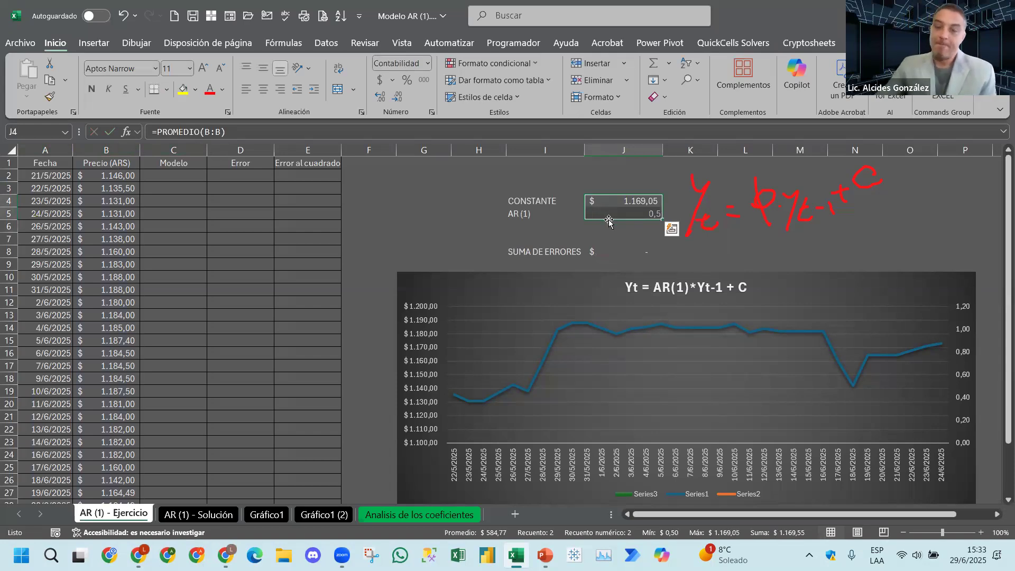
double_click(626, 206)
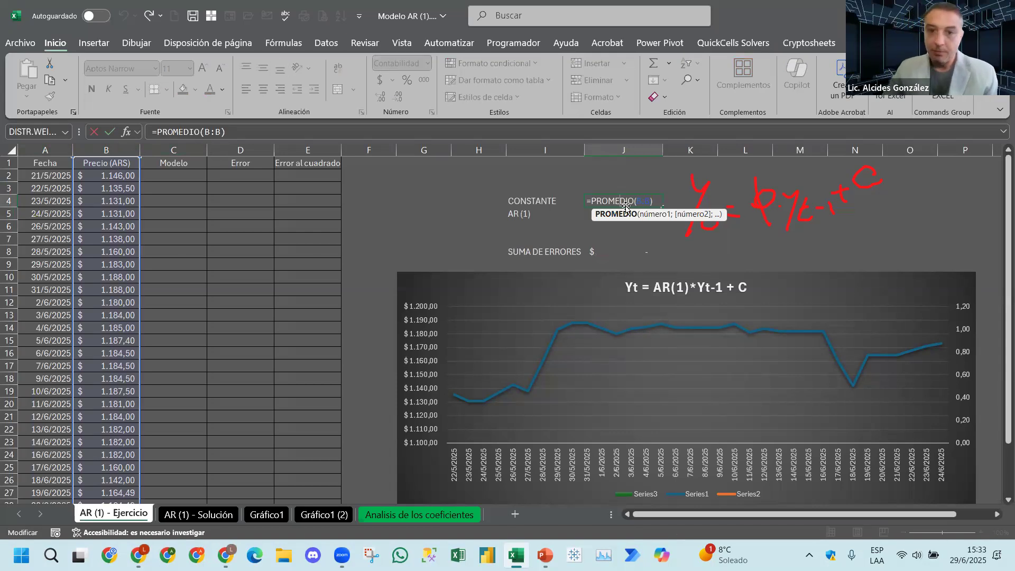
key("Return")
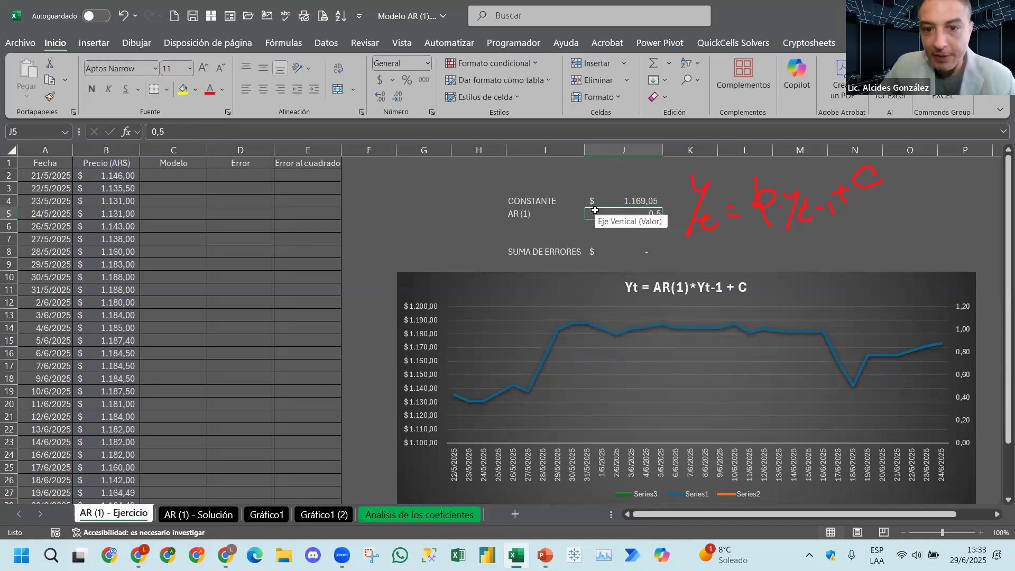
key("Down")
key("Down")
key("Down")
left_click(626, 217)
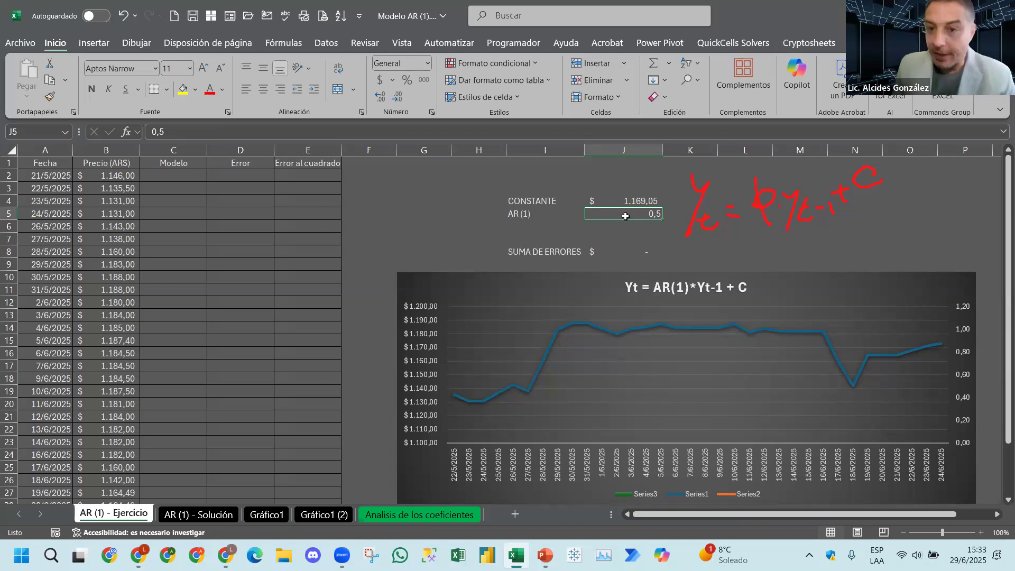
left_click(634, 238)
left_click(648, 210)
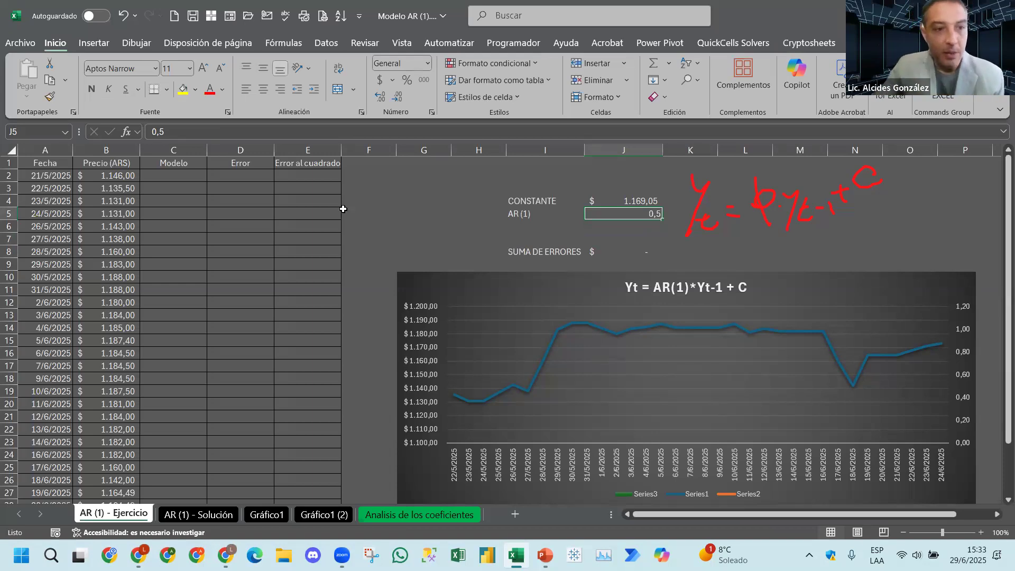
Enter the model formula =B2*$J$5+$J$4 in C3 and fill it down the Modelo column.
left_click(150, 191)
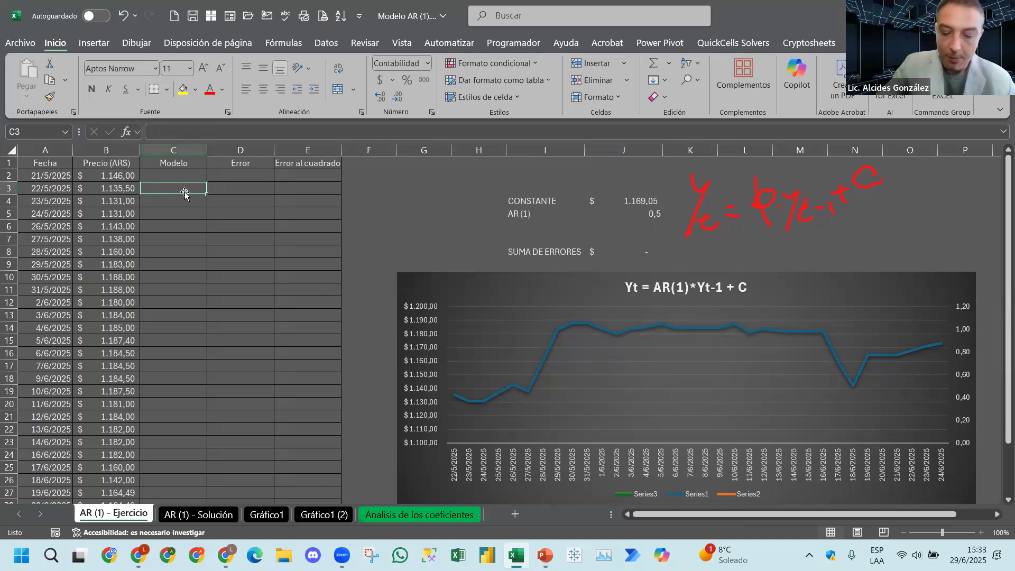
type("=")
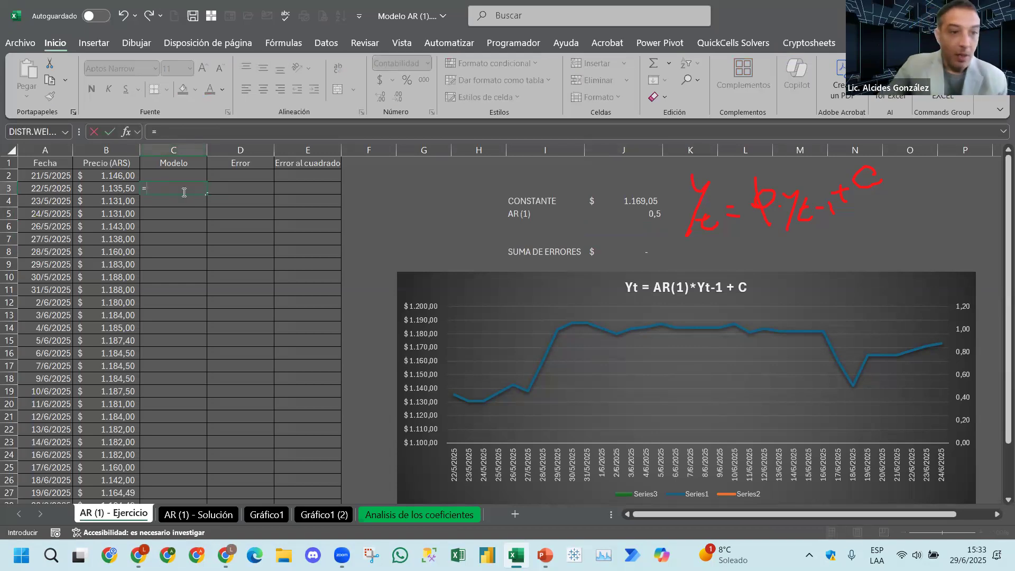
left_click(116, 176)
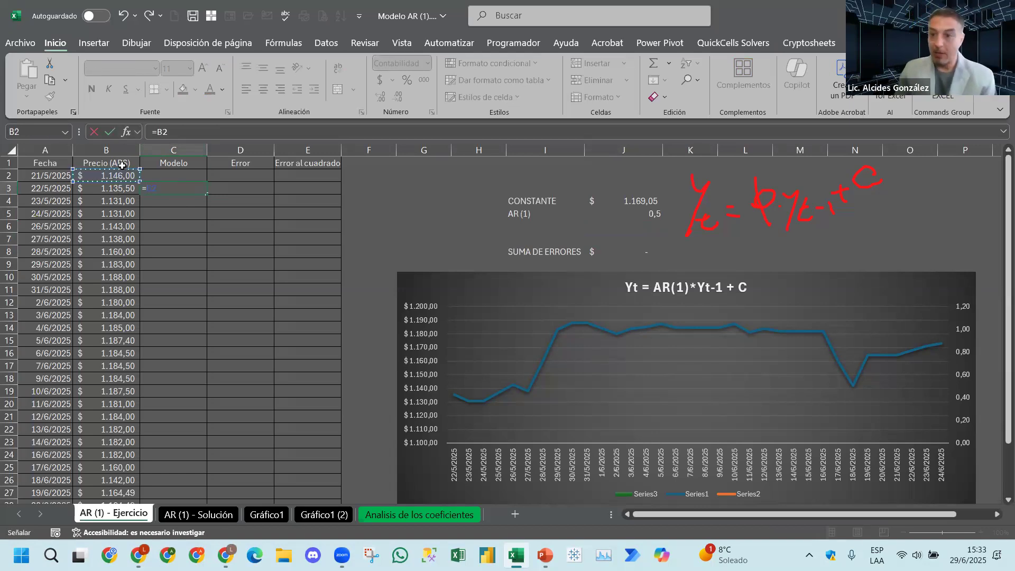
type("*")
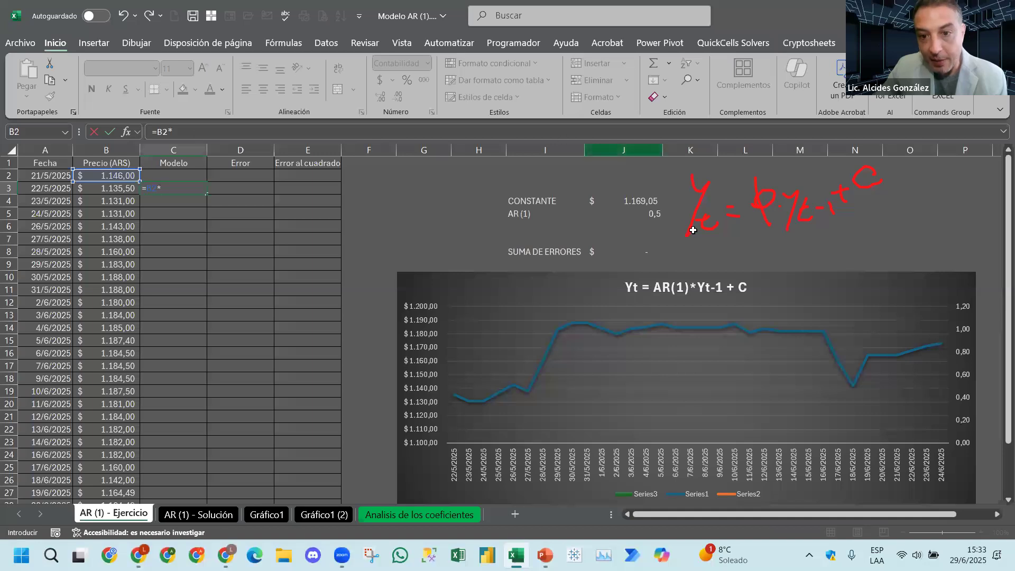
left_click(641, 213)
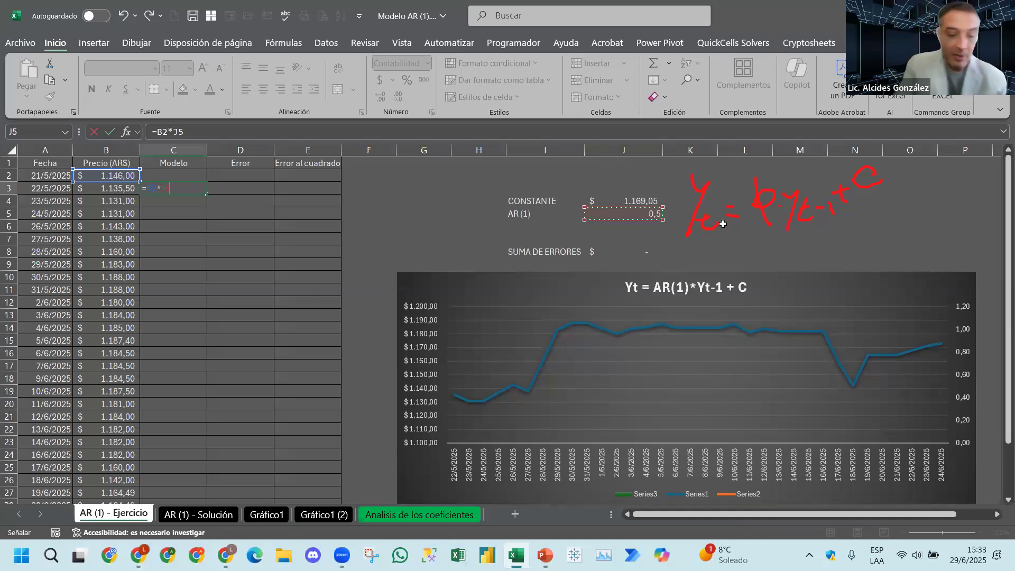
key("F4")
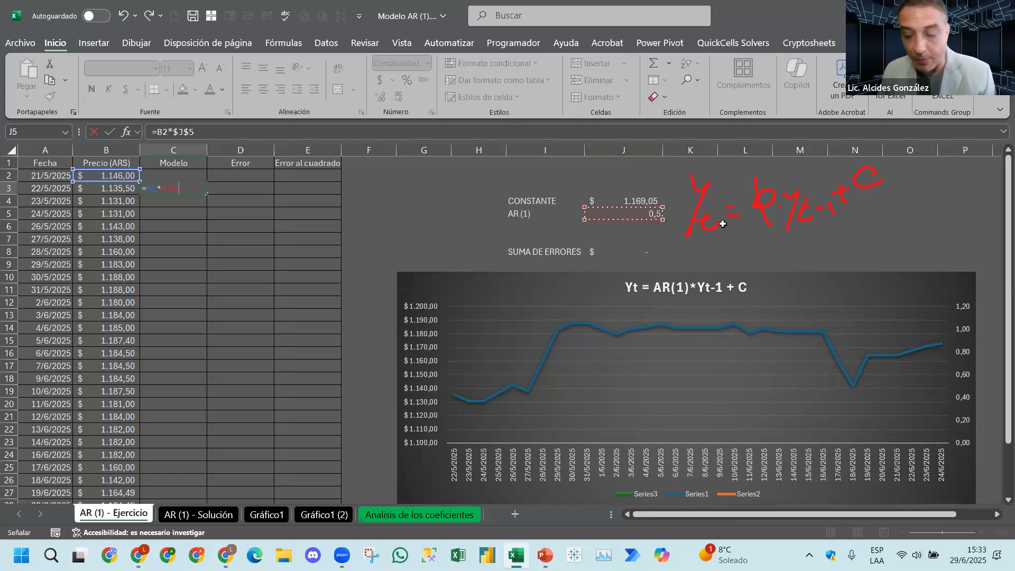
type("+")
left_click(646, 201)
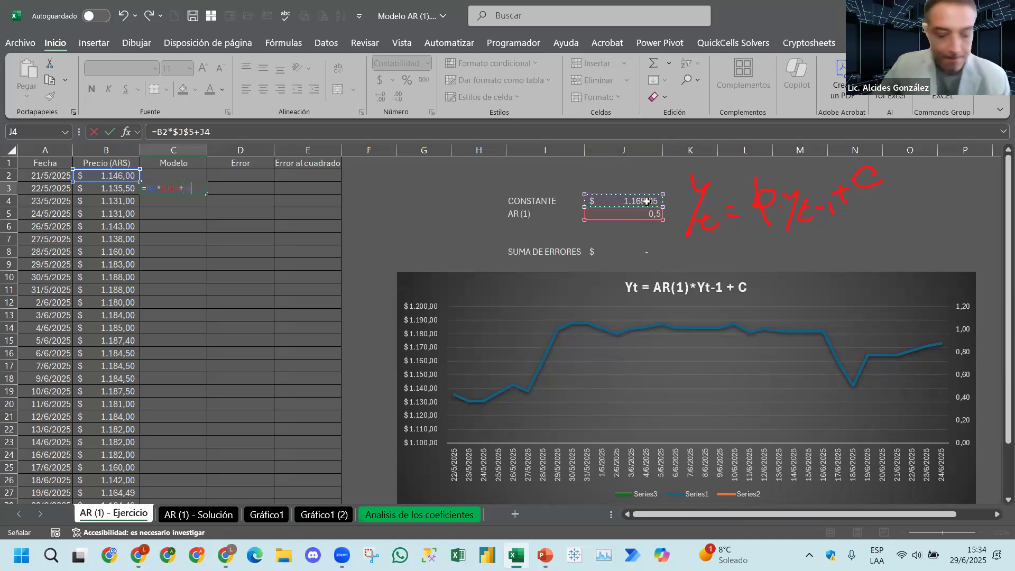
key("F4")
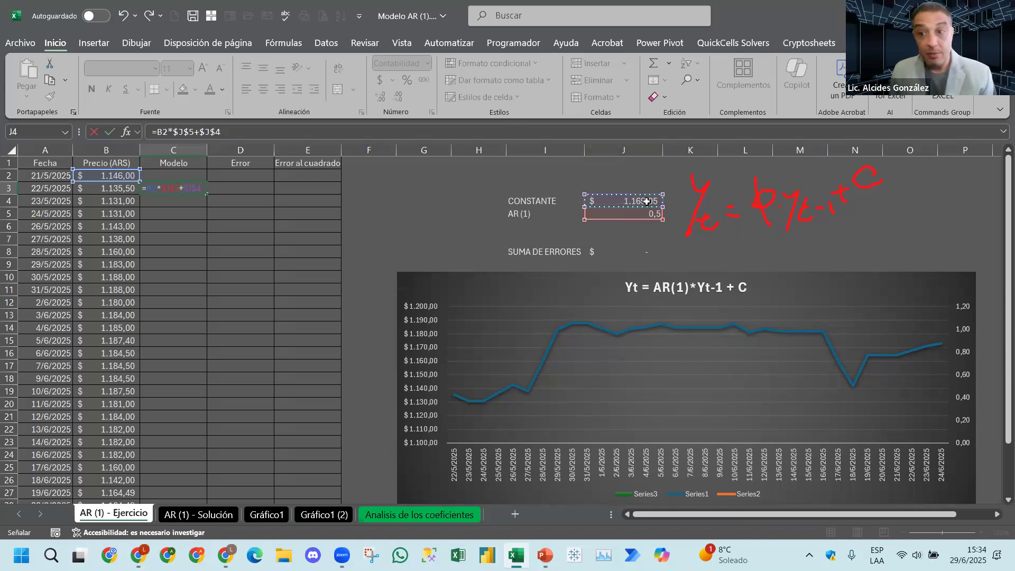
key("Return")
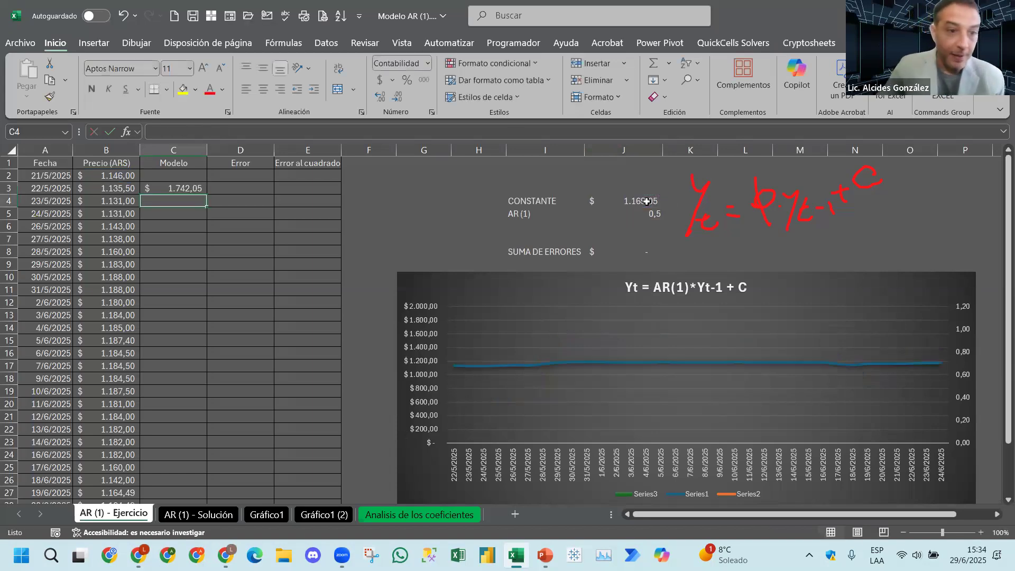
left_click(179, 191)
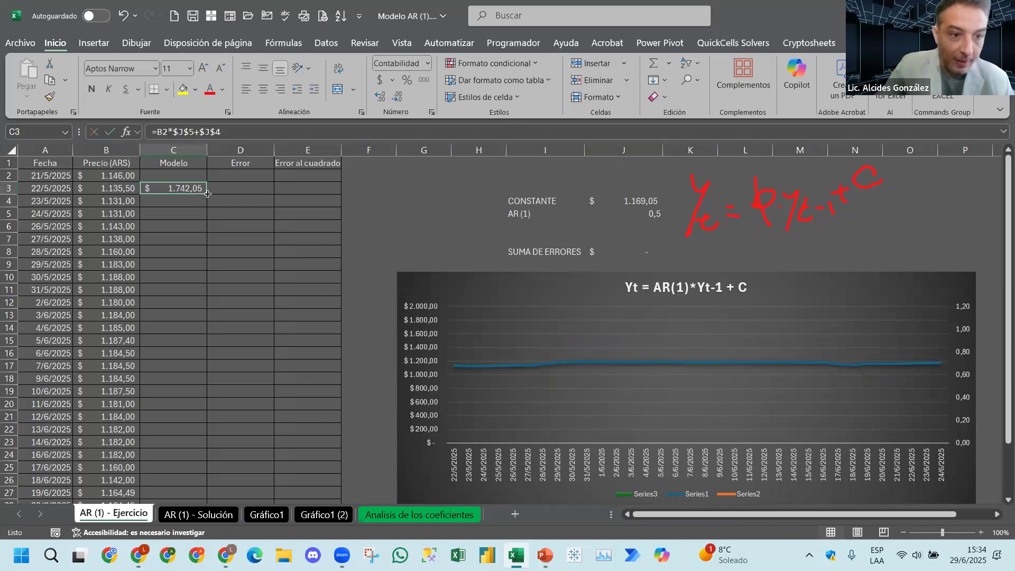
double_click(206, 194)
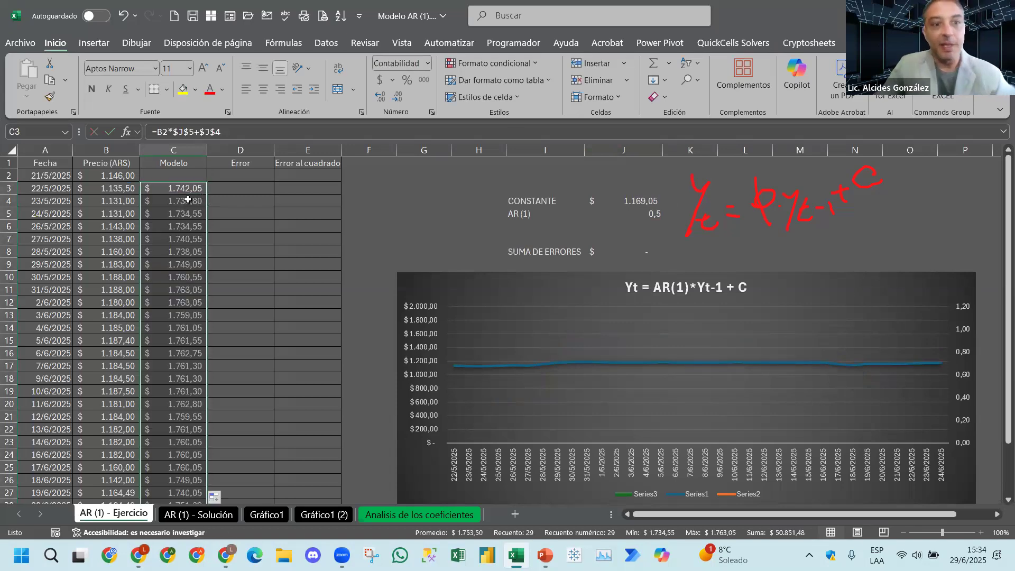
Check the copied formulas in the Modelo column, inspecting the references in C10 and in cells C4 to C8.
double_click(173, 278)
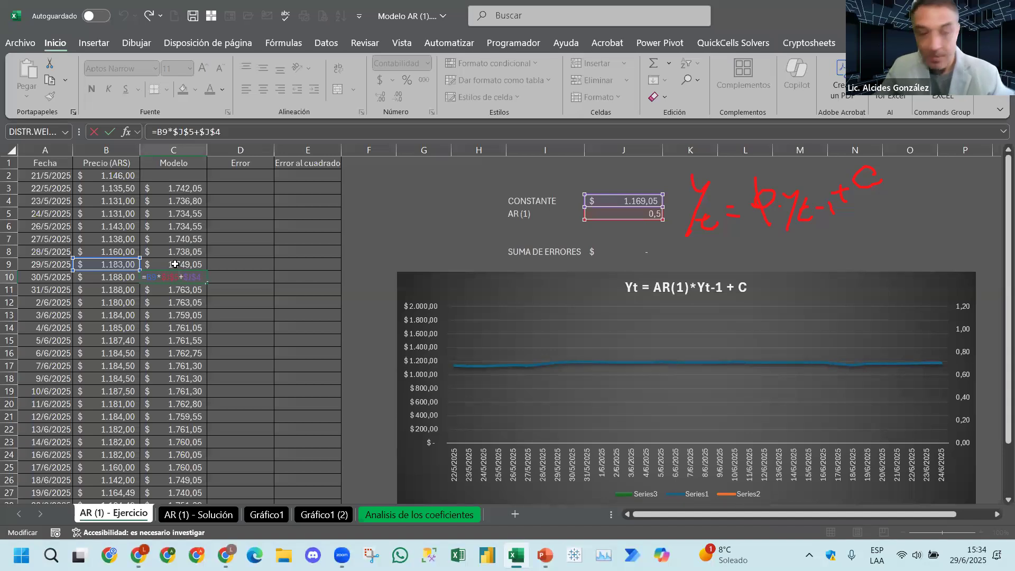
key("Return")
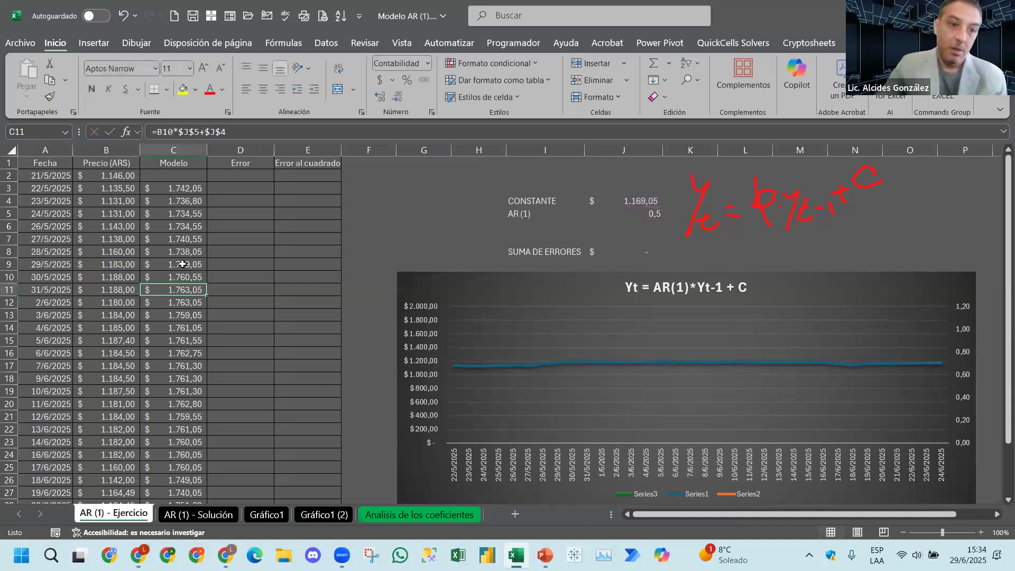
left_click(164, 201)
left_click(167, 214)
left_click(173, 228)
left_click(173, 238)
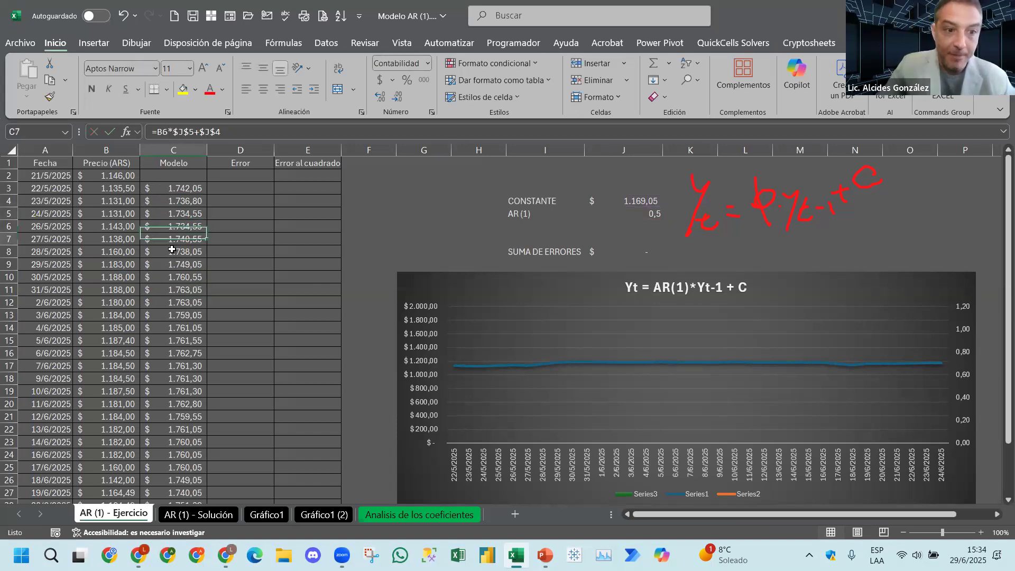
left_click(169, 250)
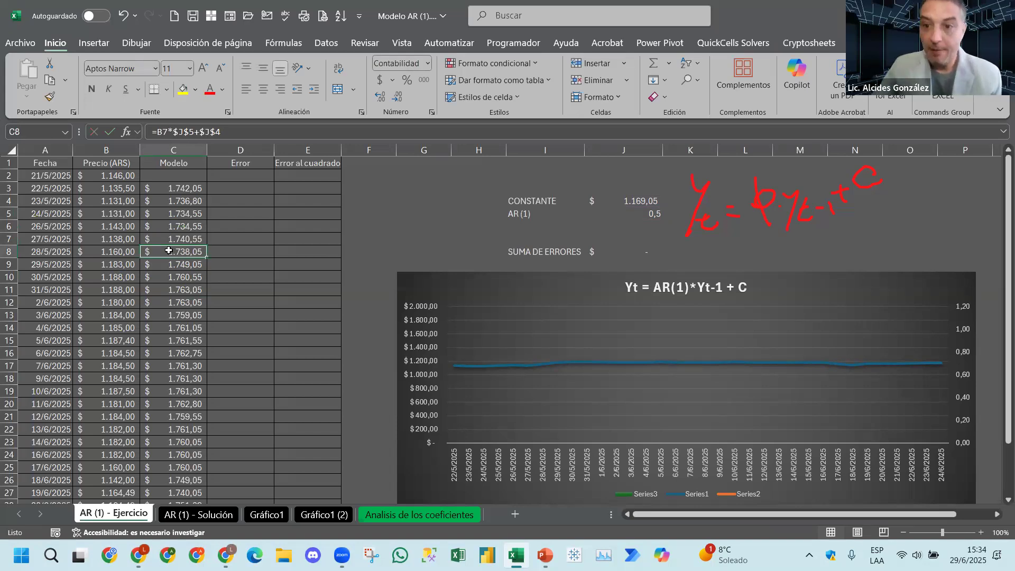
Enter the error formula =B3-C3 in D3 and fill it down the Error column.
left_click(263, 187)
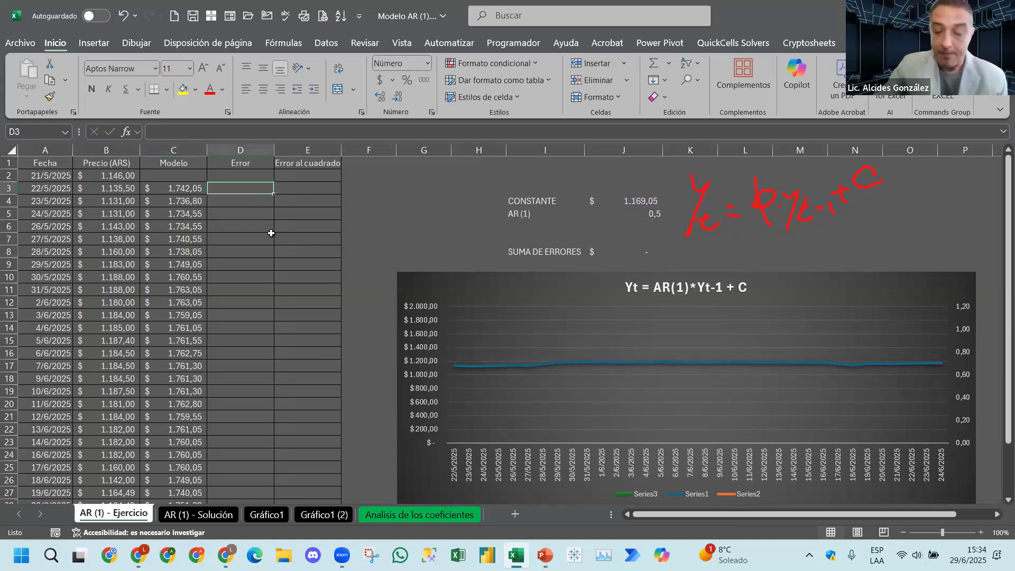
type("=")
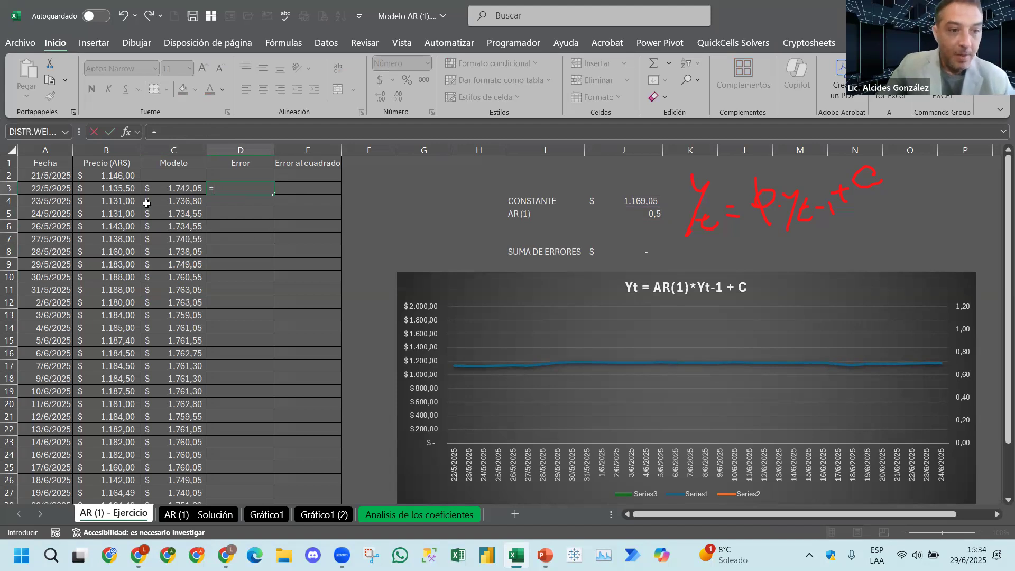
left_click(127, 188)
type("-")
left_click(162, 189)
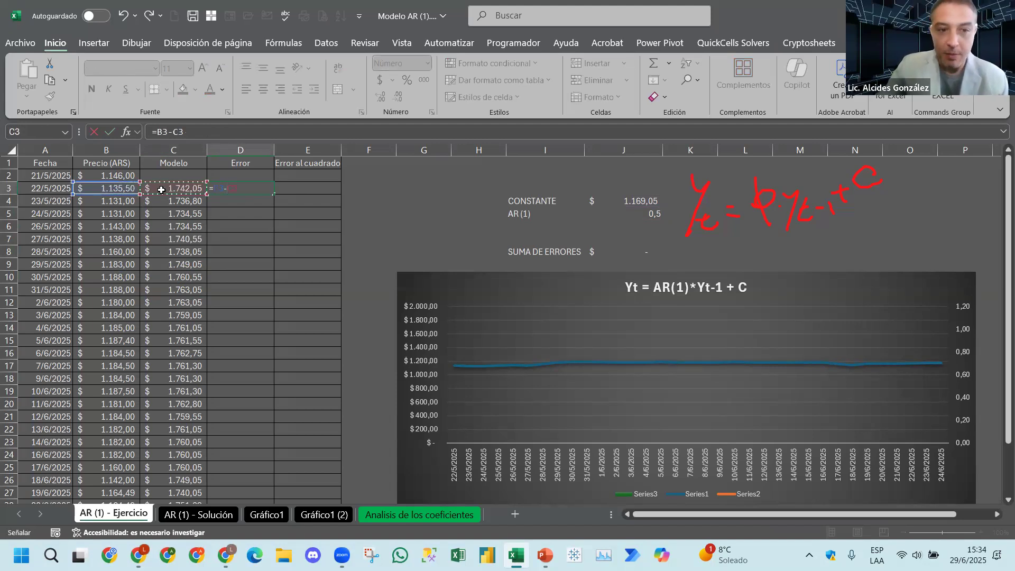
key("Return")
left_click(253, 188)
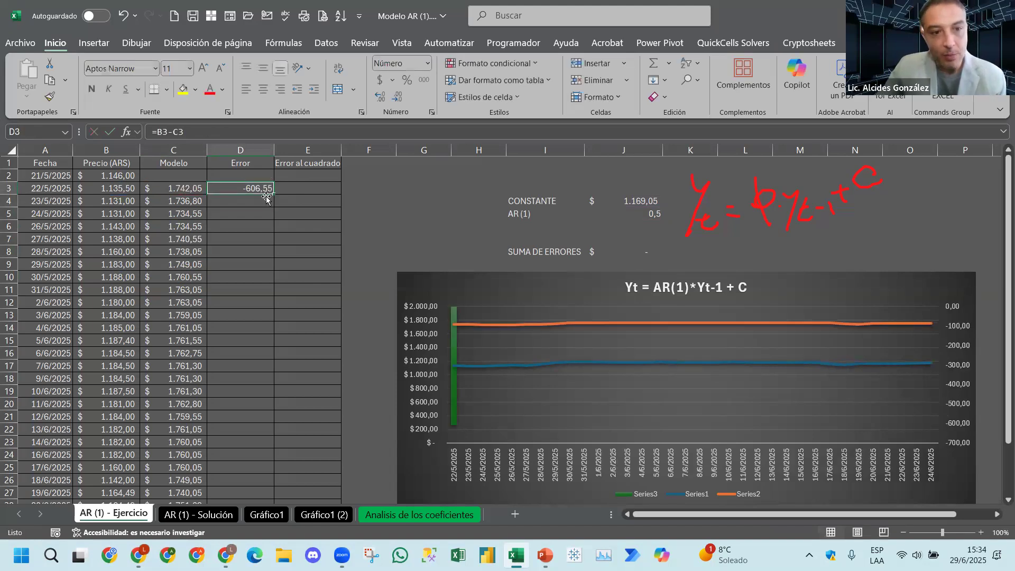
double_click(270, 195)
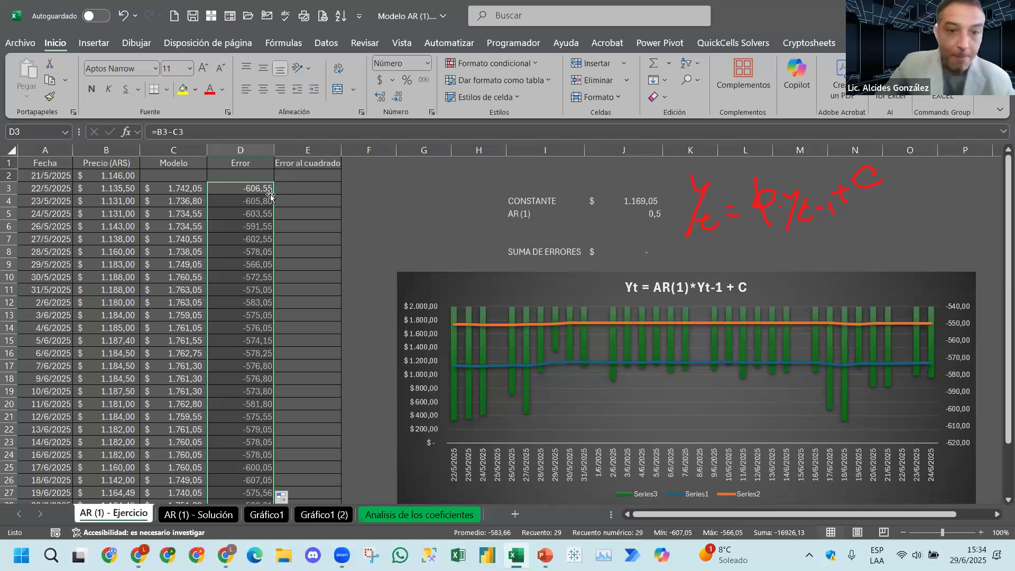
Enter the squared error formula =D3*D3 in E3 and fill it down the Error al cuadrado column.
left_click(310, 189)
type("=")
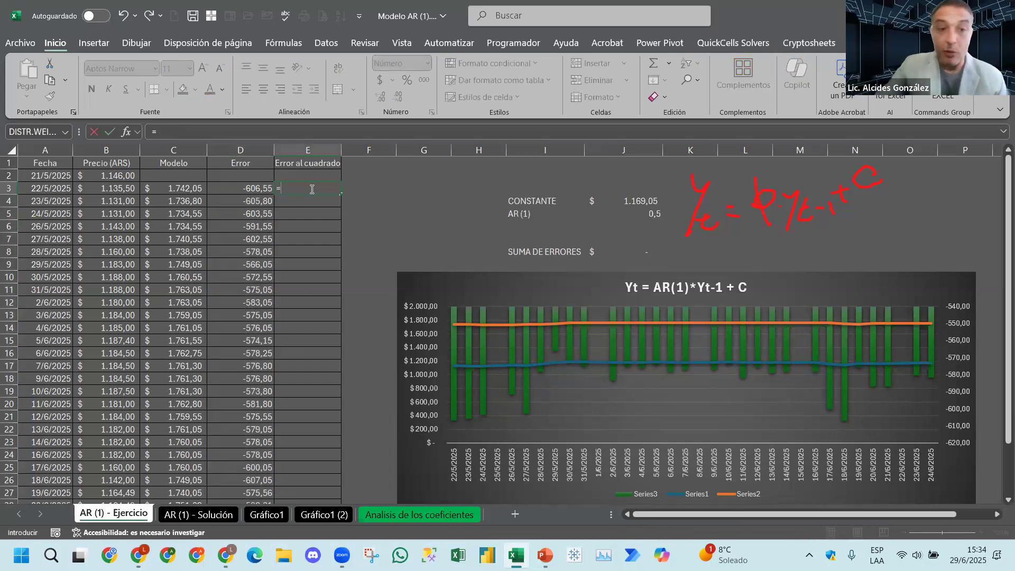
left_click(254, 189)
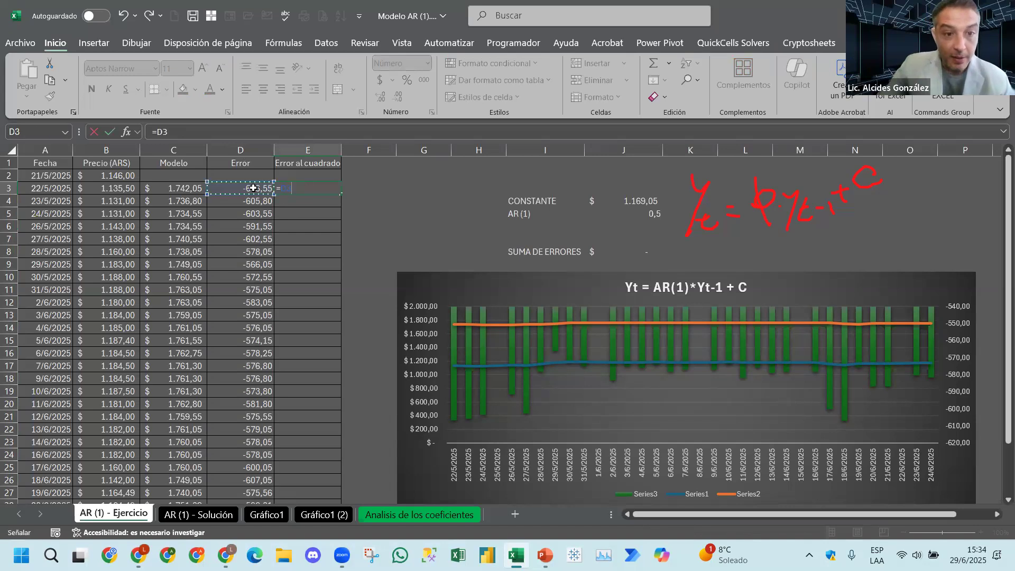
type("*")
left_click(254, 188)
key("Return")
left_click(338, 190)
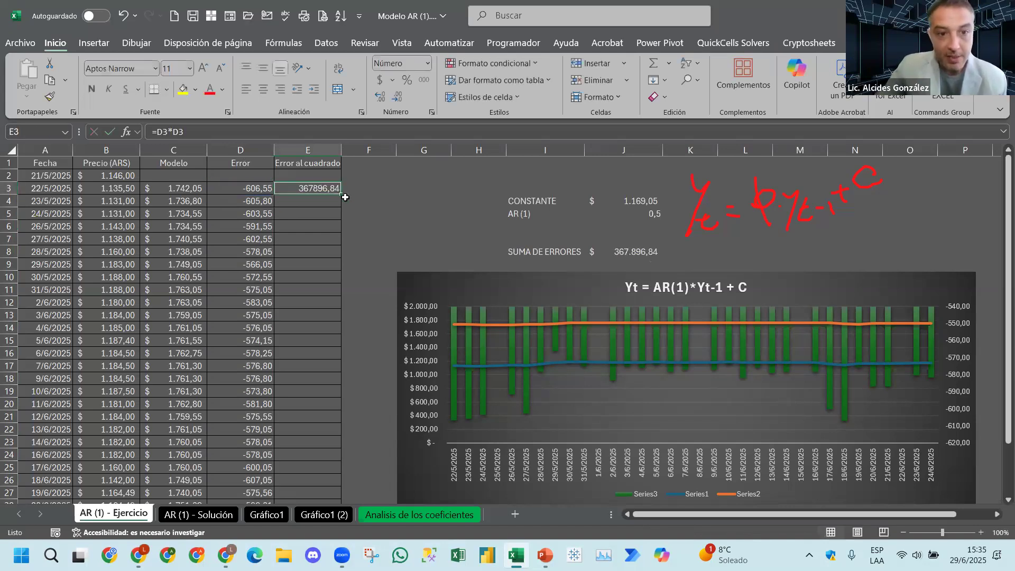
double_click(340, 194)
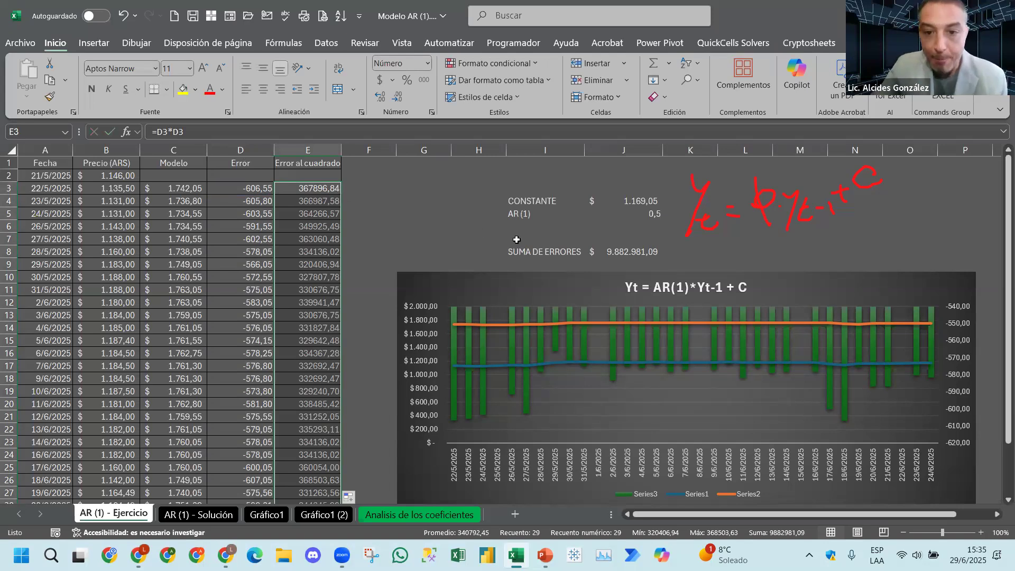
Check the range summed by the SUMA DE ERRORES formula in J8.
key("F2")
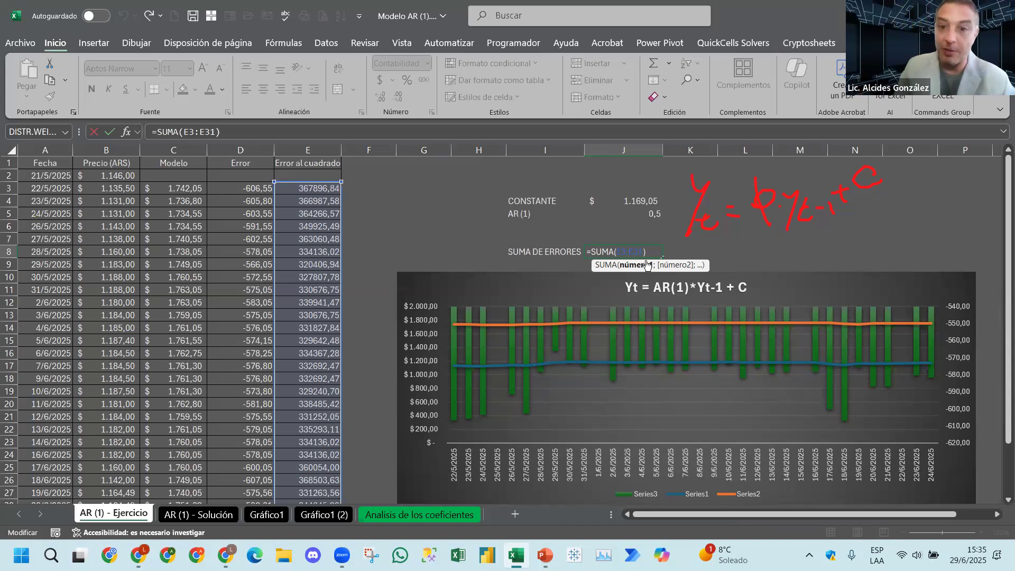
key("Return")
key("Up")
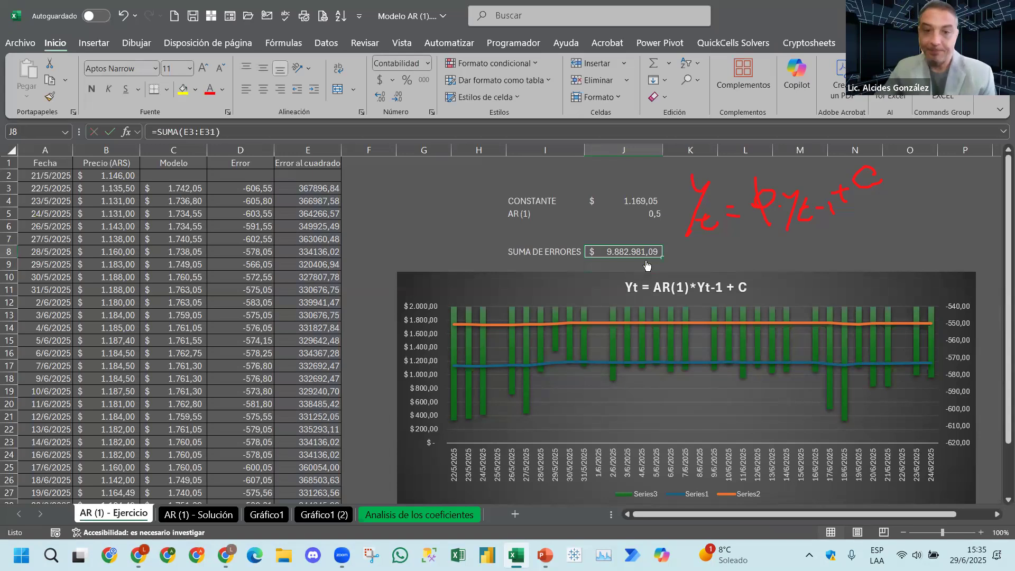
Review the active add-ins in the Excel options, and return to the worksheet.
left_click(18, 43)
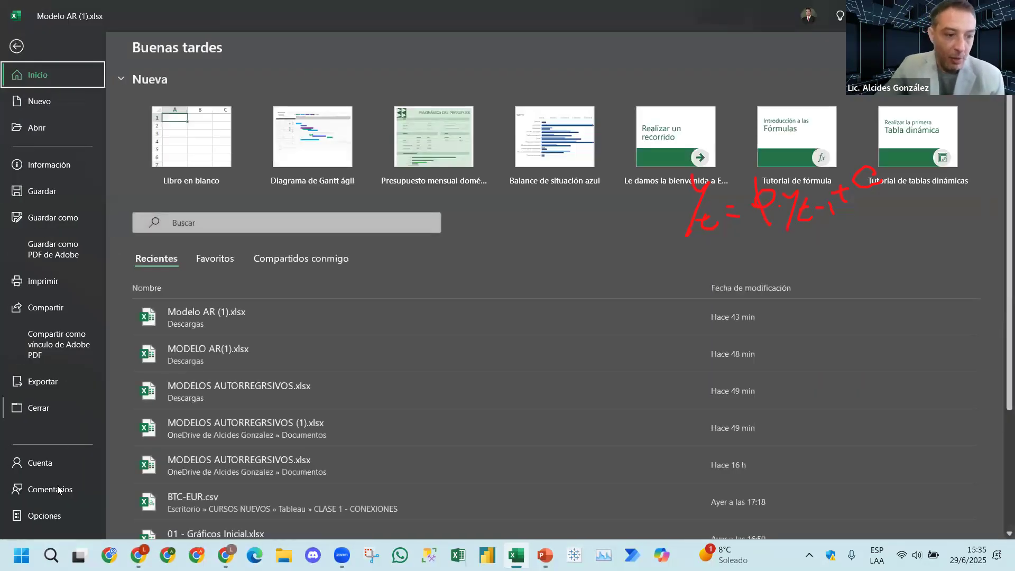
left_click(44, 514)
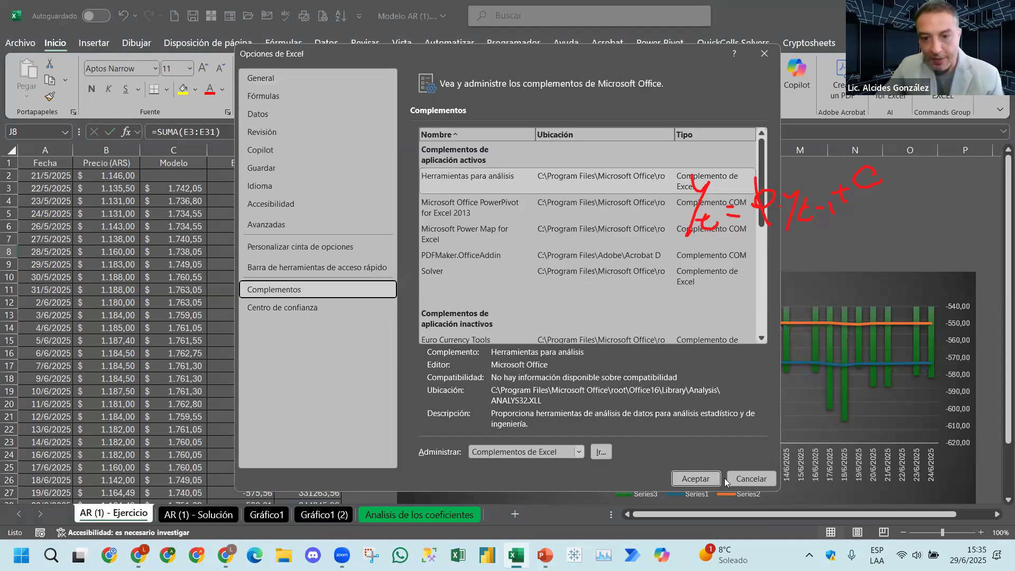
left_click(704, 479)
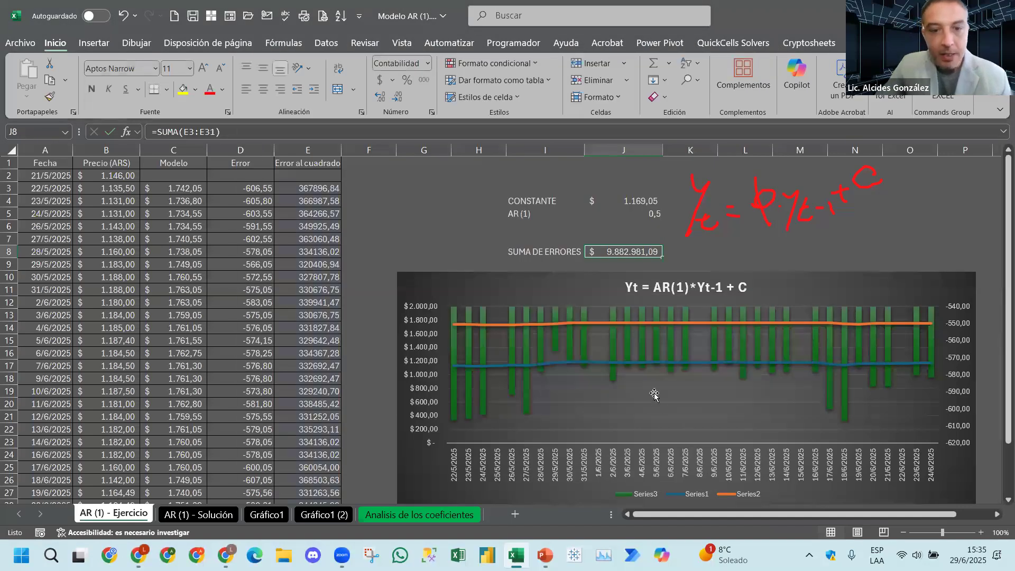
left_click(400, 189)
left_click(369, 189)
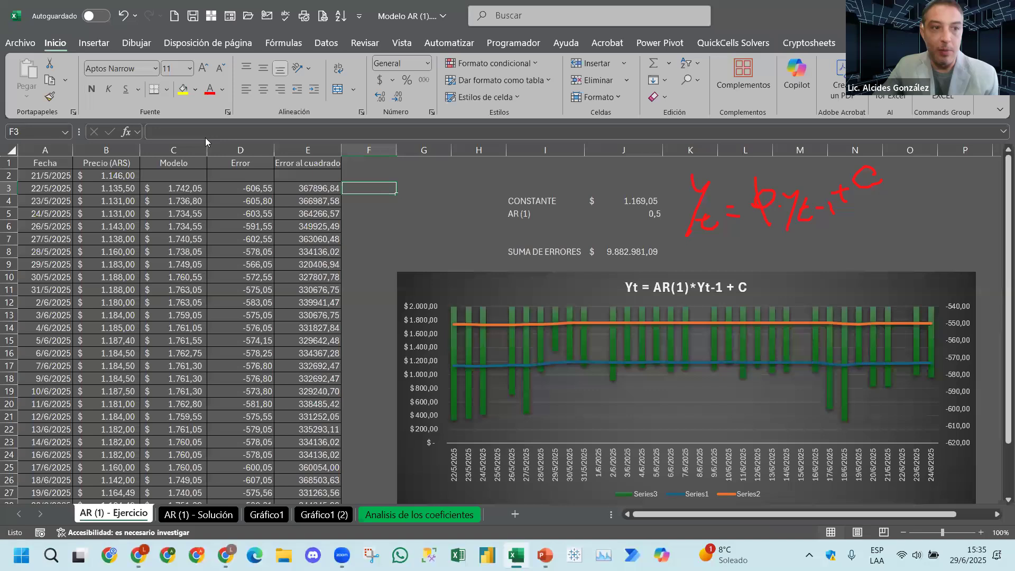
Make sure the Solver add-in is enabled in the list of available Excel add-ins.
left_click(20, 46)
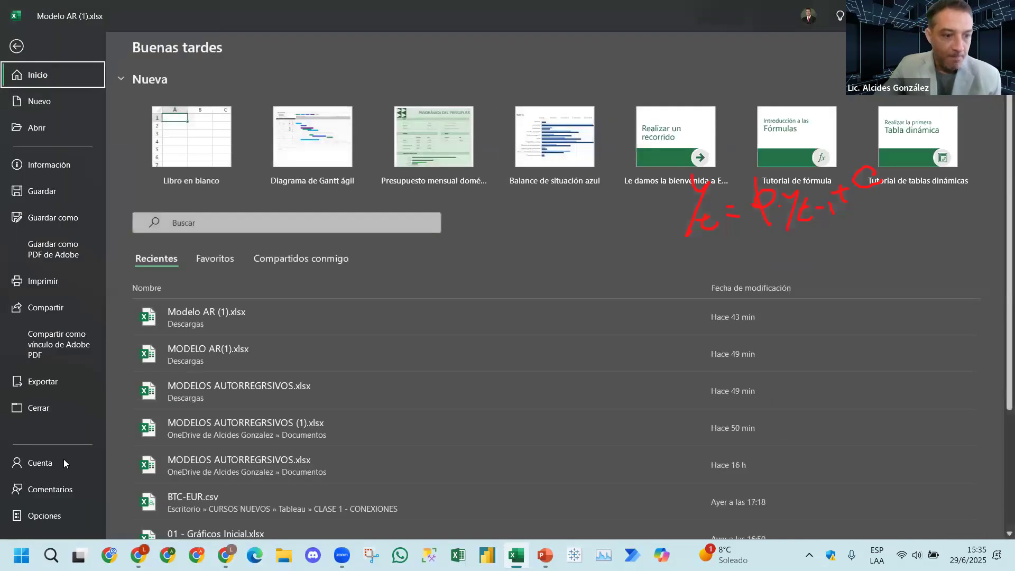
left_click(51, 518)
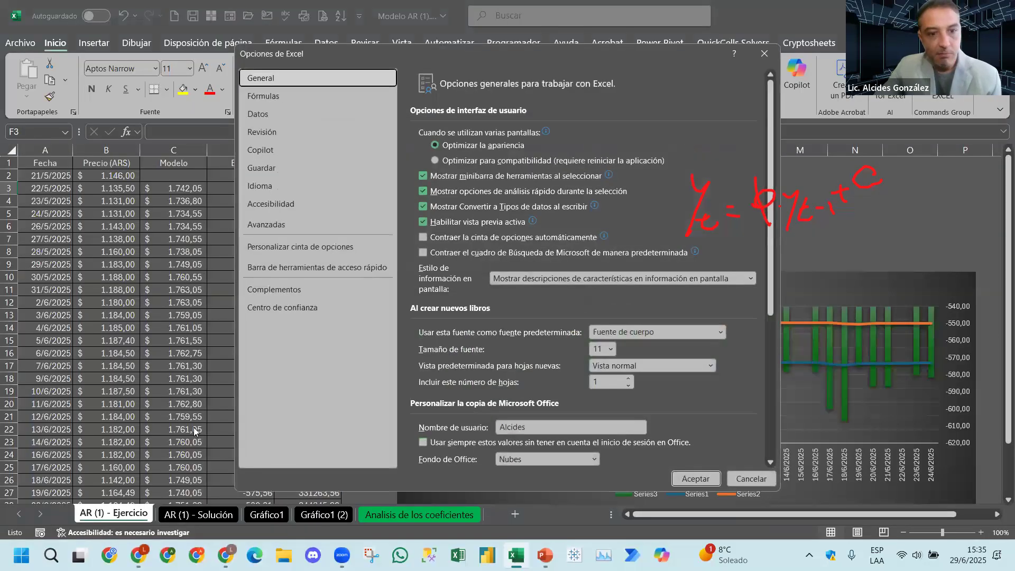
left_click(271, 290)
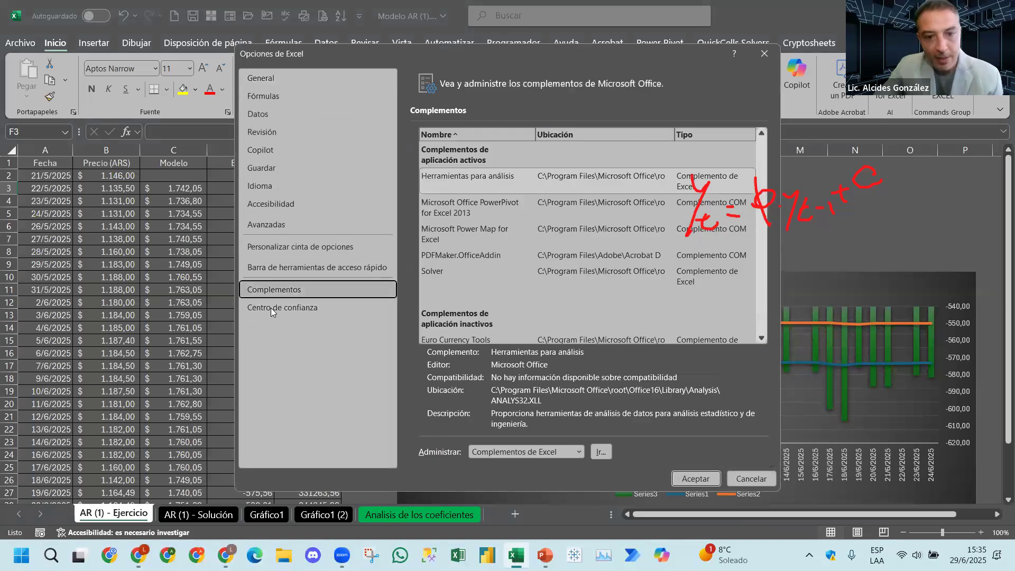
left_click(601, 452)
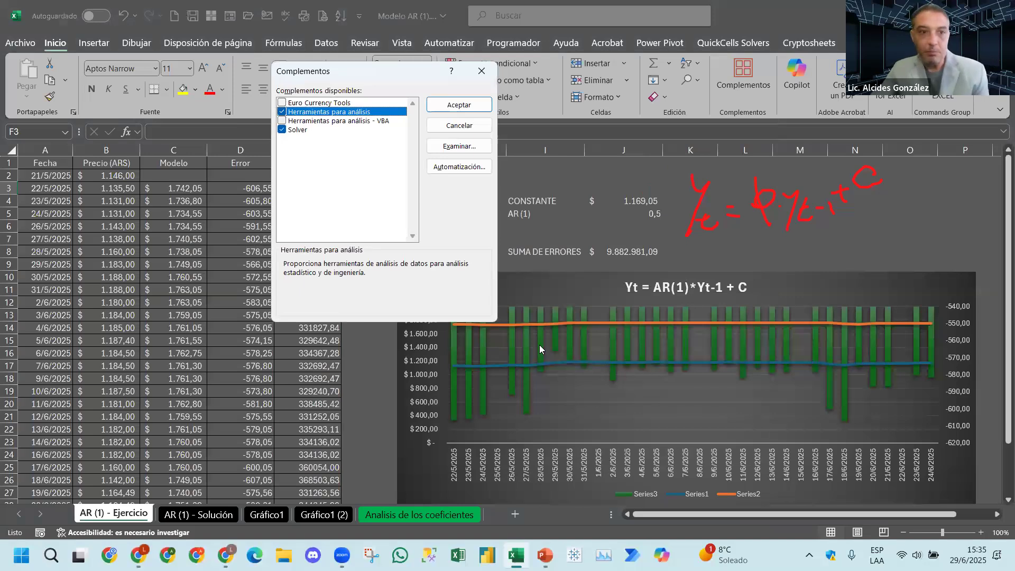
left_click(283, 130)
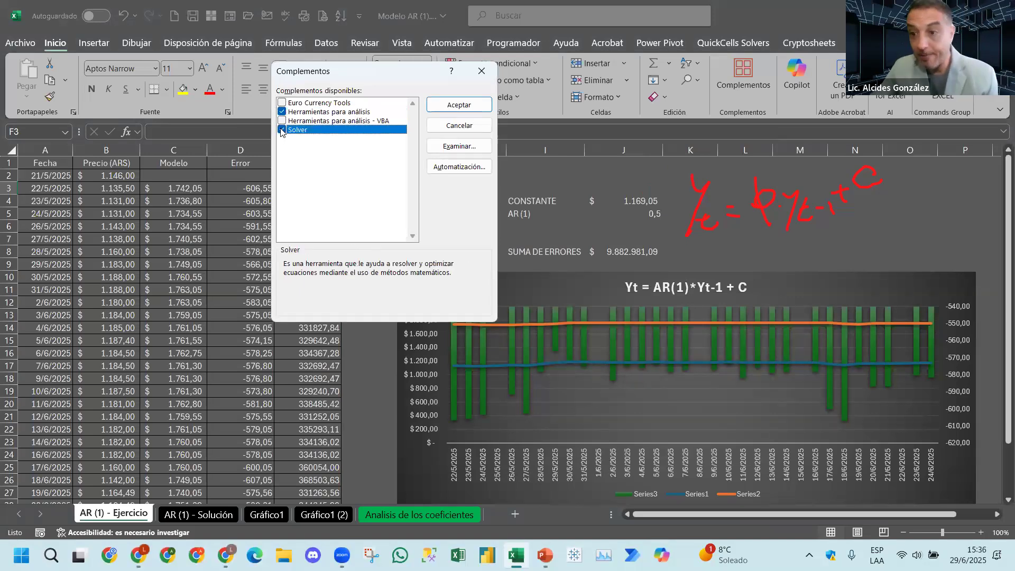
left_click(445, 105)
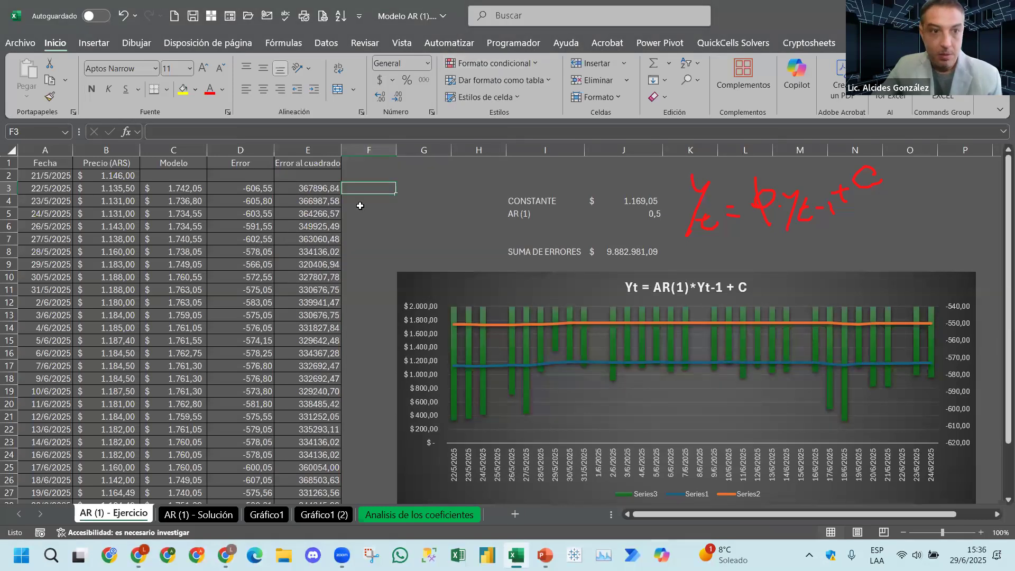
left_click(364, 214)
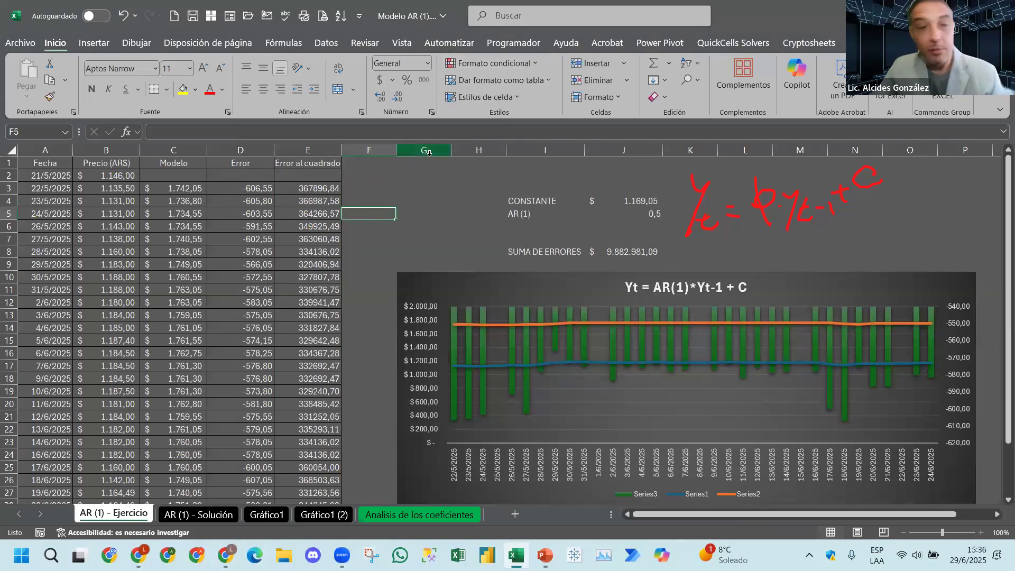
Open Solver and set its objective to minimise the sum of squared errors in $J$8.
left_click(331, 43)
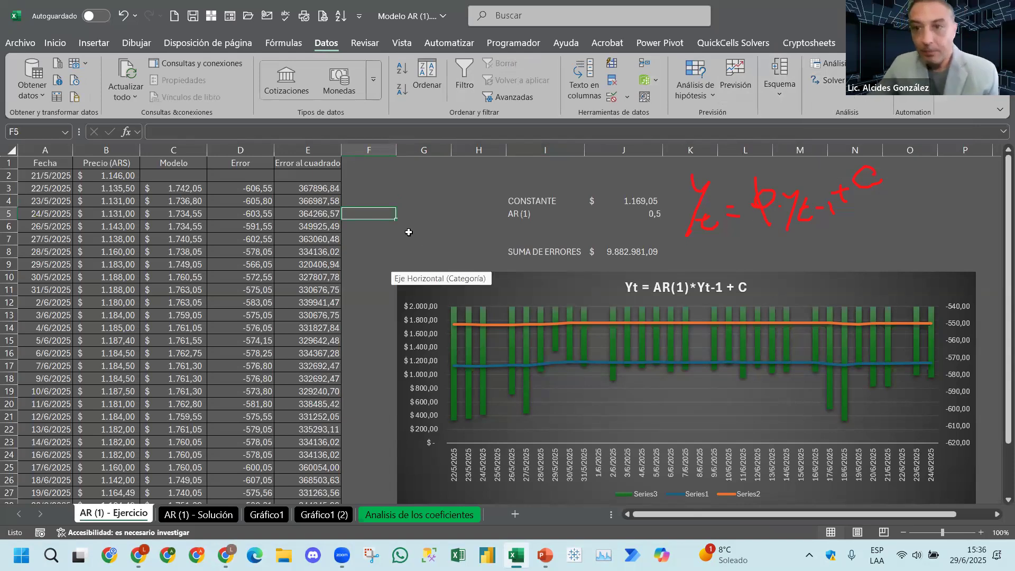
left_click(834, 85)
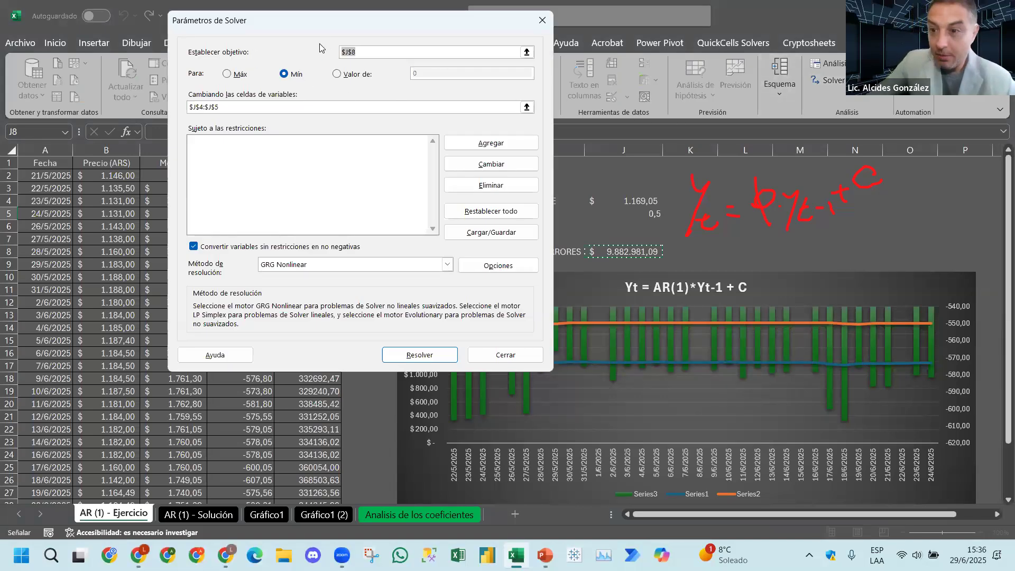
left_click(527, 51)
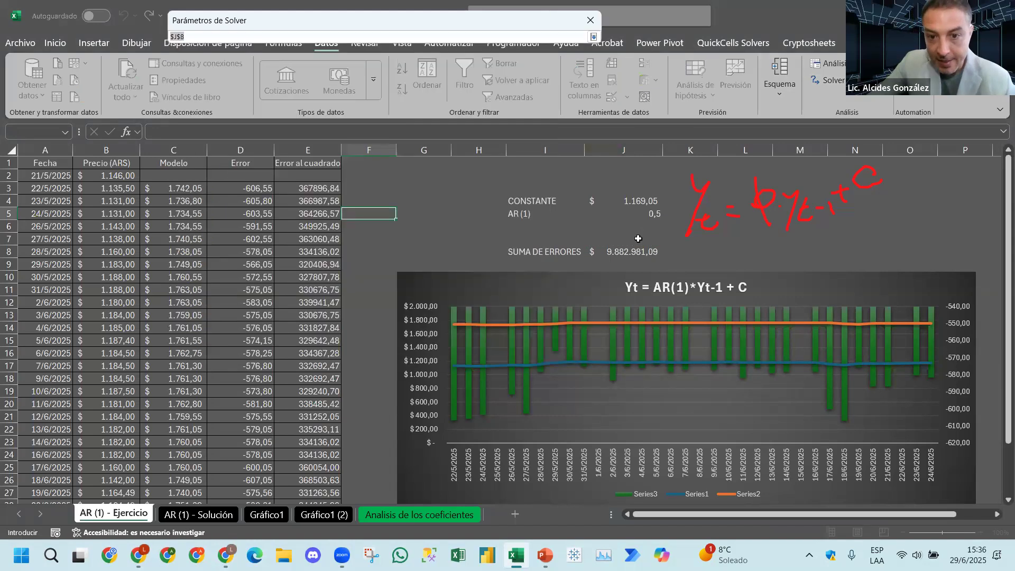
left_click(632, 252)
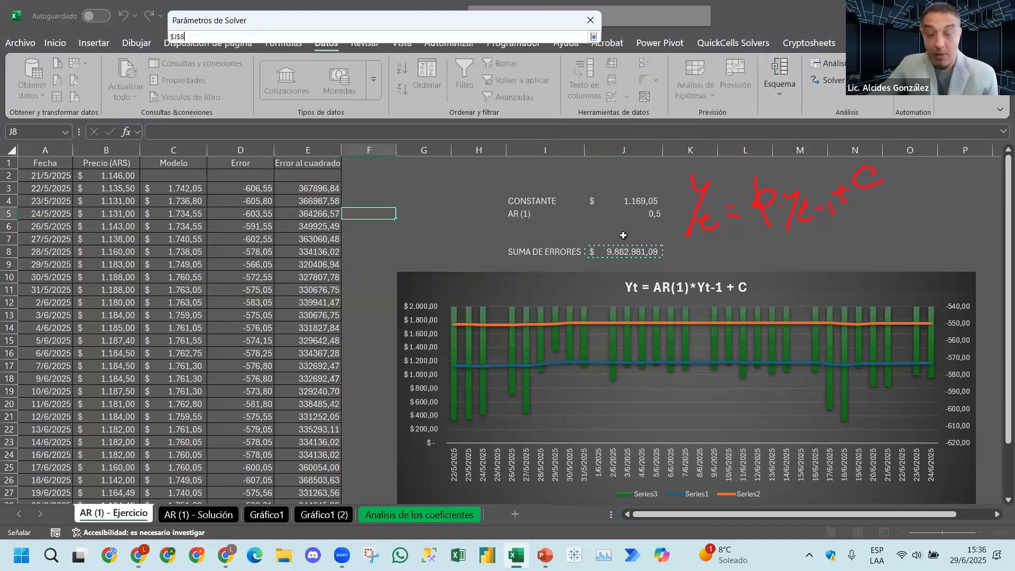
left_click(594, 36)
left_click(284, 74)
left_click(229, 71)
left_click(288, 77)
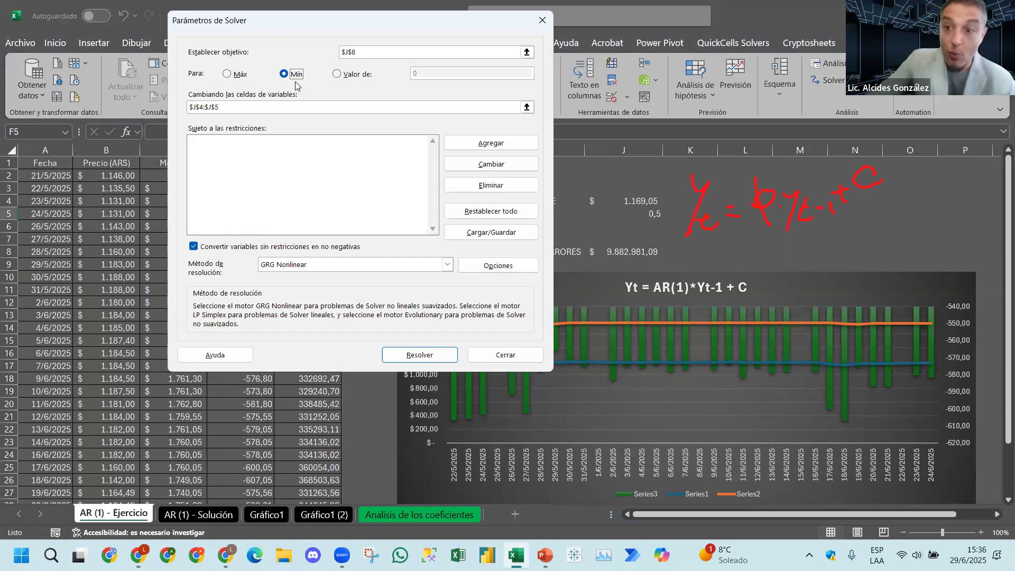
Set Solver's variable cells to $J$4:$J$5 and the solving method to GRG Nonlinear.
left_click(526, 106)
left_click_drag(615, 203, 610, 211)
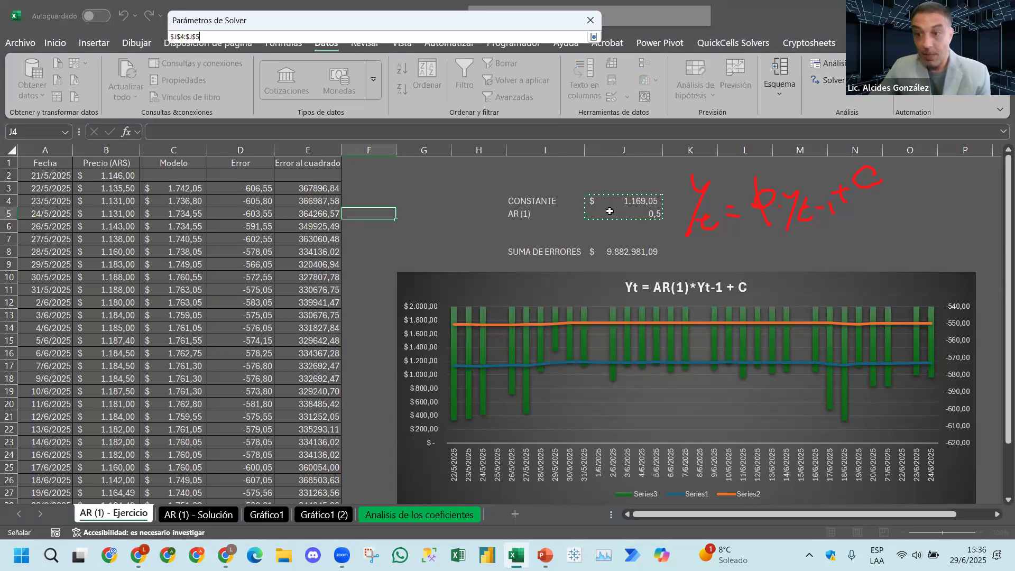
left_click(591, 36)
left_click(447, 265)
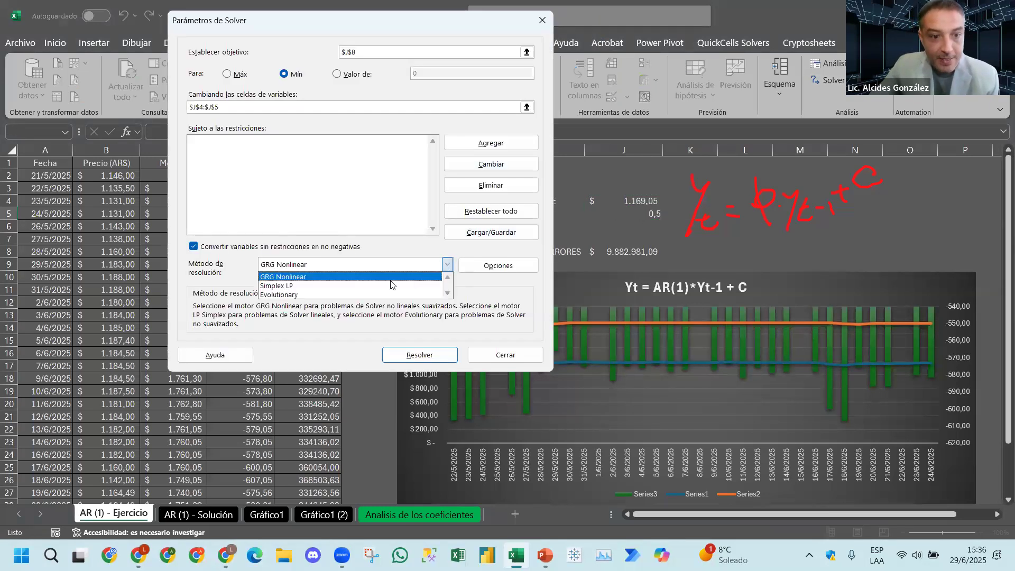
left_click(363, 277)
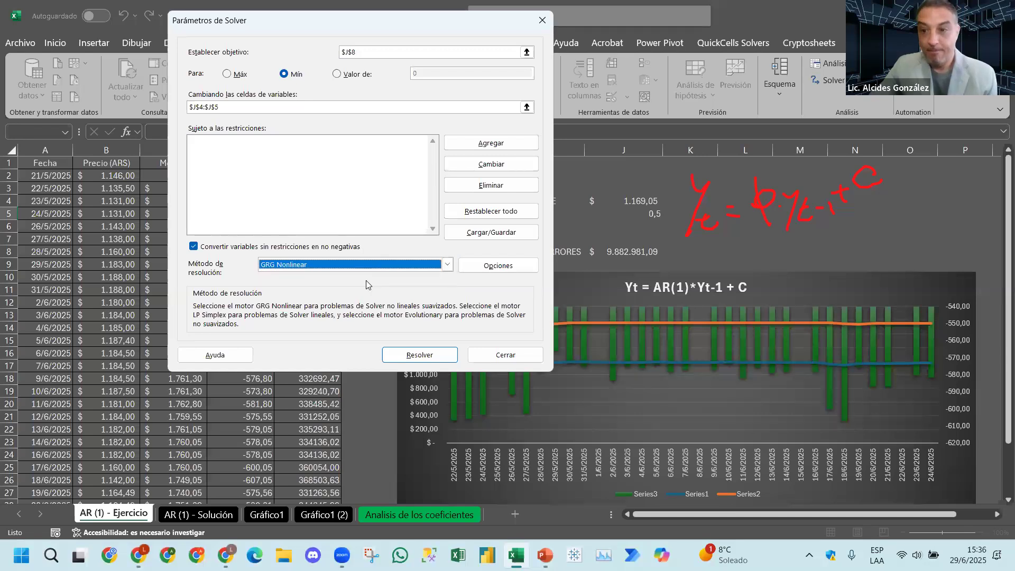
Run Solver, keep its solution, and select the optimised constant and AR (1) coefficient in J4:J5.
left_click(418, 356)
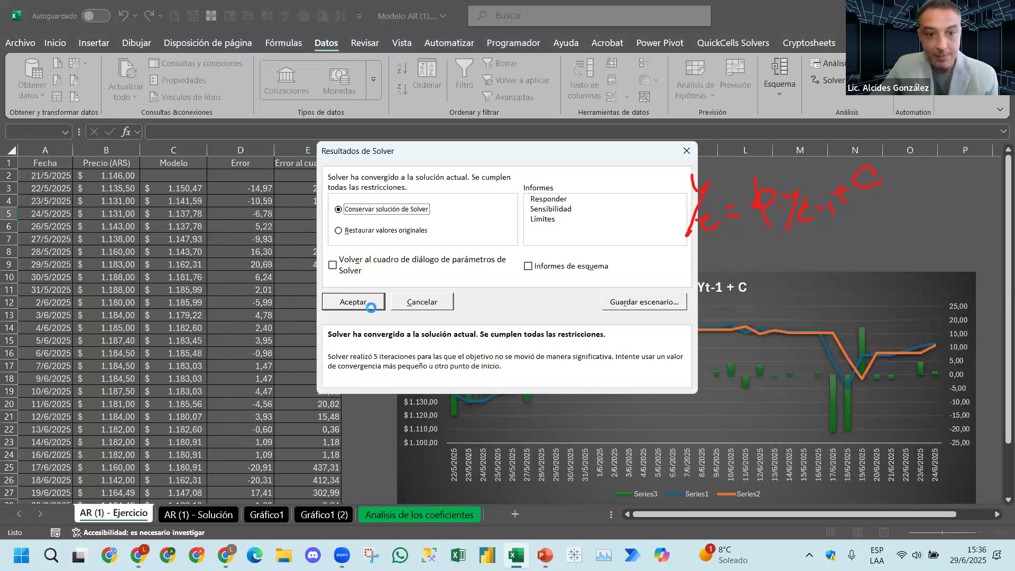
left_click(370, 305)
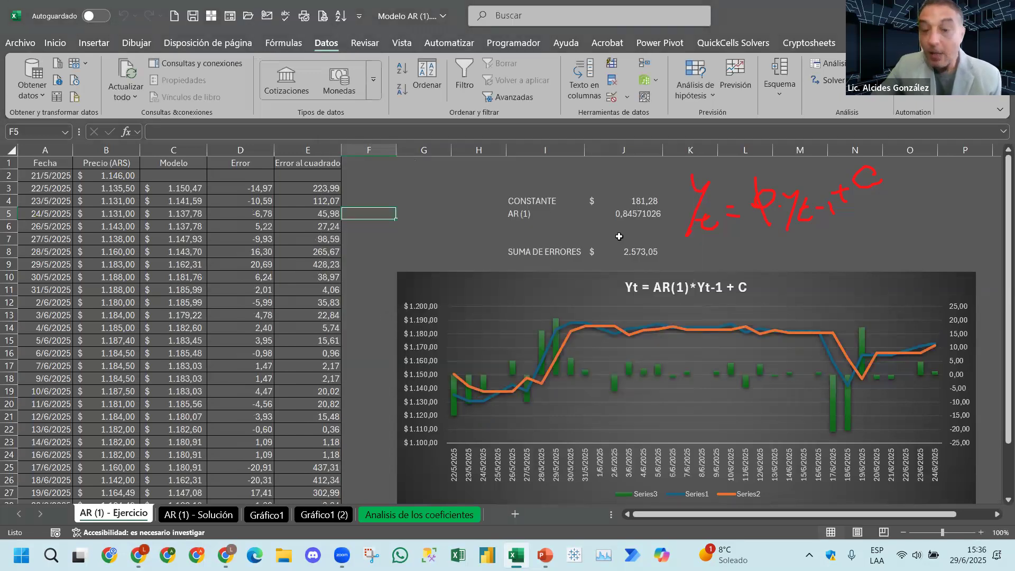
left_click_drag(627, 202, 628, 215)
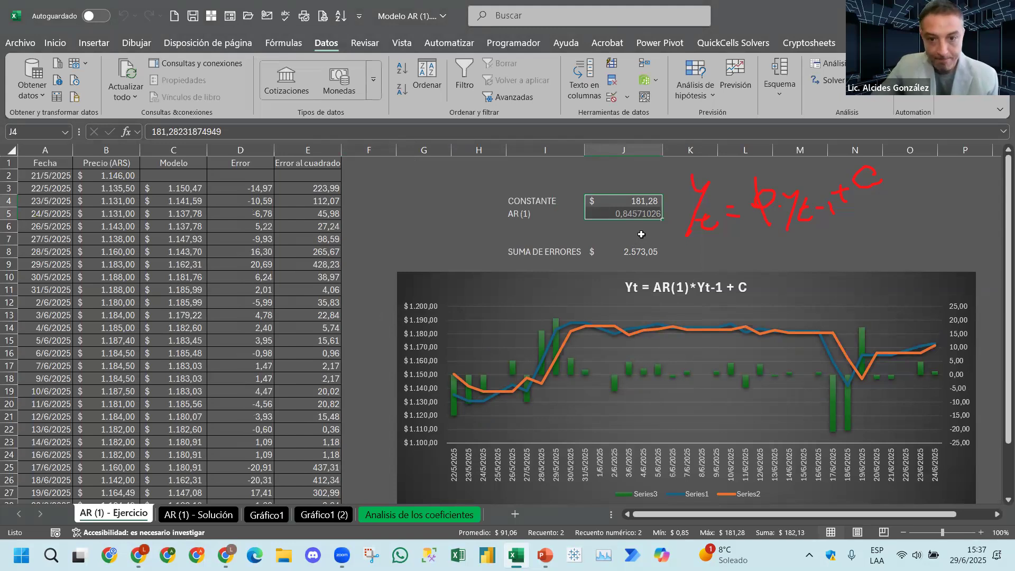
Replace the handwritten equation on the screen with the fitted model Yt = 0,84·Yt-1 + 181,28 beside the coefficients.
left_click(9, 342)
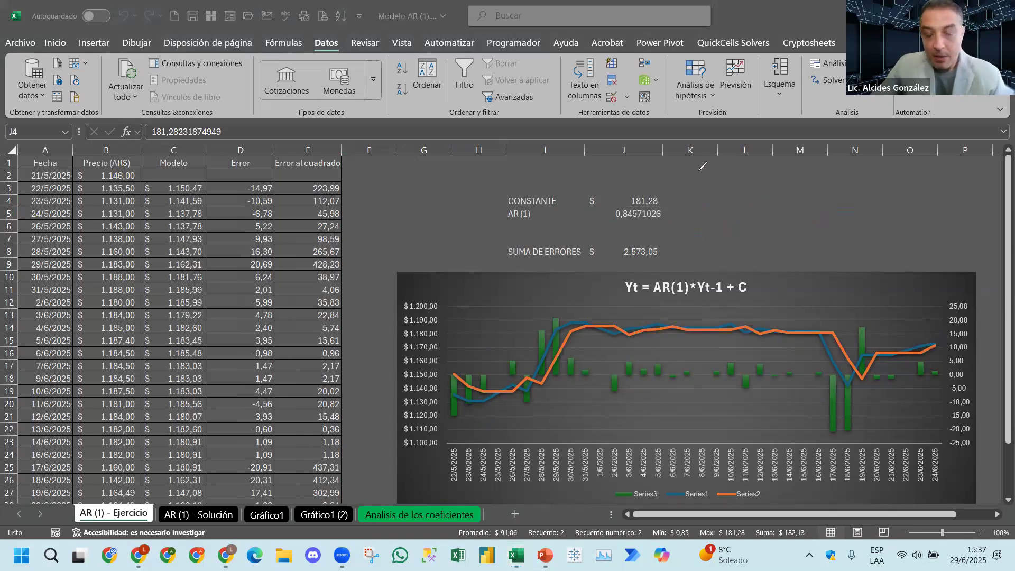
mouse_move(727, 204)
left_mouse_down()
mouse_move(741, 213)
mouse_move(756, 188)
left_mouse_up()
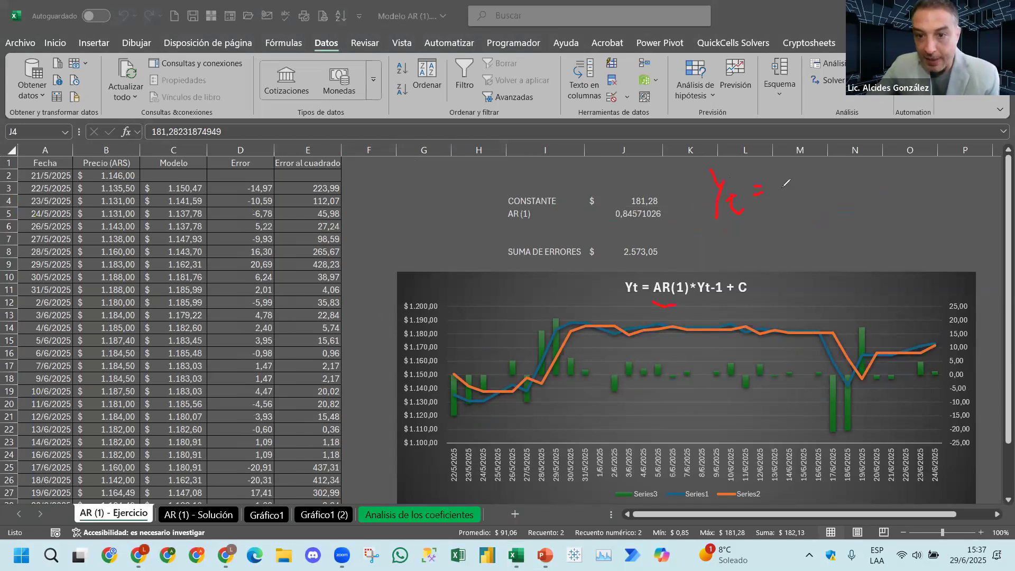
mouse_move(815, 178)
left_mouse_down()
mouse_move(809, 188)
mouse_move(834, 179)
left_mouse_up()
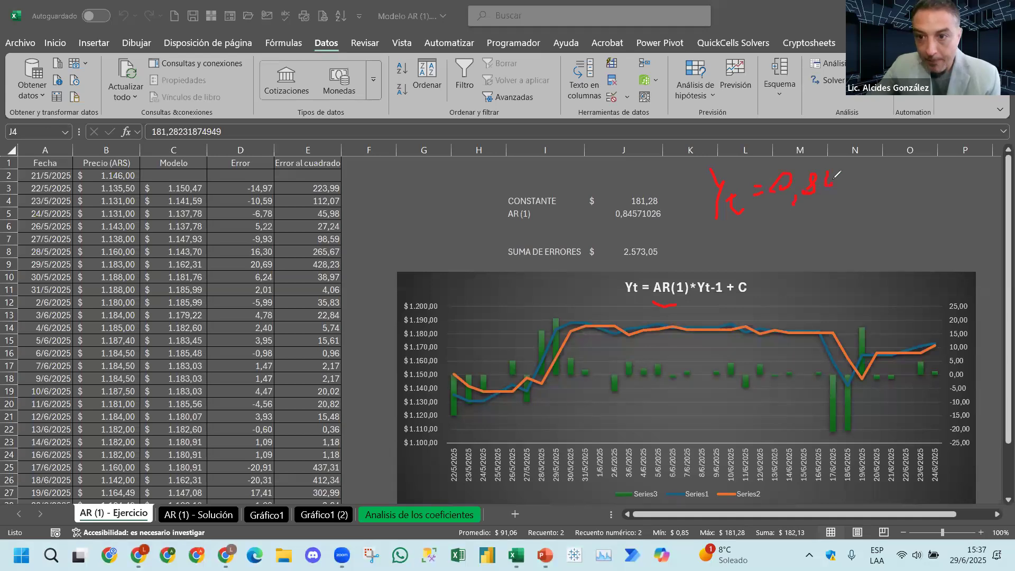
left_click(846, 193)
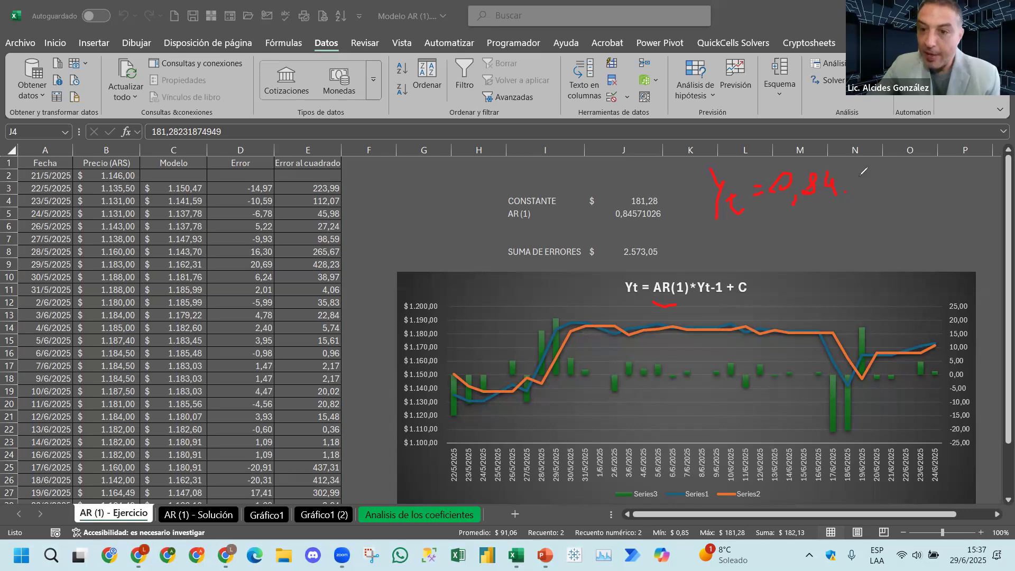
left_click_drag(872, 209, 875, 211)
left_click_drag(883, 191, 888, 198)
left_click_drag(893, 197, 930, 193)
left_click_drag(924, 186, 1002, 191)
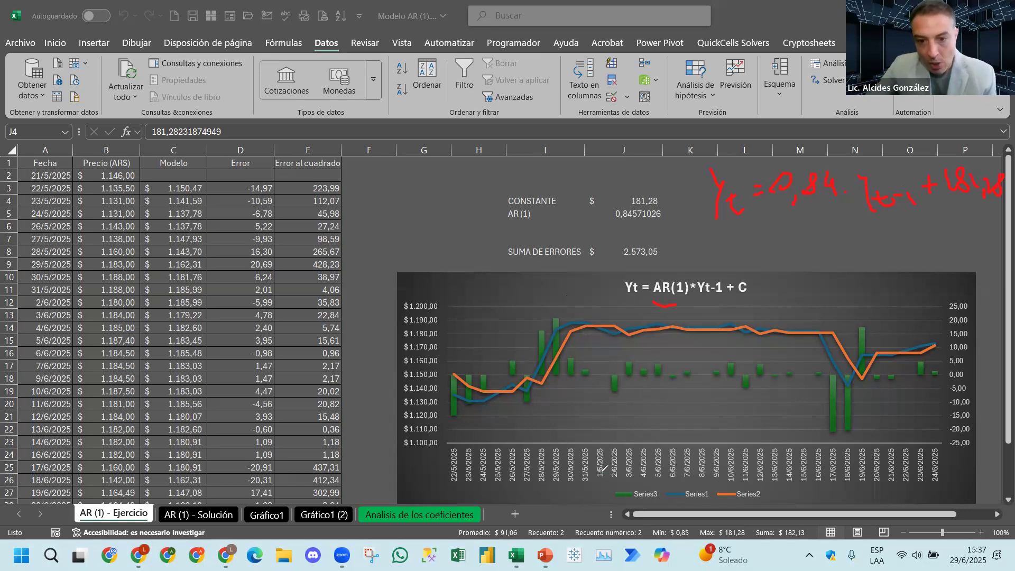
Underline the Series1, Series2 and Series3 legend entries with pen marks, then clear all handwritten annotations.
mouse_move(706, 507)
left_mouse_down()
mouse_move(694, 502)
mouse_move(766, 503)
left_mouse_up()
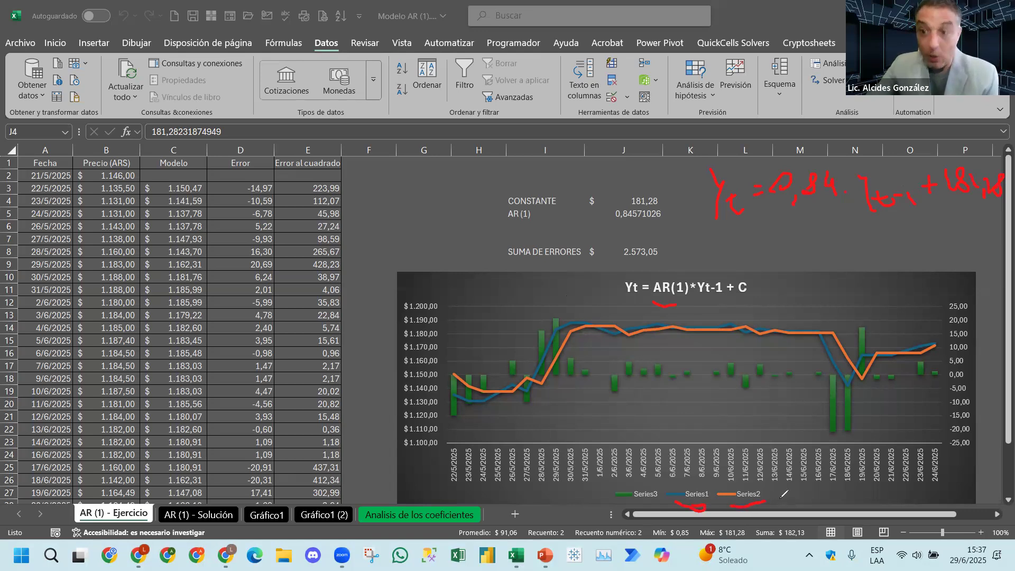
left_click_drag(622, 507, 641, 505)
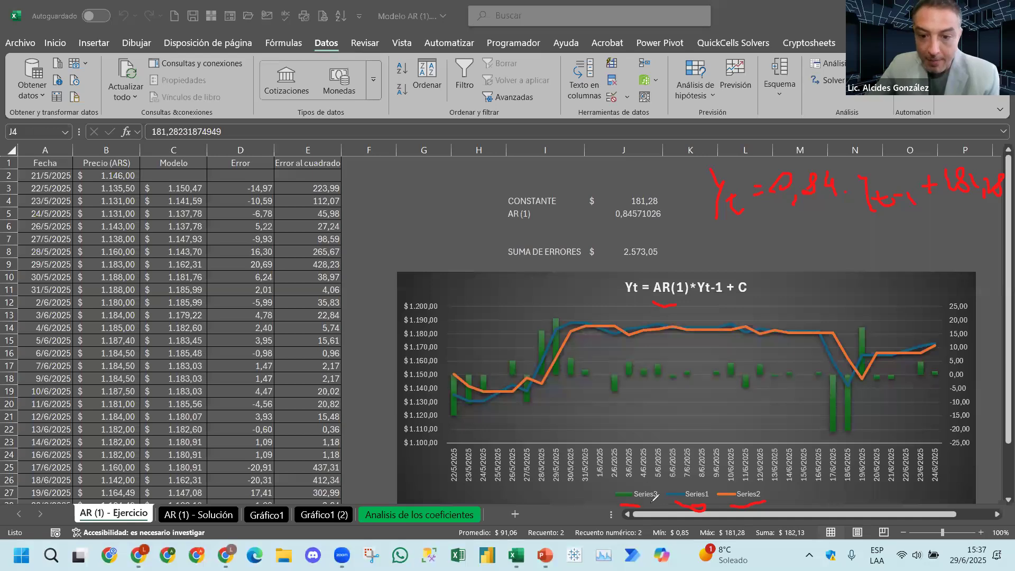
key("e")
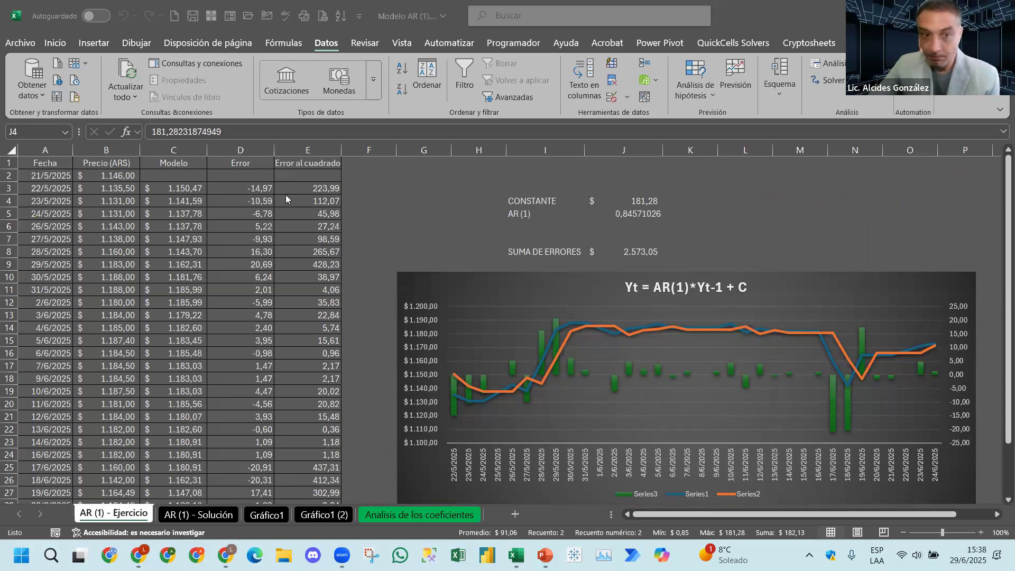
left_click(617, 252)
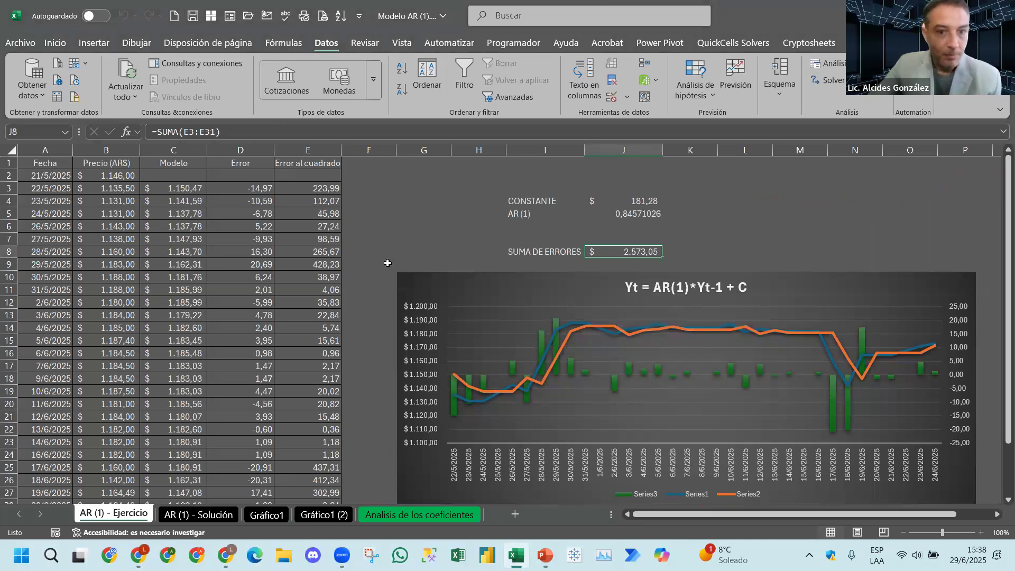
left_click(550, 346)
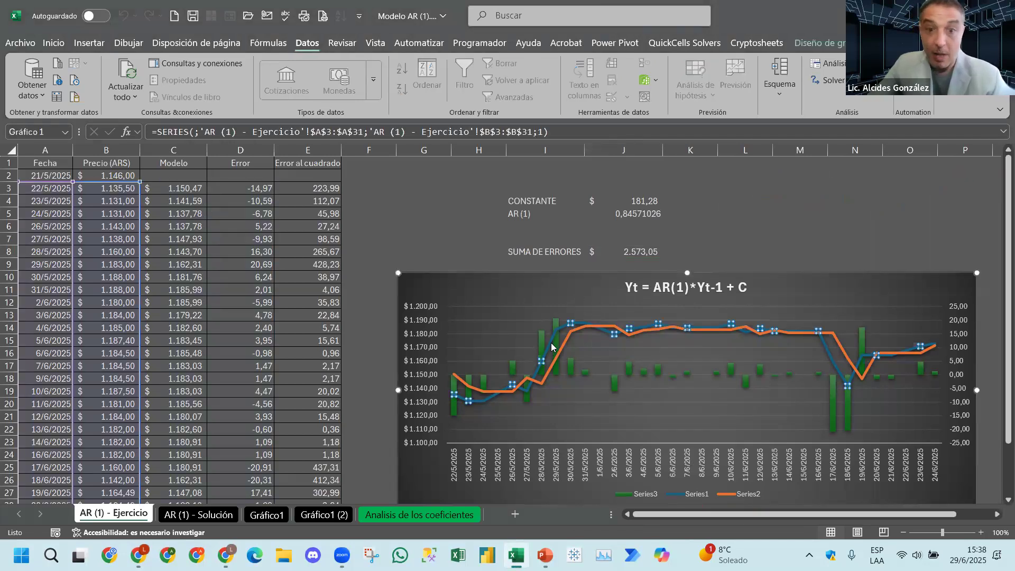
left_click(629, 200)
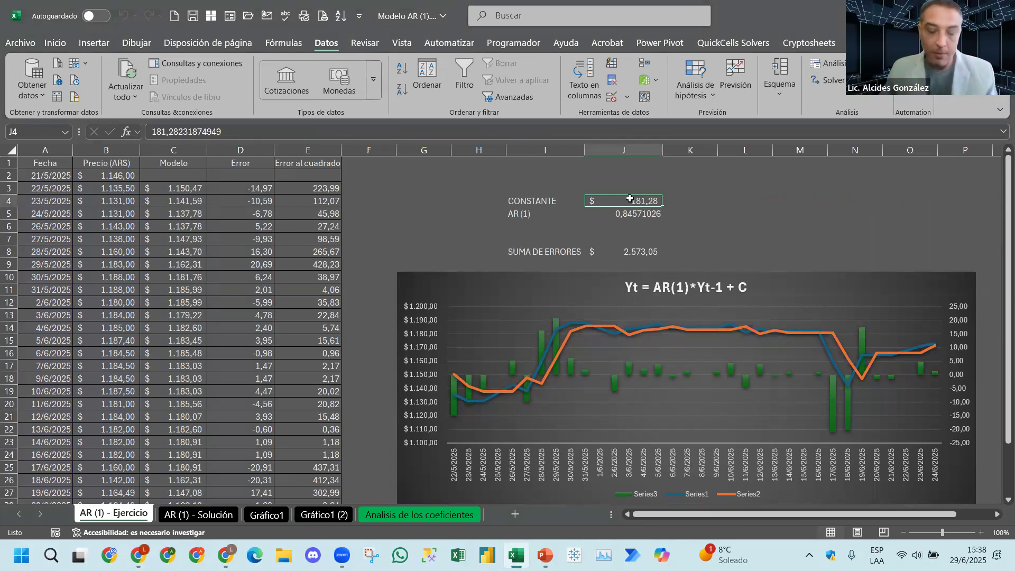
Add a linear trendline to the chart's price series (Series1), display its equation and move the equation label above the plot area.
left_click(555, 339)
right_click(554, 340)
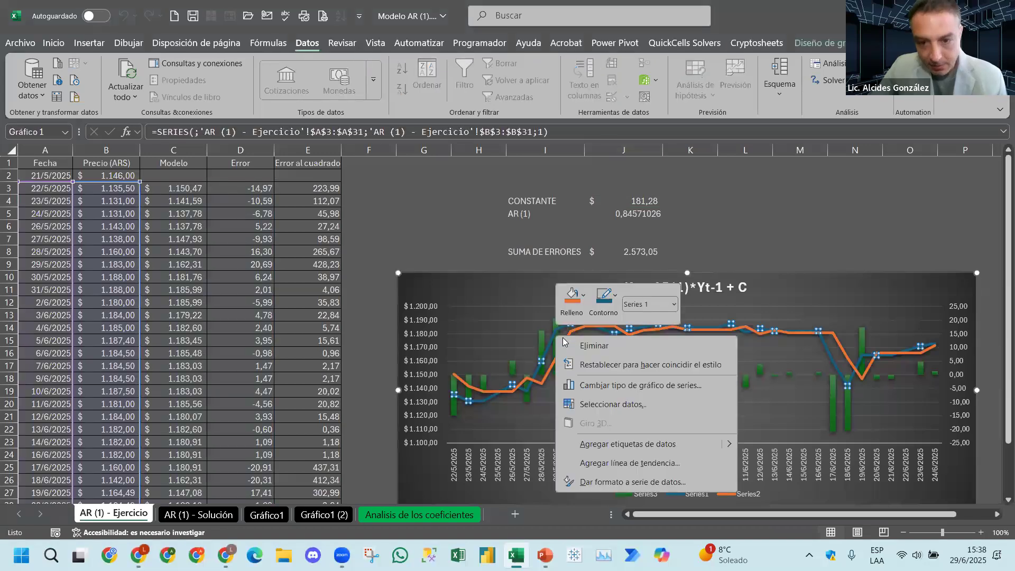
left_click(661, 463)
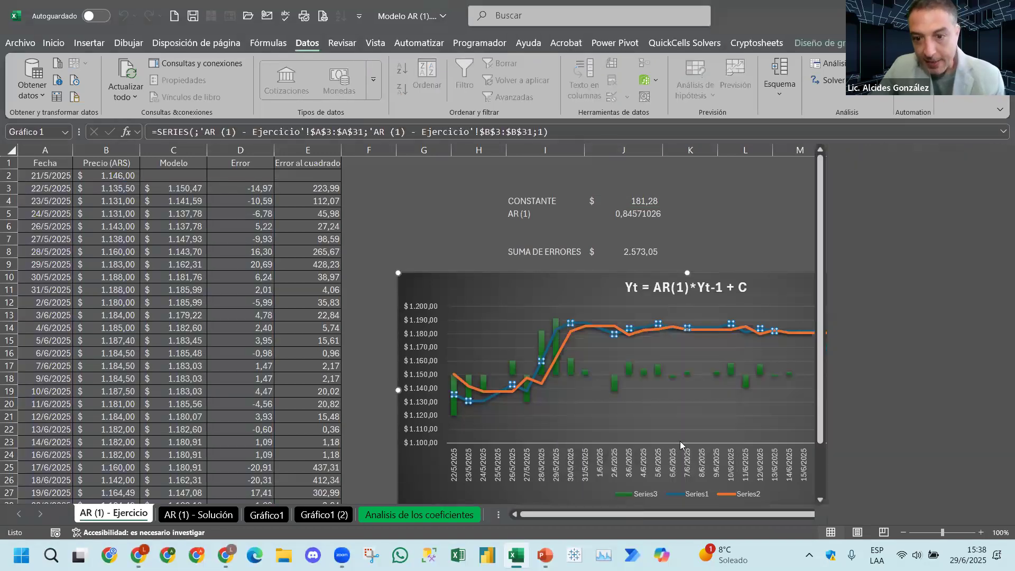
scroll(999, 307, "down", 3)
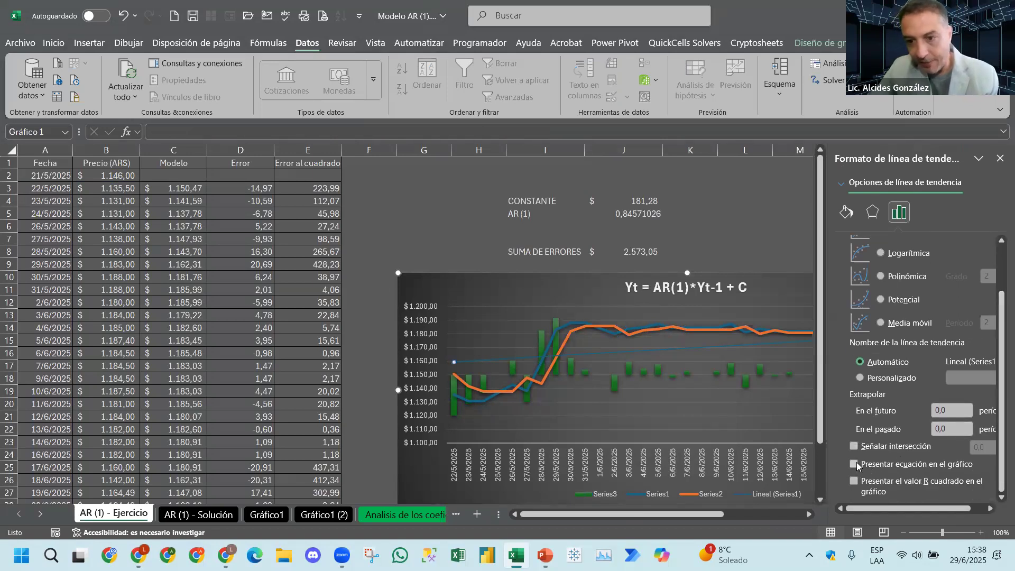
left_click(854, 464)
left_click(389, 227)
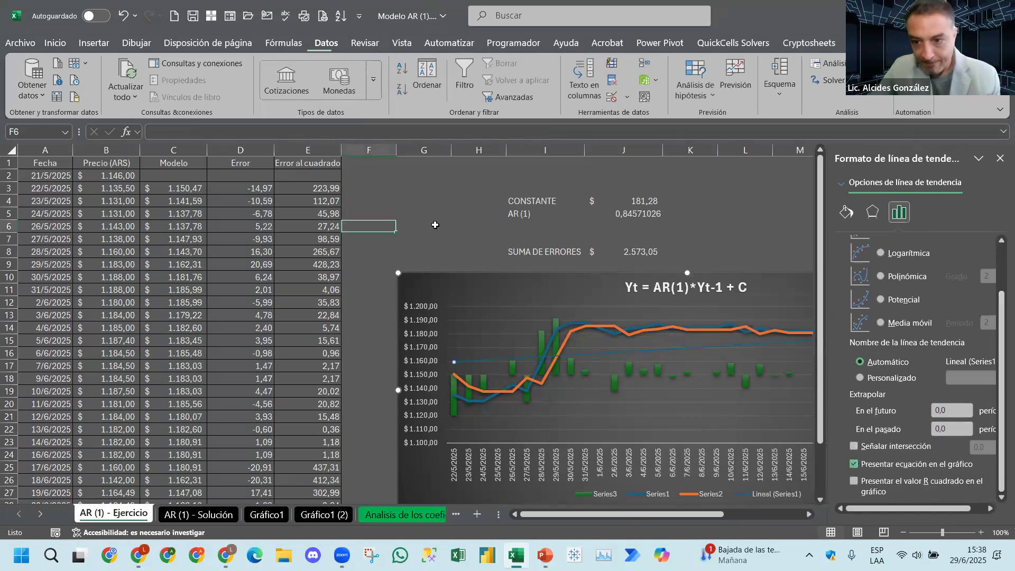
left_click(1001, 158)
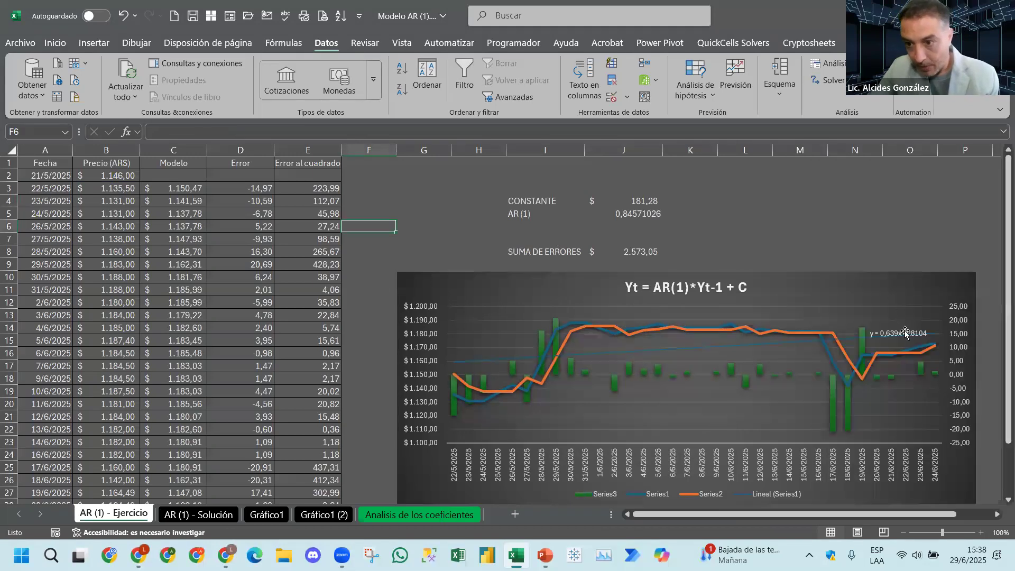
left_click(891, 313)
left_click_drag(891, 300, 893, 301)
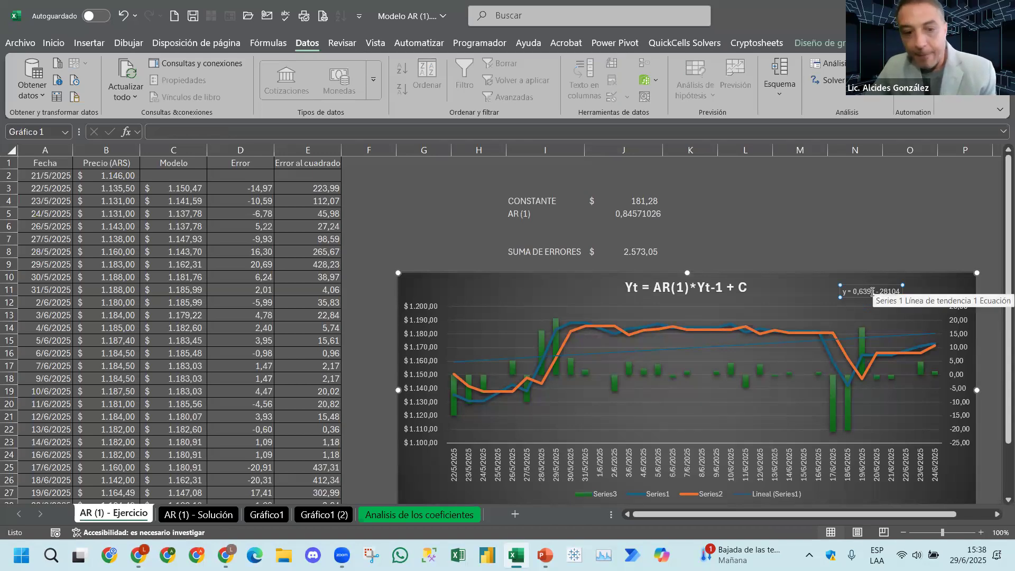
Examine the trendline equation on the Gráfico1 sheet, marking its constant and both ends of the date axis with the pen.
left_click(267, 514)
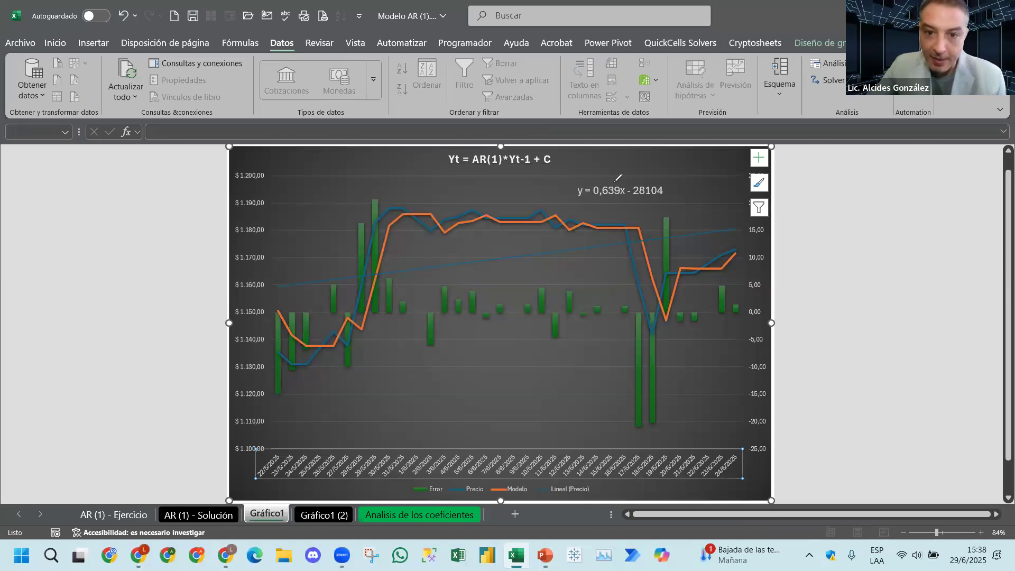
mouse_move(554, 179)
left_mouse_down()
mouse_move(597, 155)
mouse_move(537, 159)
left_mouse_up()
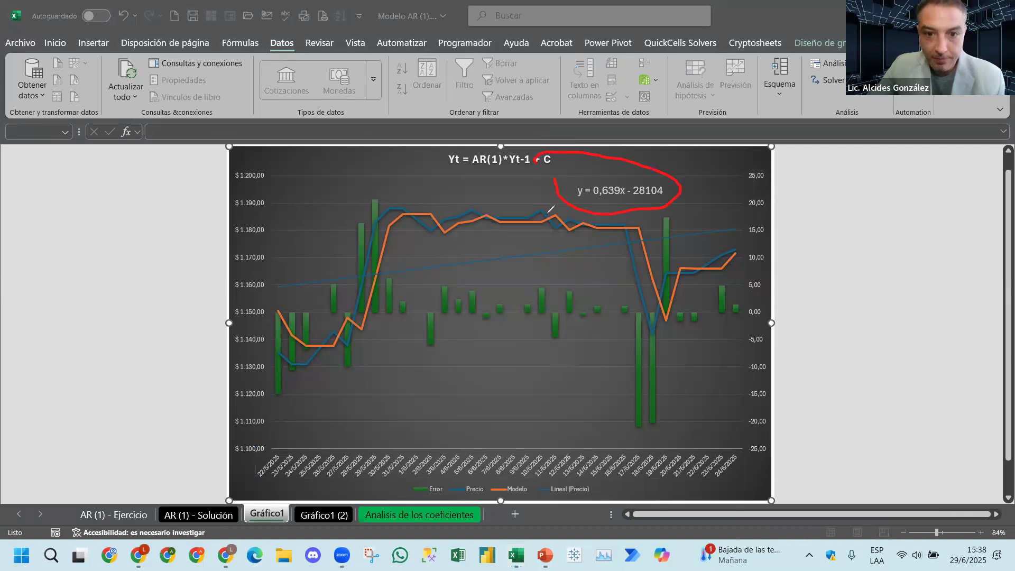
left_click_drag(509, 241, 525, 255)
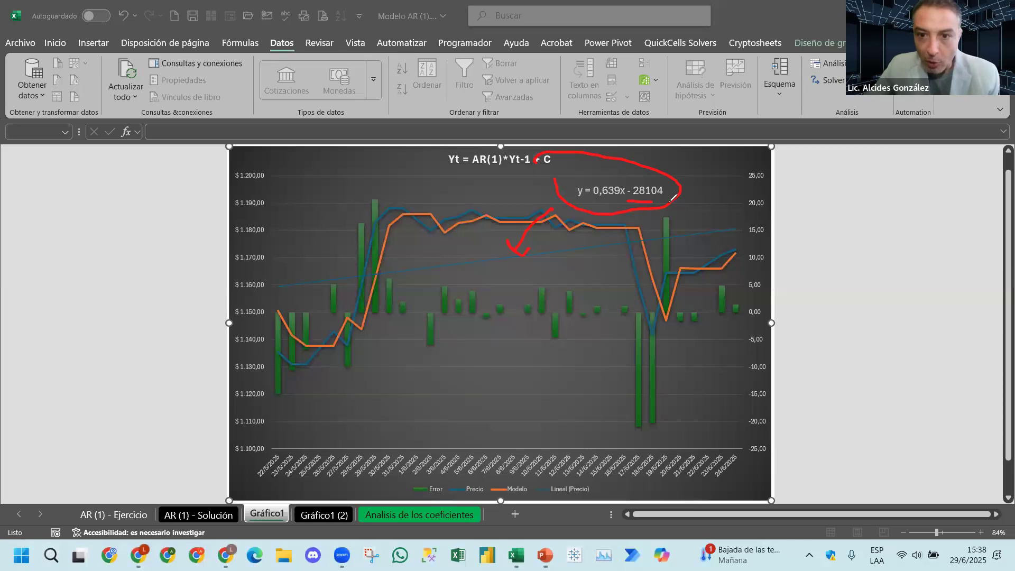
left_click_drag(651, 197, 668, 196)
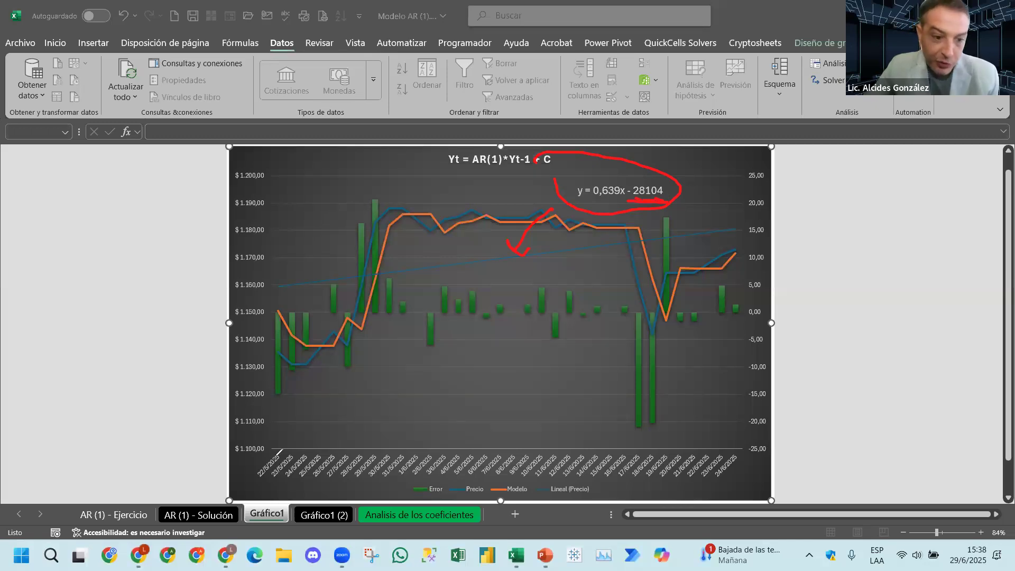
left_click_drag(271, 450, 249, 485)
left_click_drag(739, 458, 736, 492)
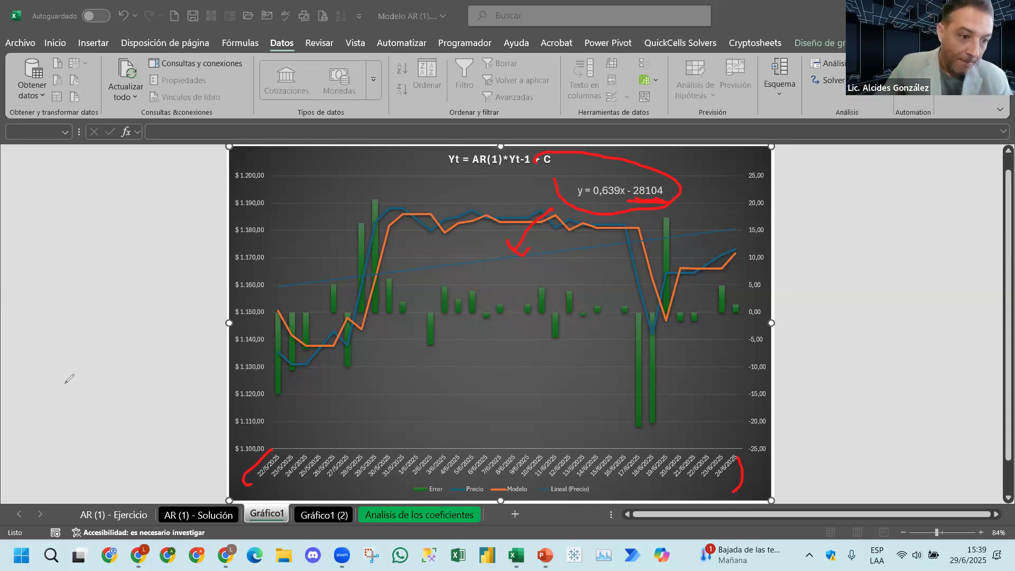
Examine the trendline equation on the Gráfico1 (2) sheet, marking its constant and the line's starting point, then clear the marks.
left_click(320, 516)
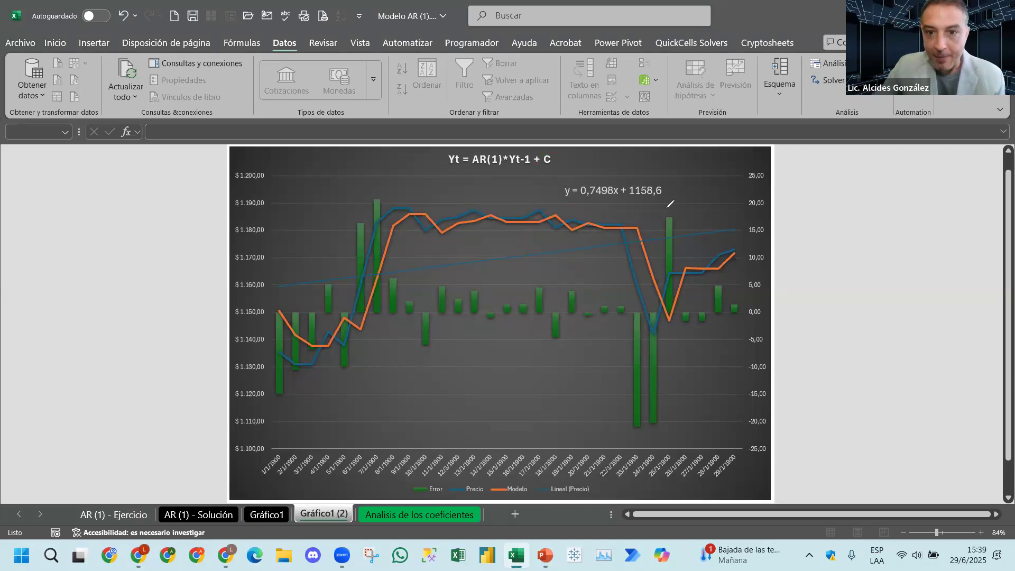
left_click_drag(561, 174, 536, 181)
left_click_drag(637, 205, 655, 204)
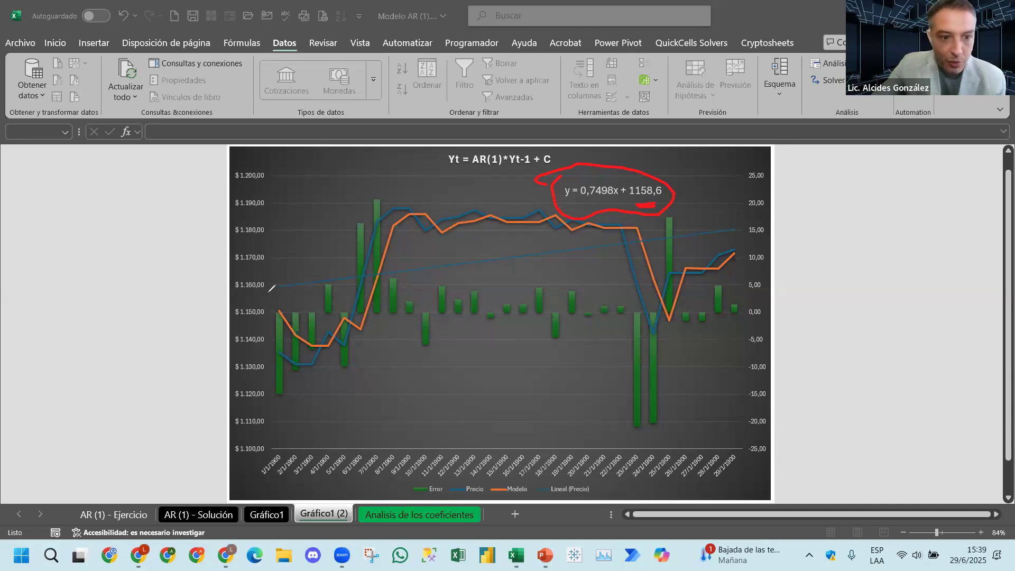
left_click_drag(266, 290, 270, 291)
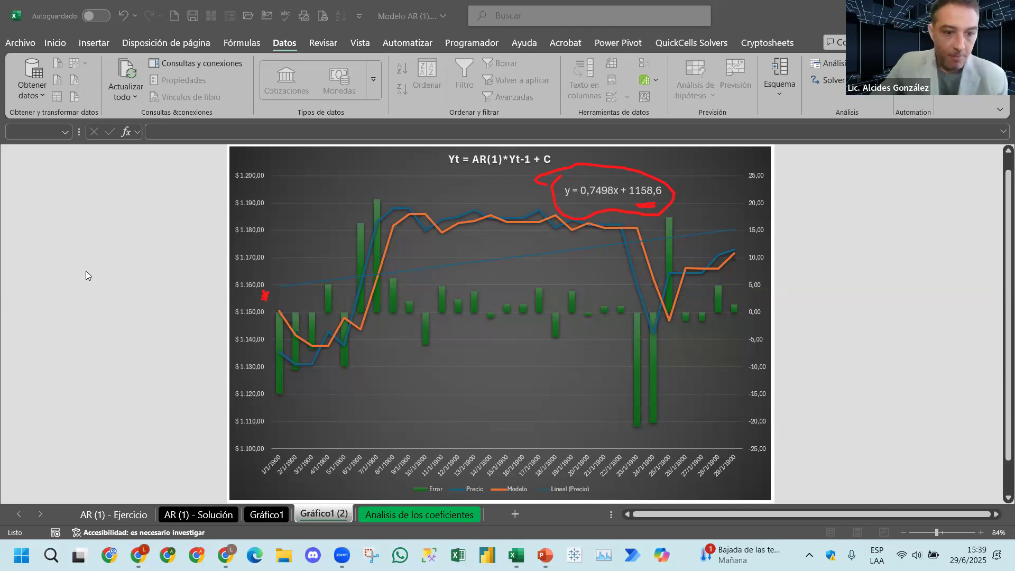
key("Escape")
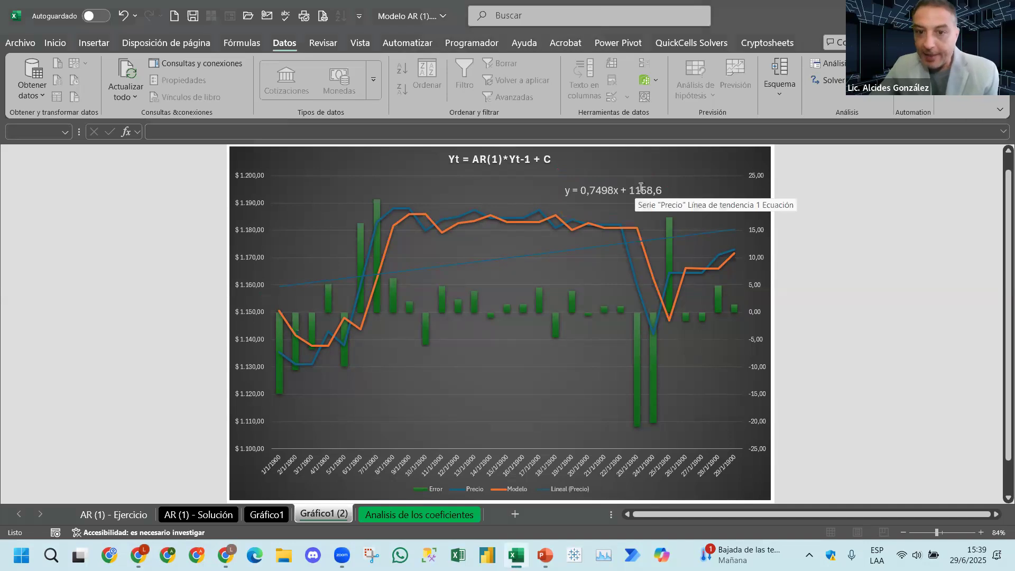
Change the horizontal axis number format from dates to the General category in the Gráfico1 (2) chart.
left_click(634, 192)
left_click(269, 473)
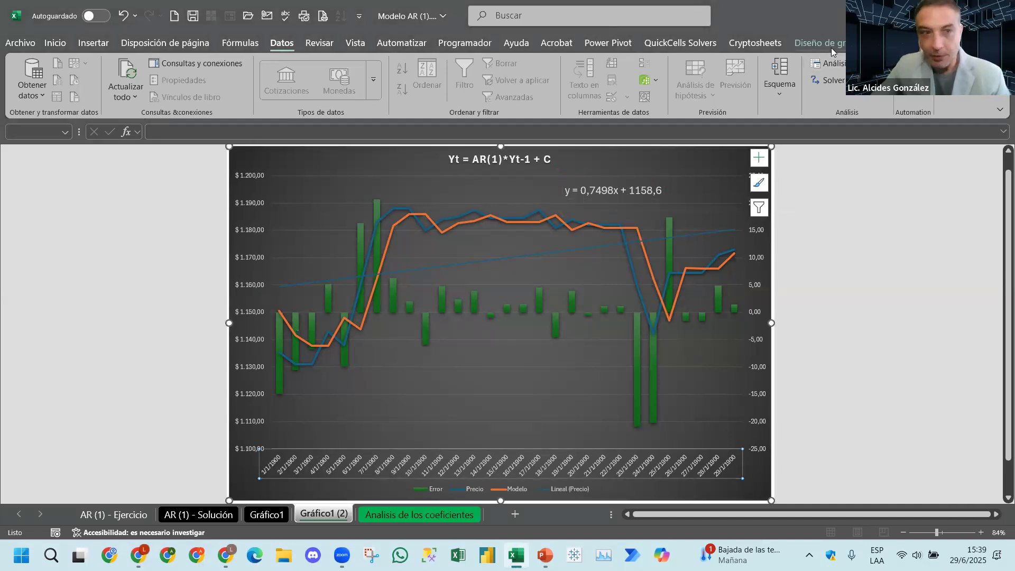
left_click(57, 43)
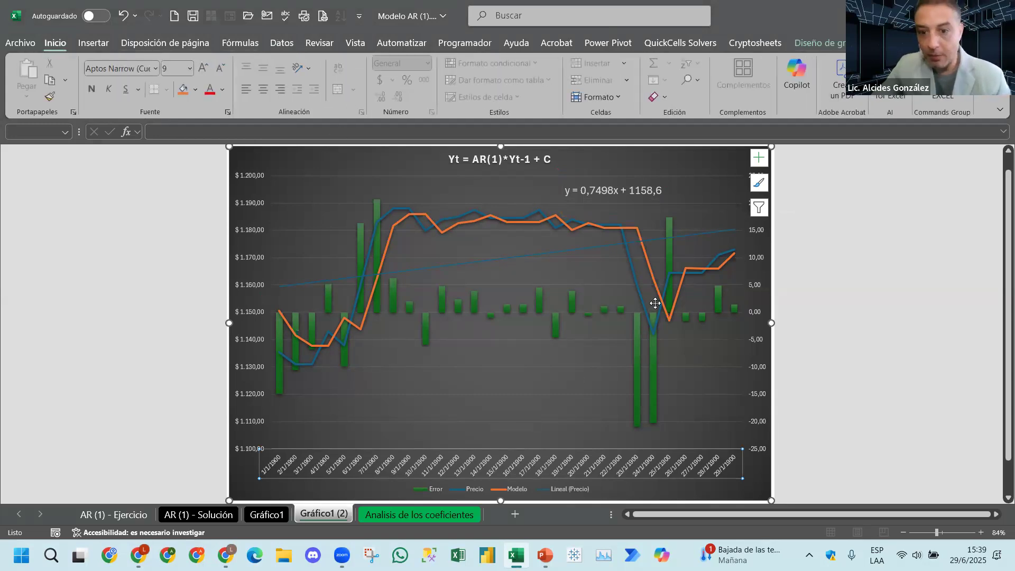
right_click(288, 459)
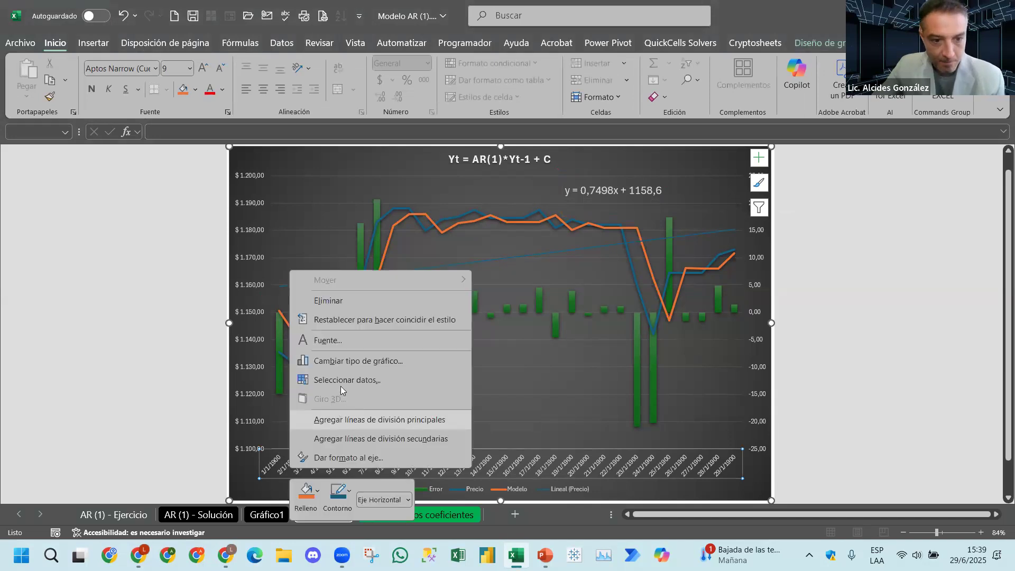
left_click(353, 458)
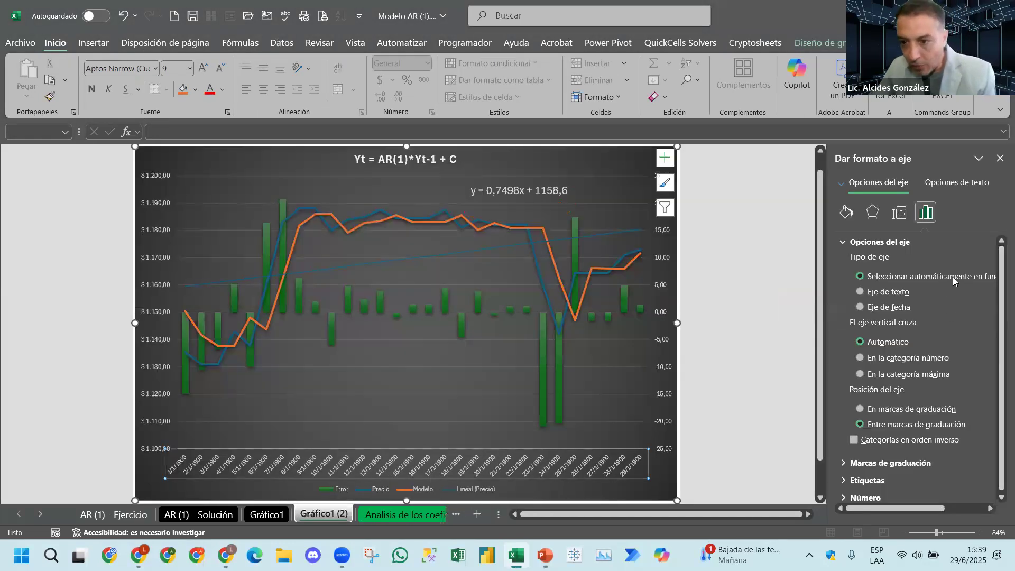
left_click(846, 217)
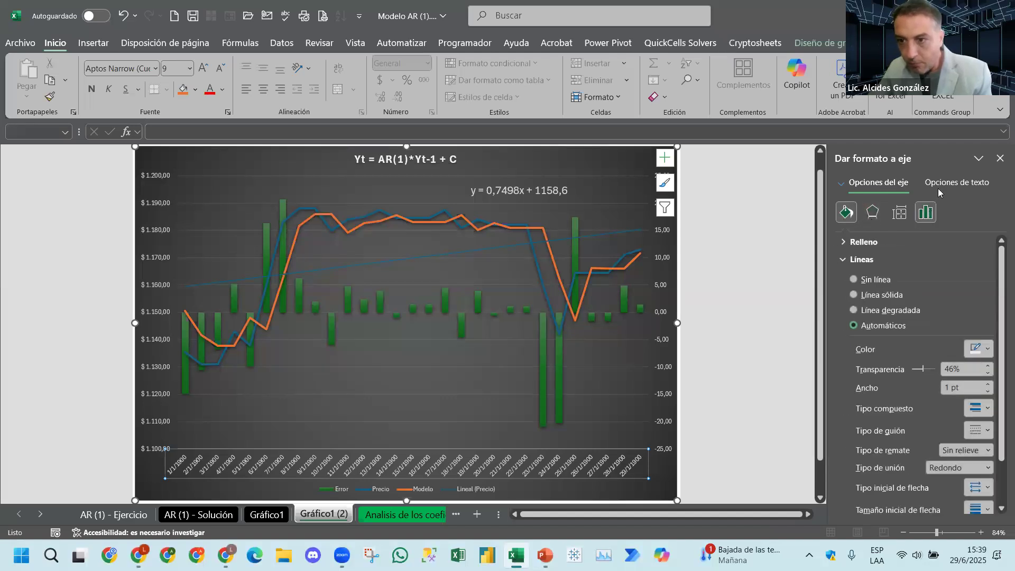
left_click(926, 214)
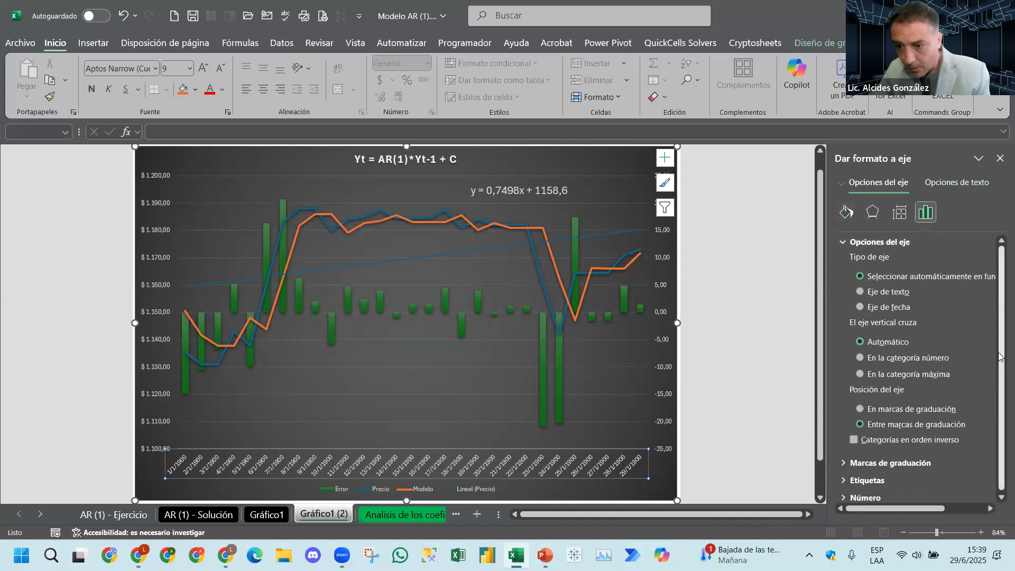
left_click_drag(1000, 365, 997, 408)
left_click(845, 498)
left_click_drag(998, 356, 999, 497)
left_click(976, 378)
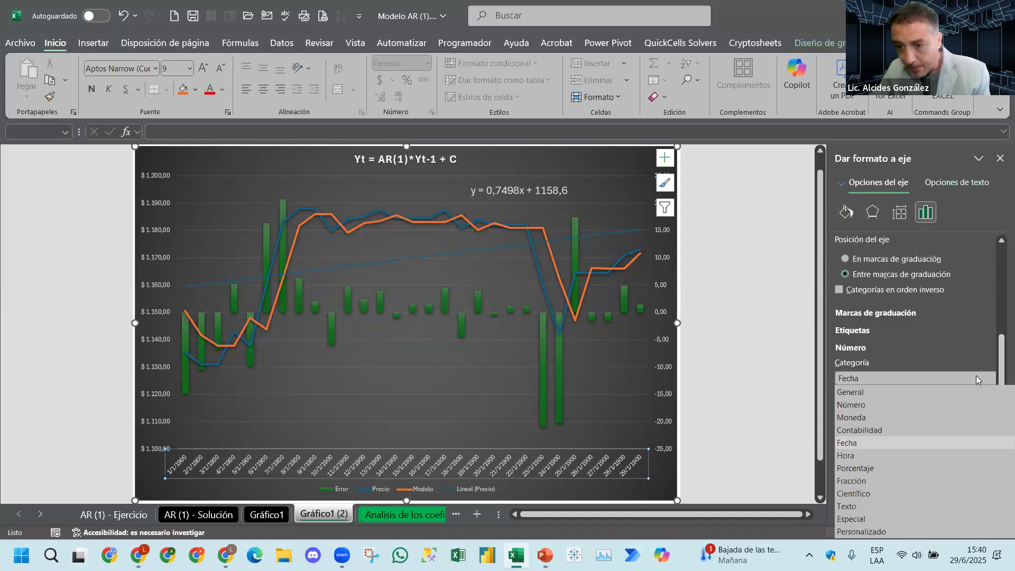
left_click(877, 392)
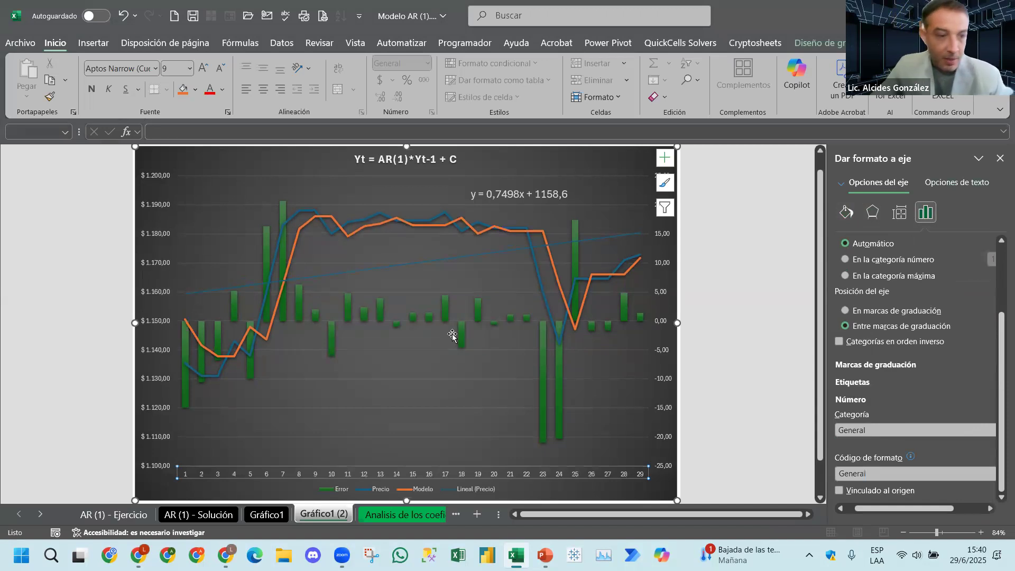
left_click(102, 236)
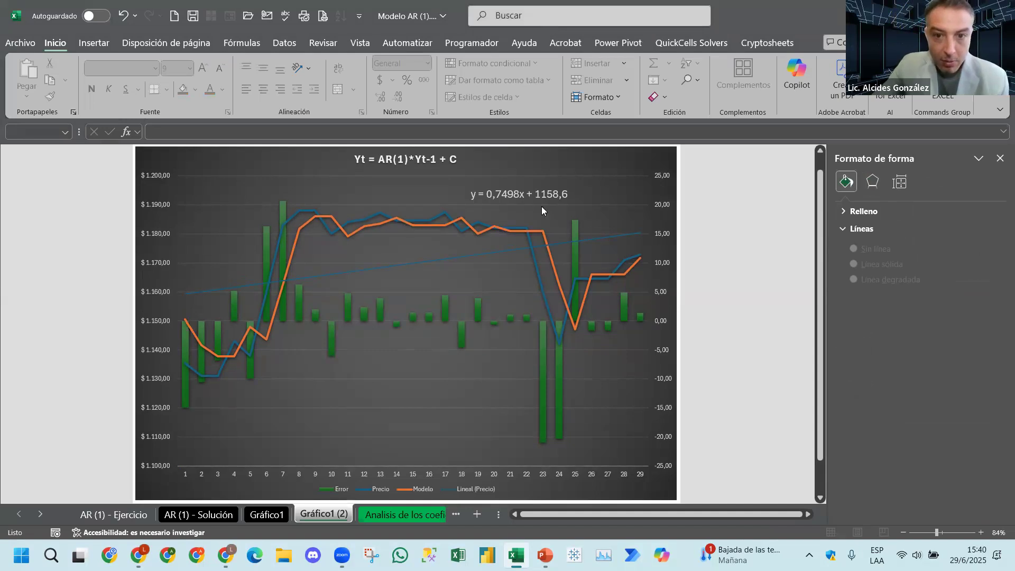
Examine the trendline equation on the Gráfico1 (2) sheet, marking its constant, x term and the line's starting point, then clear the marks.
left_click_drag(536, 207, 569, 210)
left_click_drag(511, 167, 521, 186)
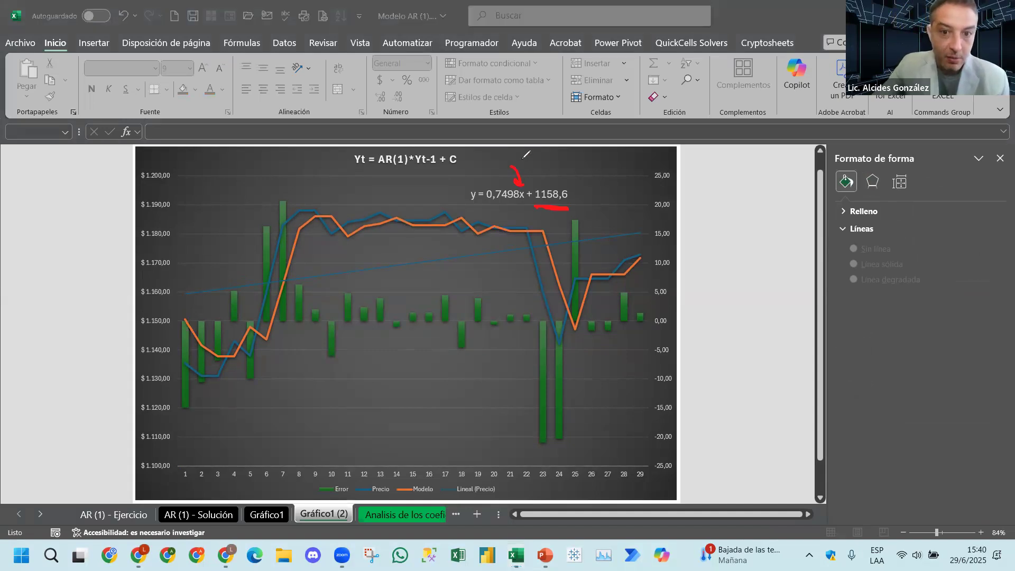
left_click(518, 152)
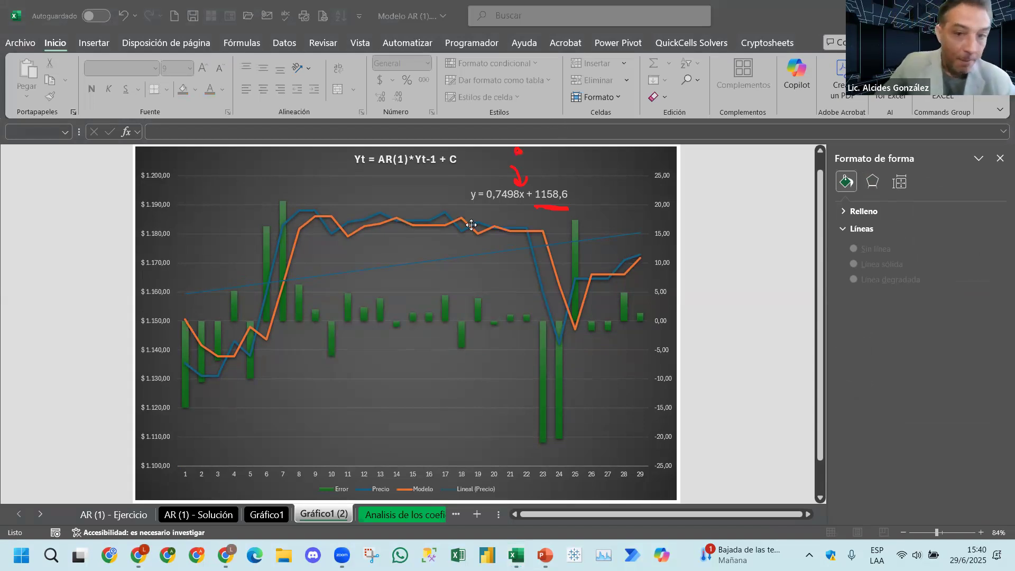
left_click_drag(566, 186, 585, 178)
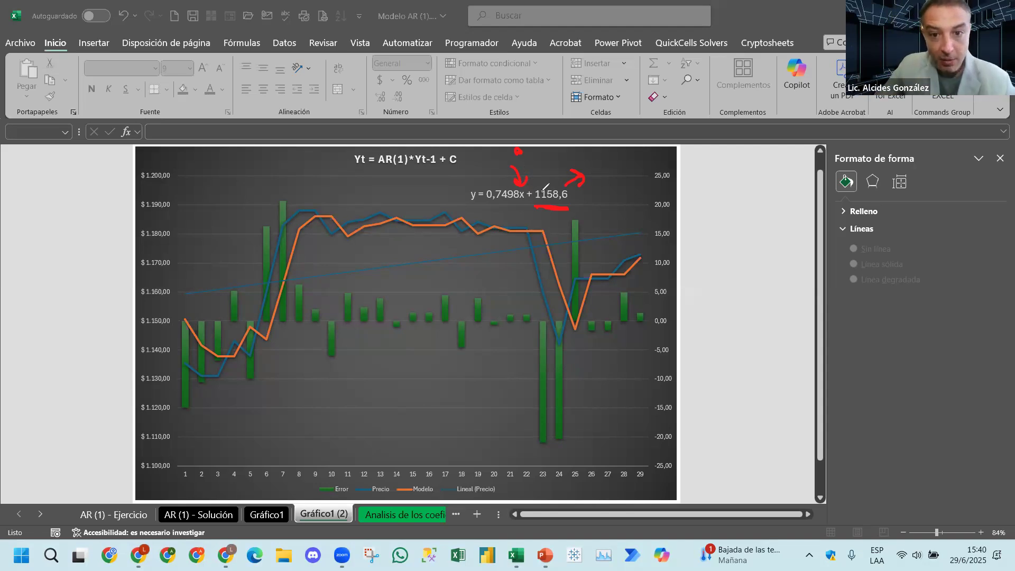
left_click_drag(581, 183, 575, 179)
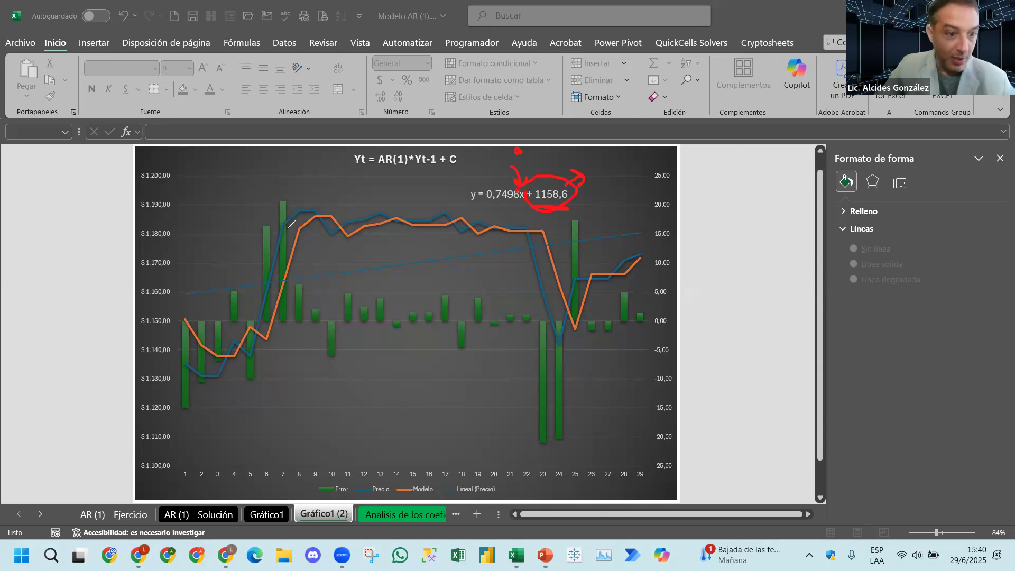
left_click_drag(170, 300, 174, 307)
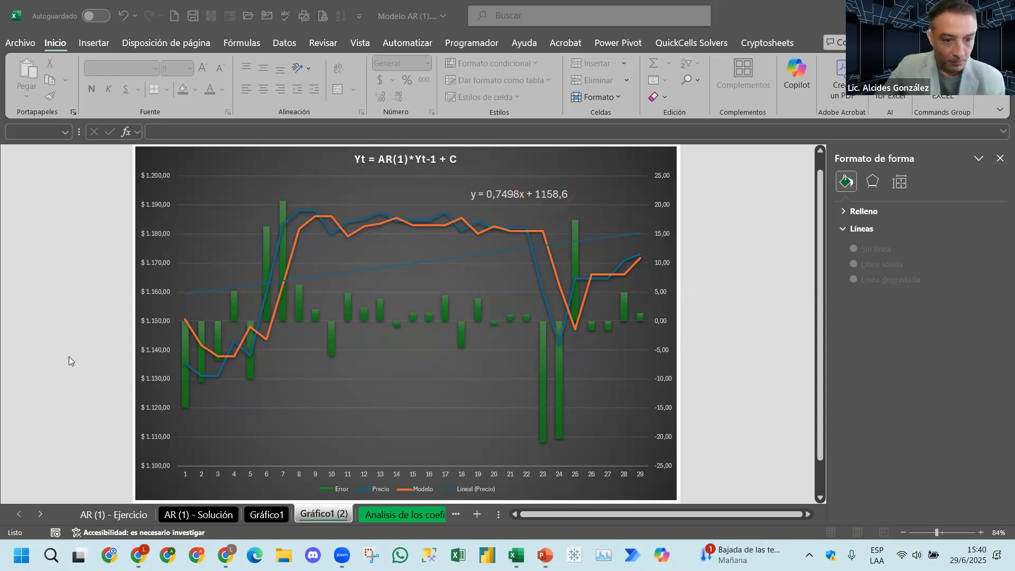
Copy the constant 1158,6 from the trendline equation into the CONSTANTE cell J4 of the AR (1) - Ejercicio sheet.
left_click(549, 195)
left_click_drag(535, 194, 569, 196)
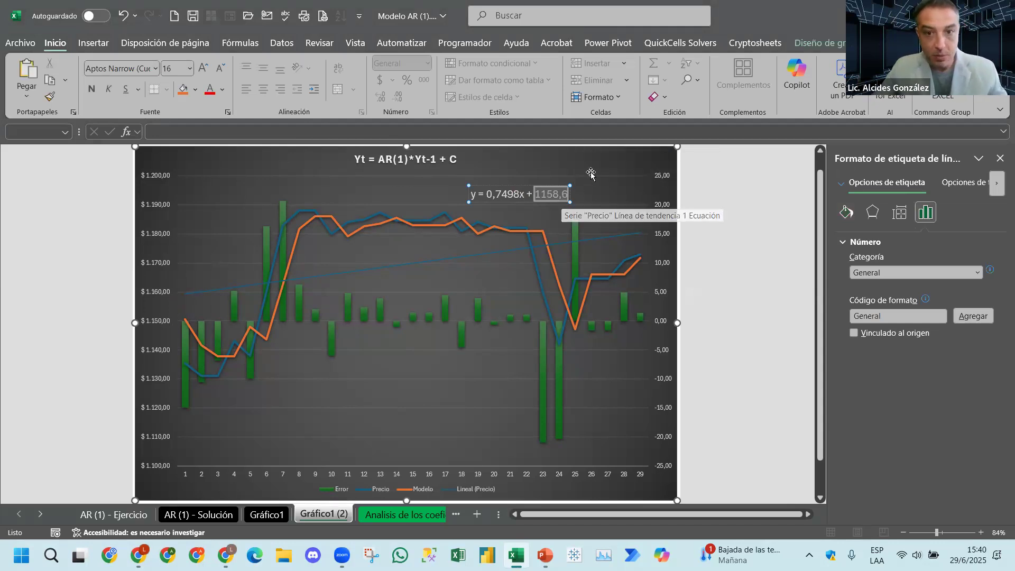
key("Escape")
key("Escape")
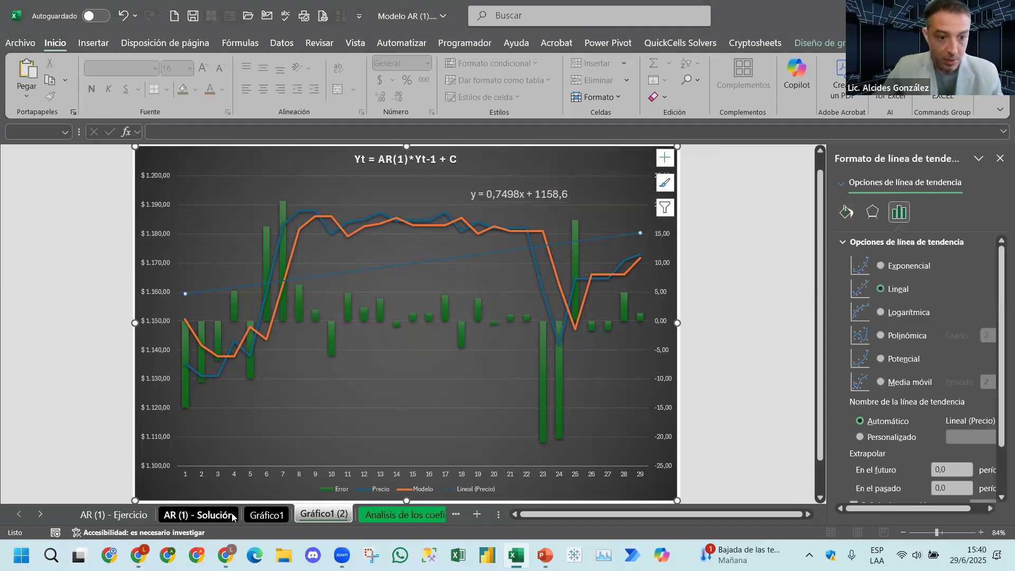
left_click(233, 515)
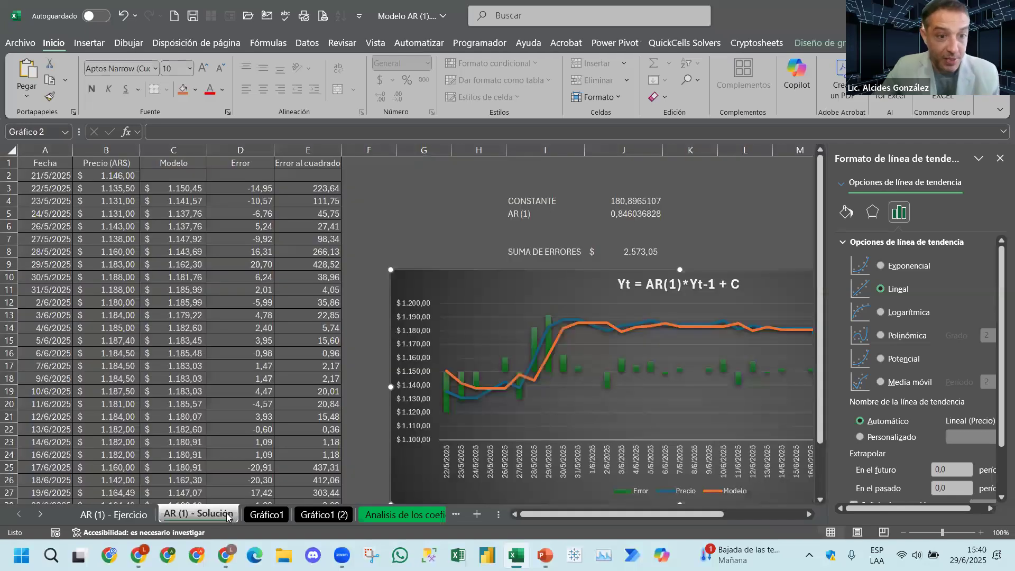
left_click(141, 520)
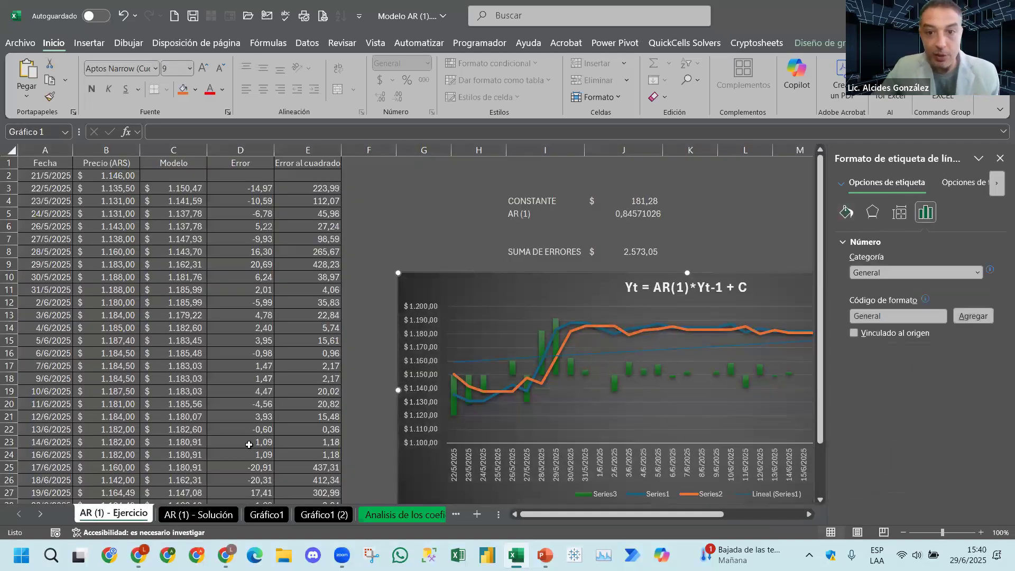
right_click(645, 200)
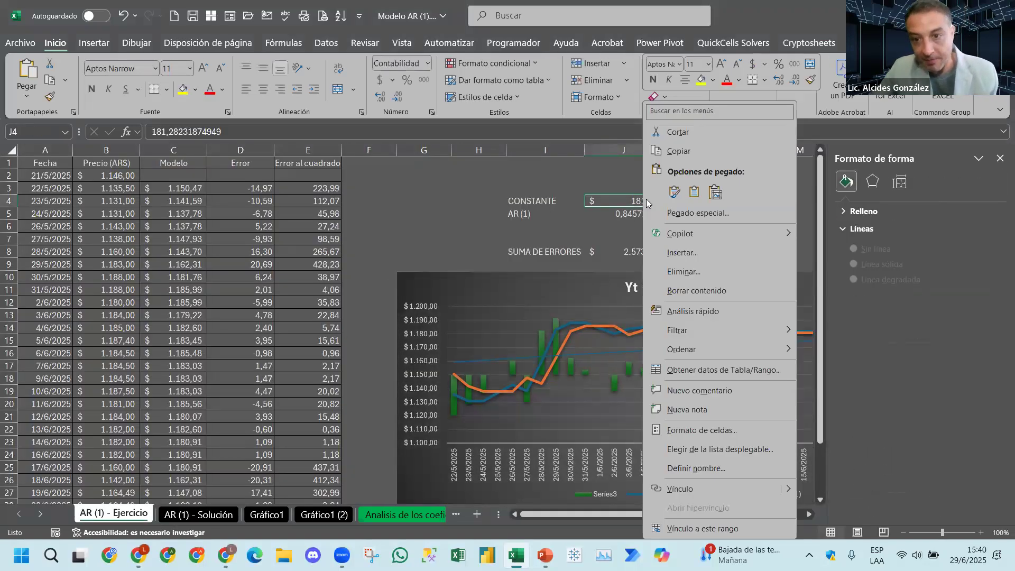
left_click(681, 196)
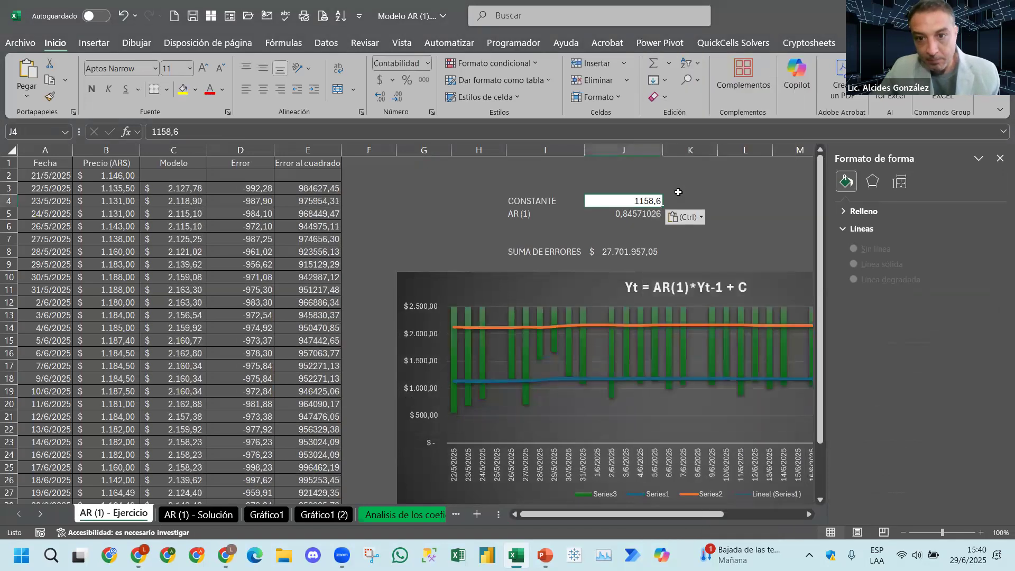
Copy the currency formatting of the first Modelo cell, C3, onto the CONSTANTE cell J4.
left_click(650, 185)
left_click(90, 86)
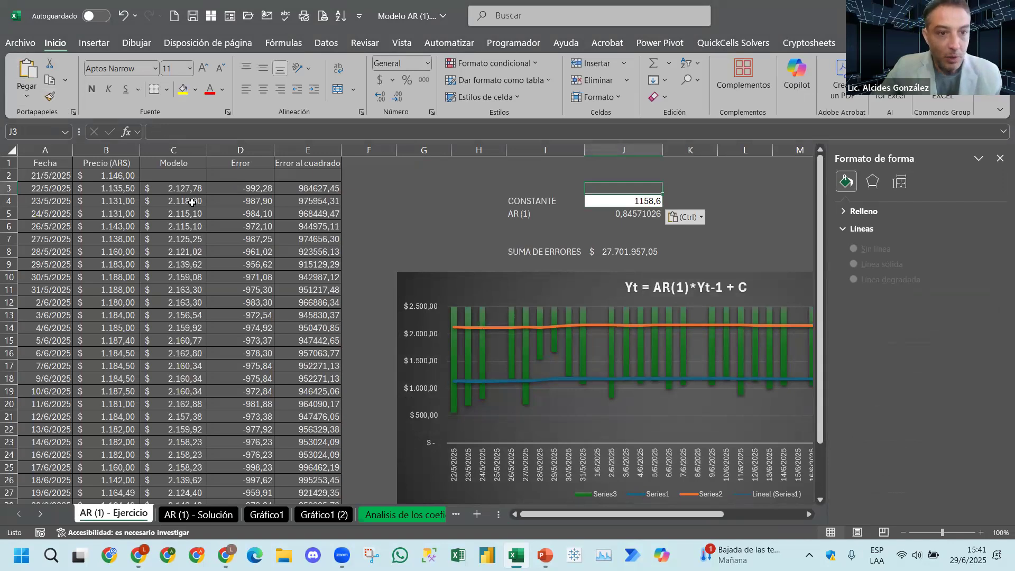
left_click(181, 190)
left_click(50, 97)
left_click(624, 201)
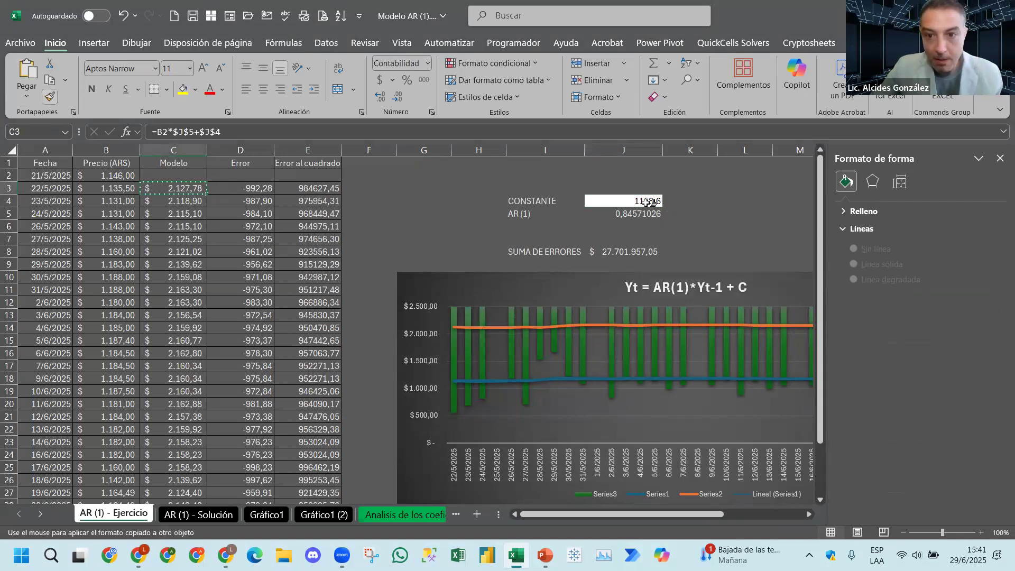
Check the slope in the Gráfico1 (2) trendline equation and set the AR (1) coefficient in J5 to 0,75.
left_click(324, 514)
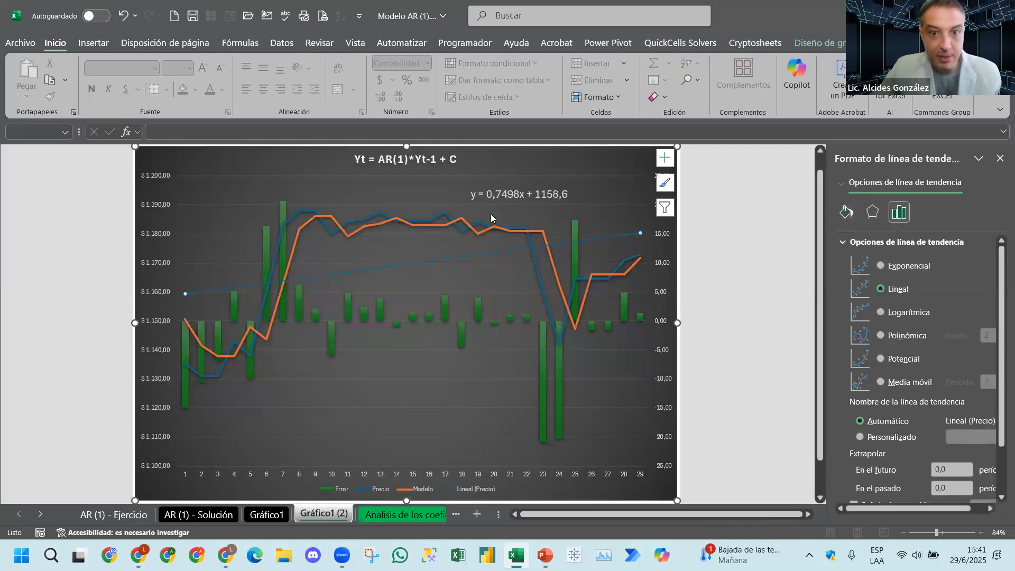
left_click(143, 521)
left_click(629, 213)
type("0,75")
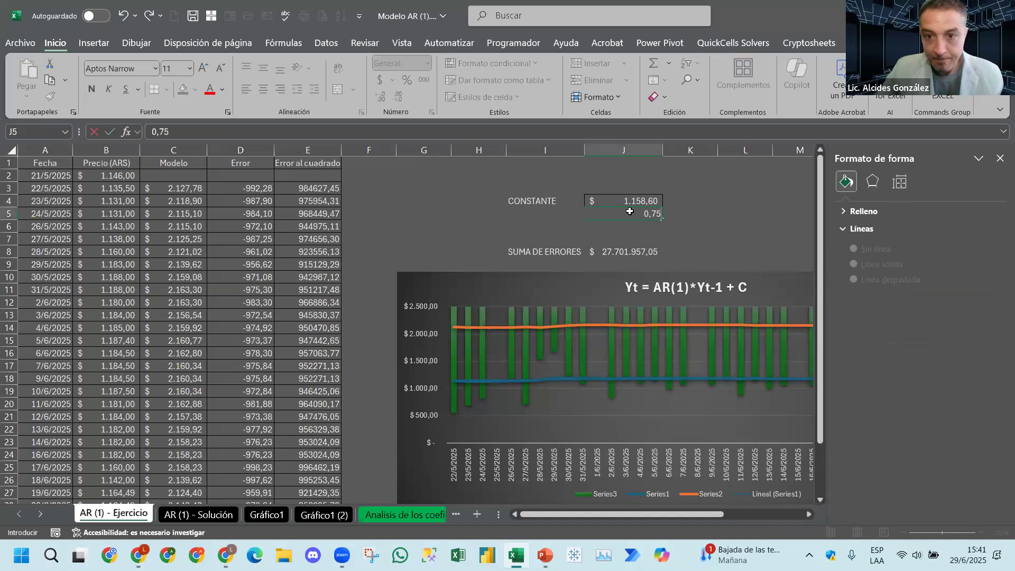
key("Return")
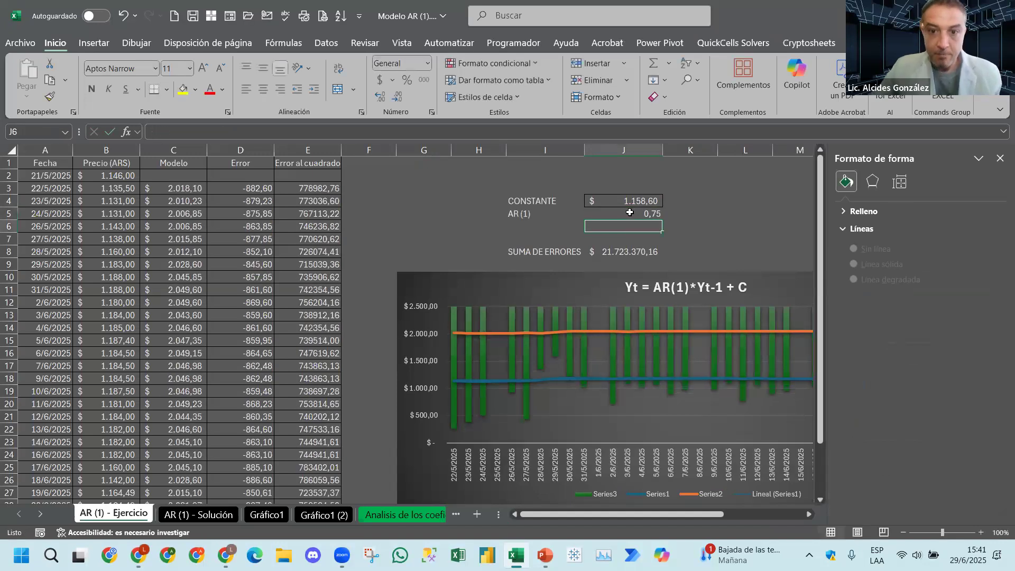
Configure Solver to minimise the SUMA DE ERRORES cell J8, closing the formatting pane first.
left_click(627, 249)
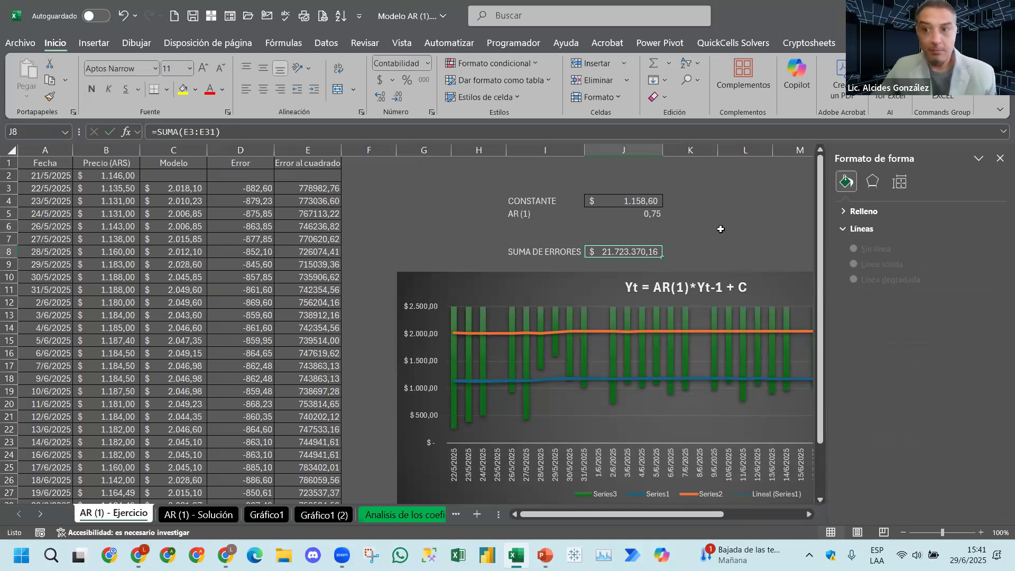
left_click(1001, 158)
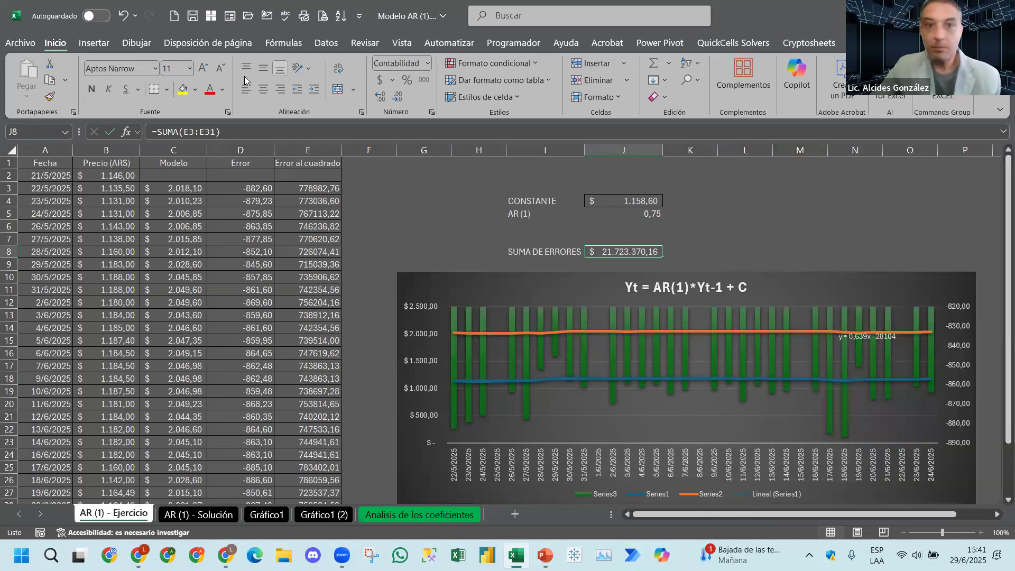
left_click(328, 44)
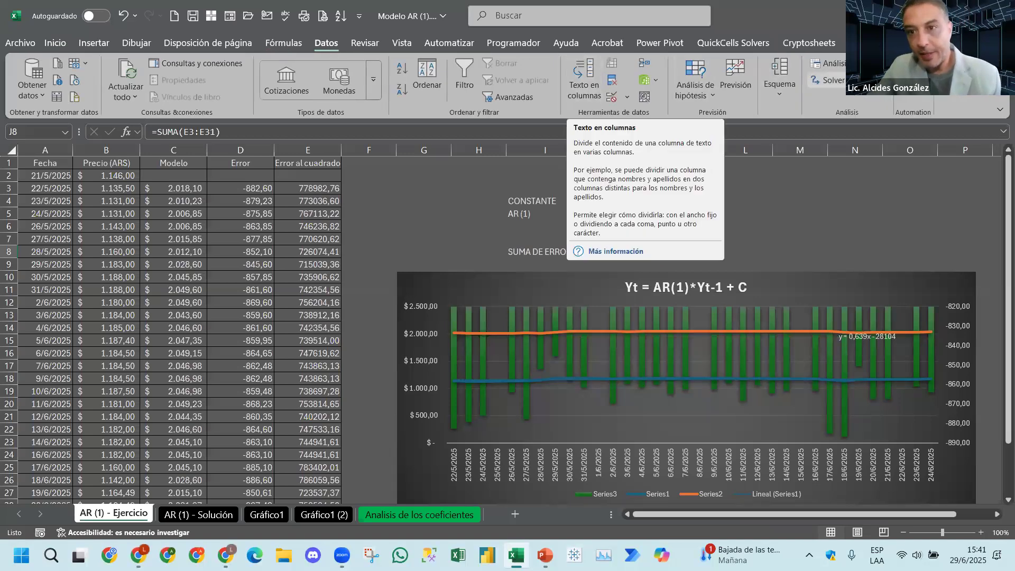
left_click(842, 81)
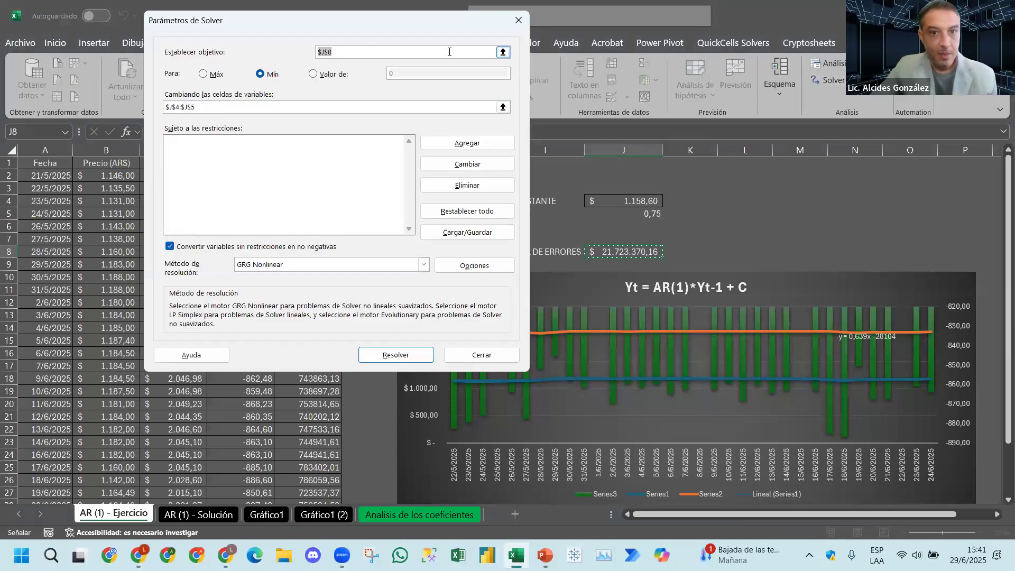
left_click(503, 52)
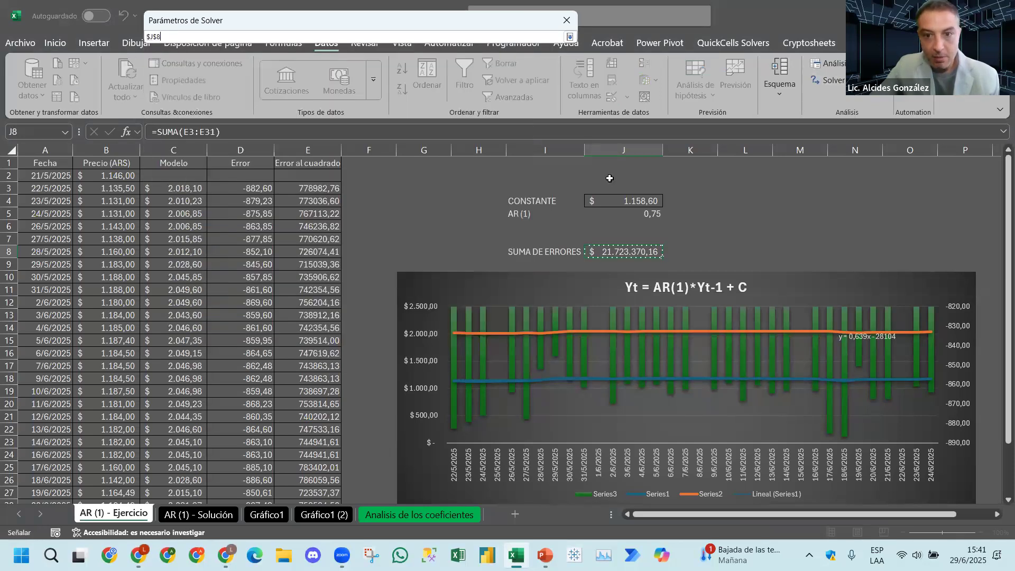
left_click(570, 37)
left_click(260, 74)
Set J4:J5 as Solver's variable cells, solve with GRG Nonlinear and keep the solution.
left_click(504, 106)
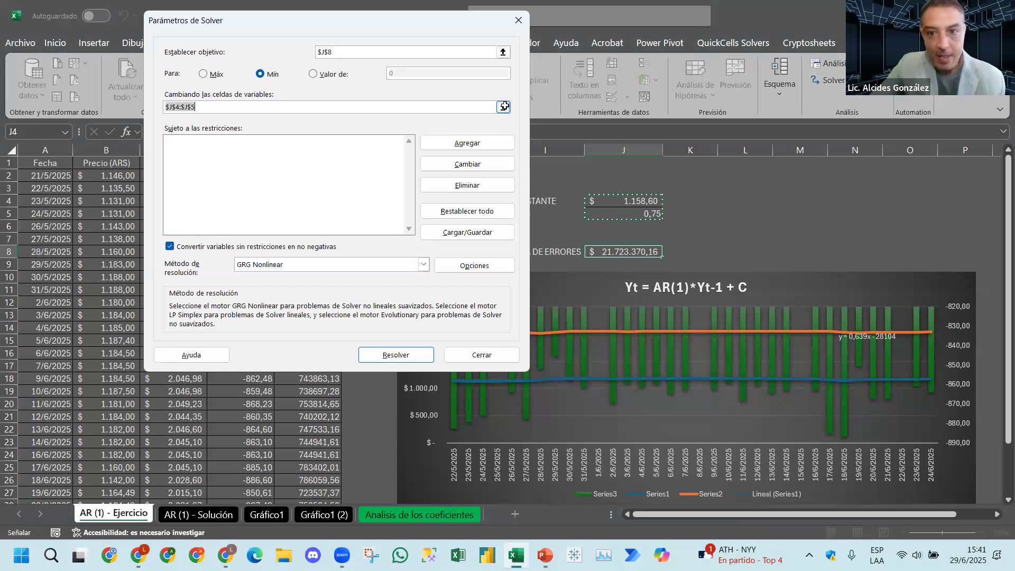
left_click_drag(617, 204, 617, 214)
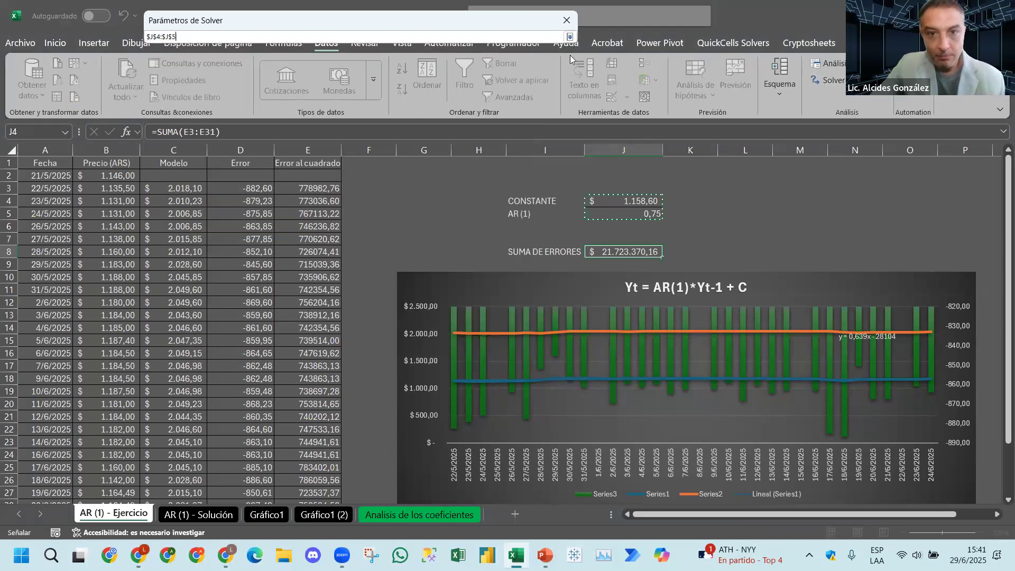
left_click(570, 37)
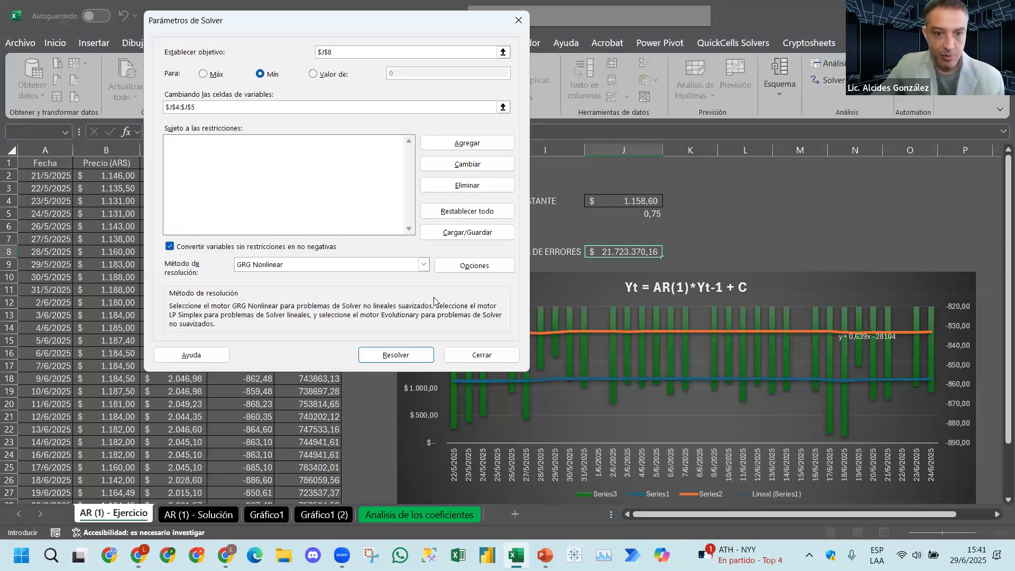
left_click(396, 355)
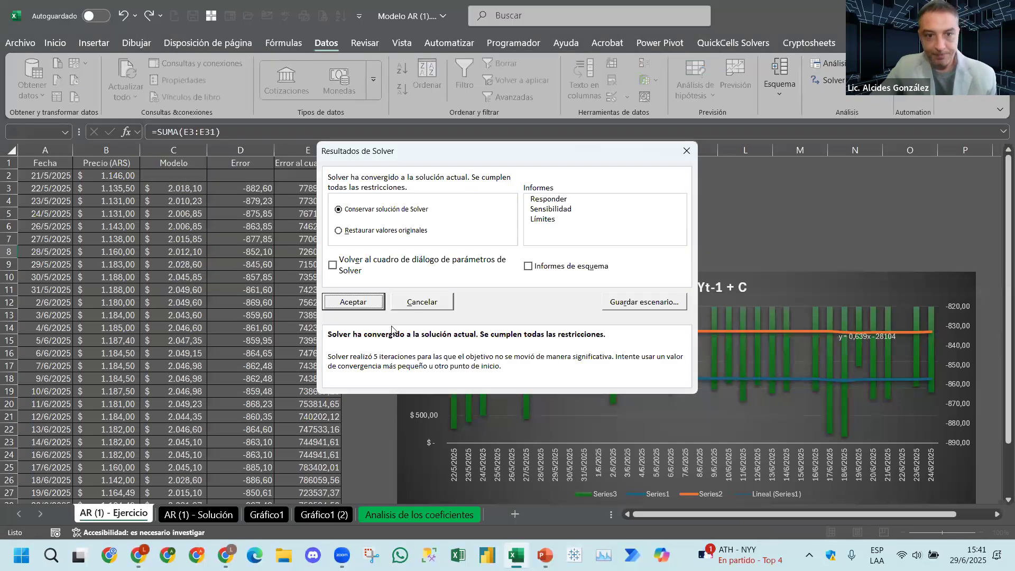
left_click(349, 300)
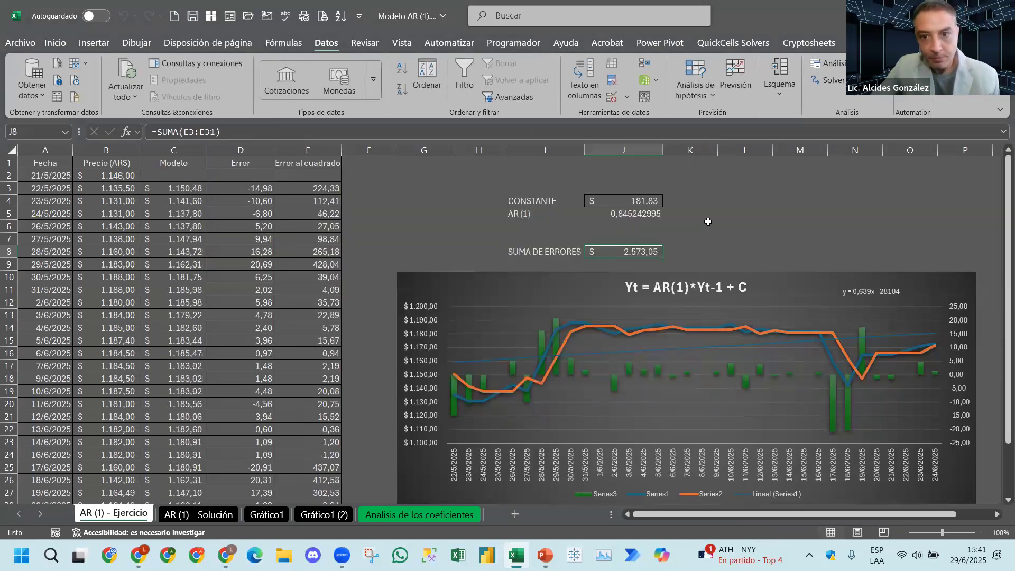
Examine the optimised CONSTANTE and AR (1) values in J4:J5.
left_click(707, 222)
left_click_drag(637, 200, 643, 214)
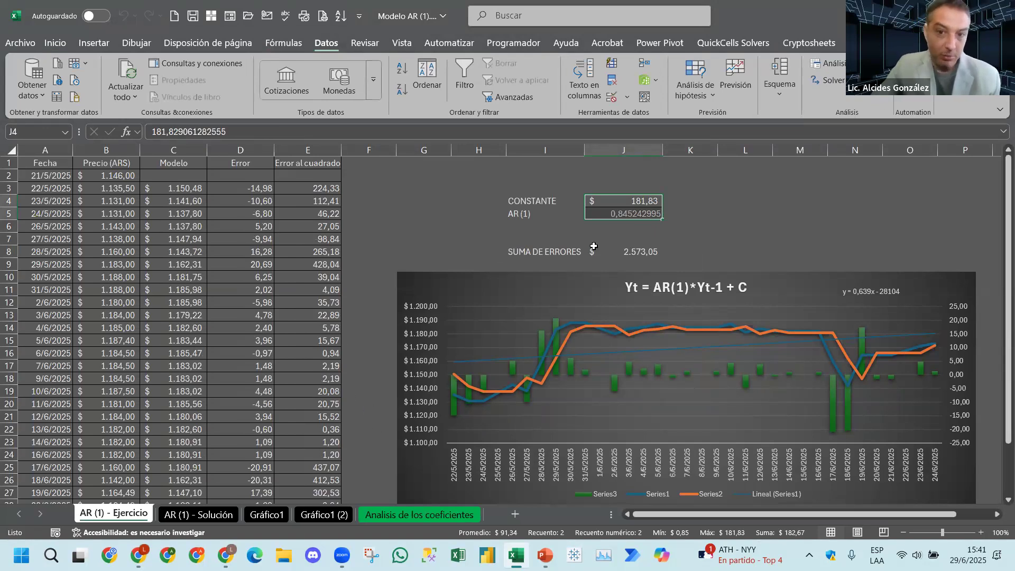
left_click(637, 214)
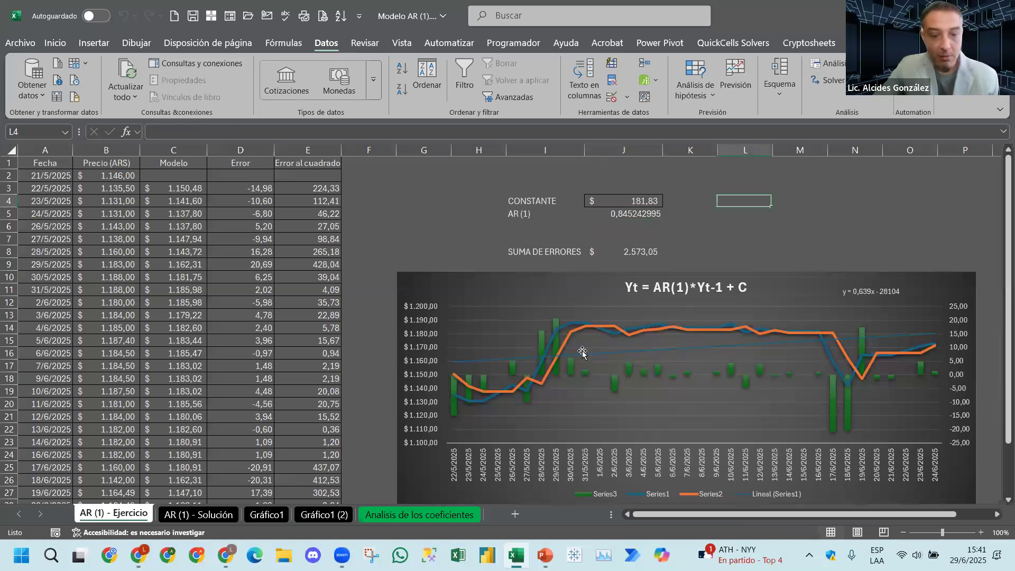
Examine the 0 to 1 starting values in L4:V4 of the Analisis de los coeficientes sheet, referring back to the exercise sheet's AR (1) cell.
left_click(413, 516)
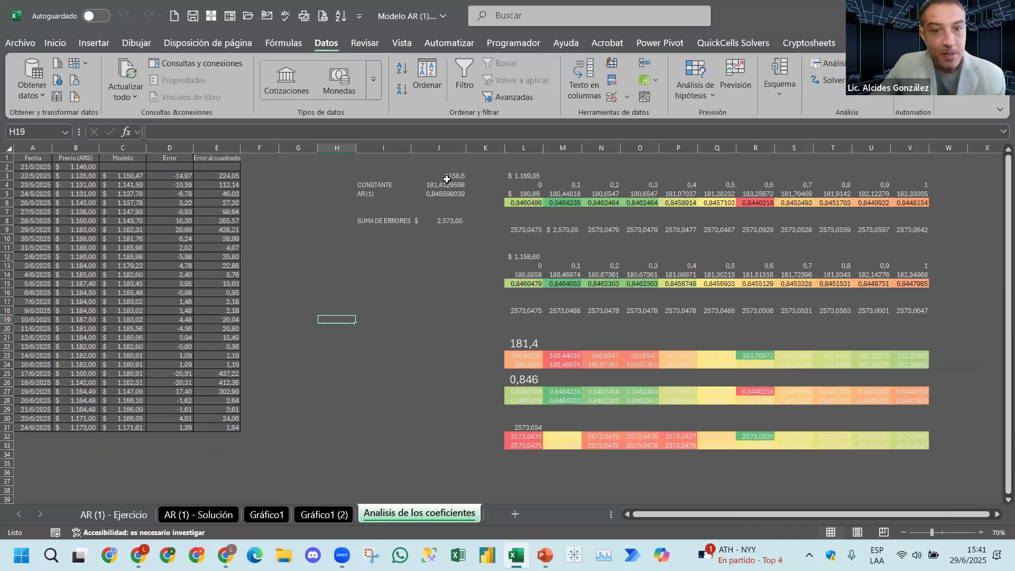
left_click_drag(521, 184, 918, 187)
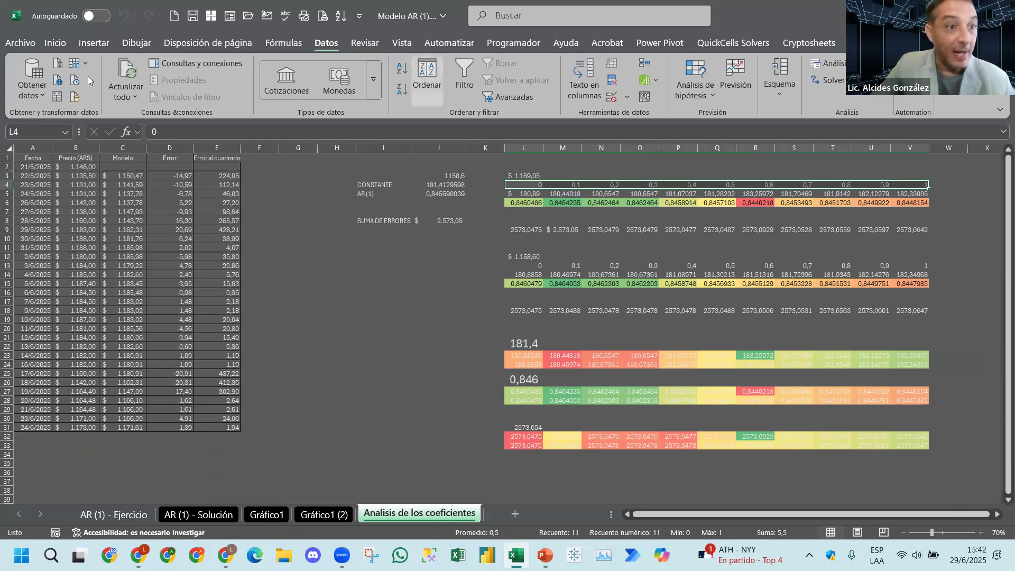
left_click(58, 44)
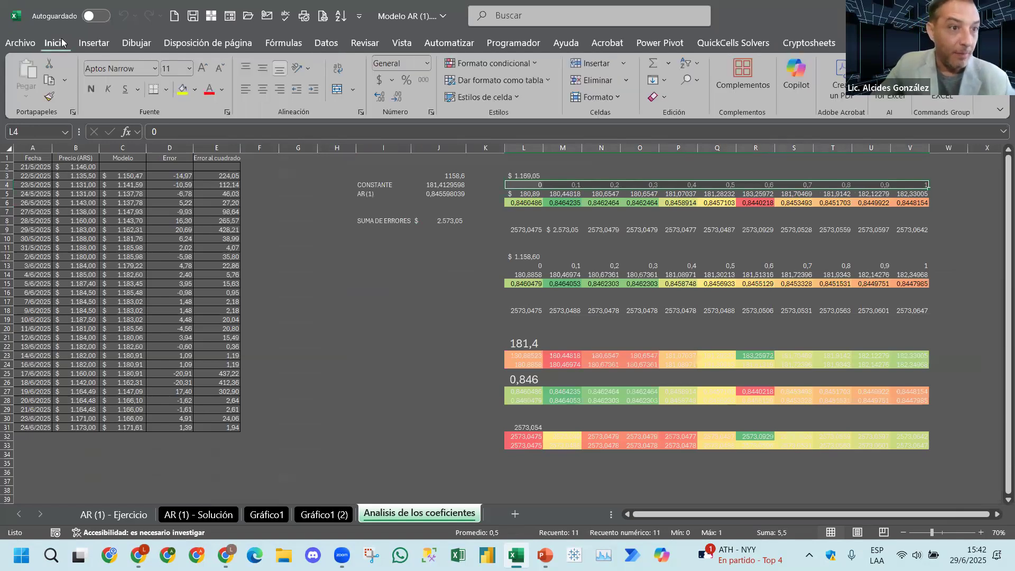
left_click(142, 512)
left_click(619, 213)
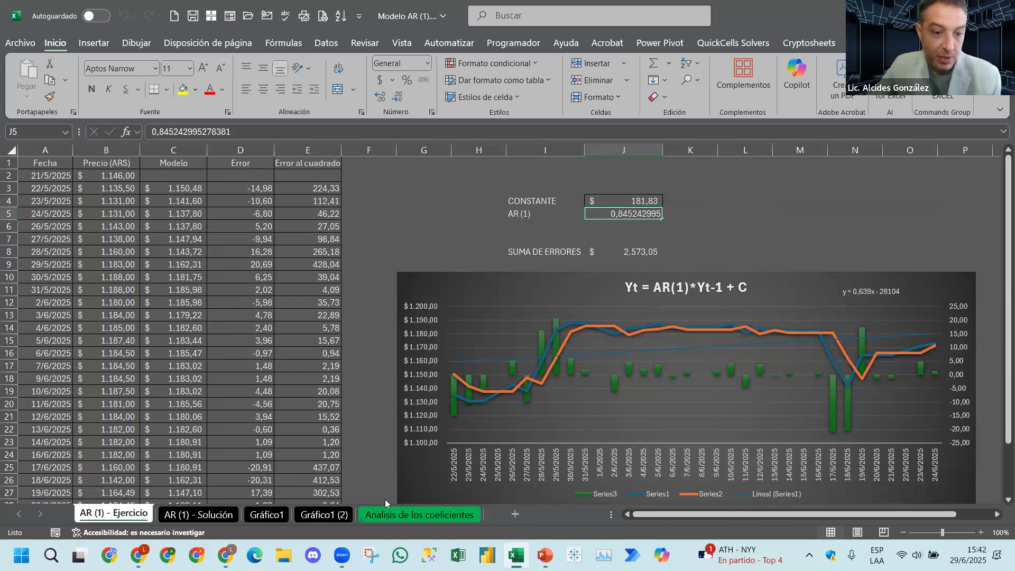
left_click(402, 515)
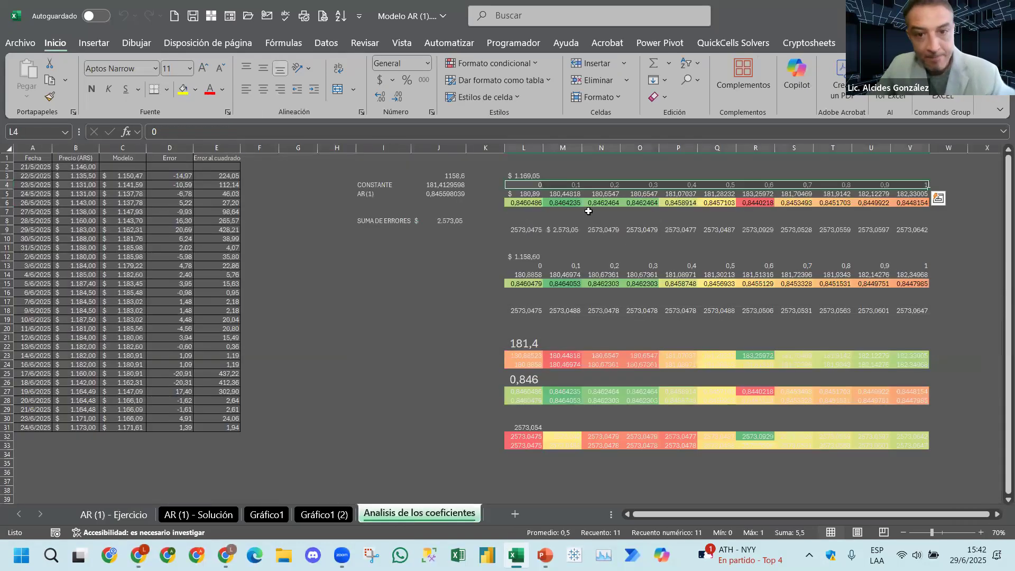
left_click(530, 186)
left_click(530, 185)
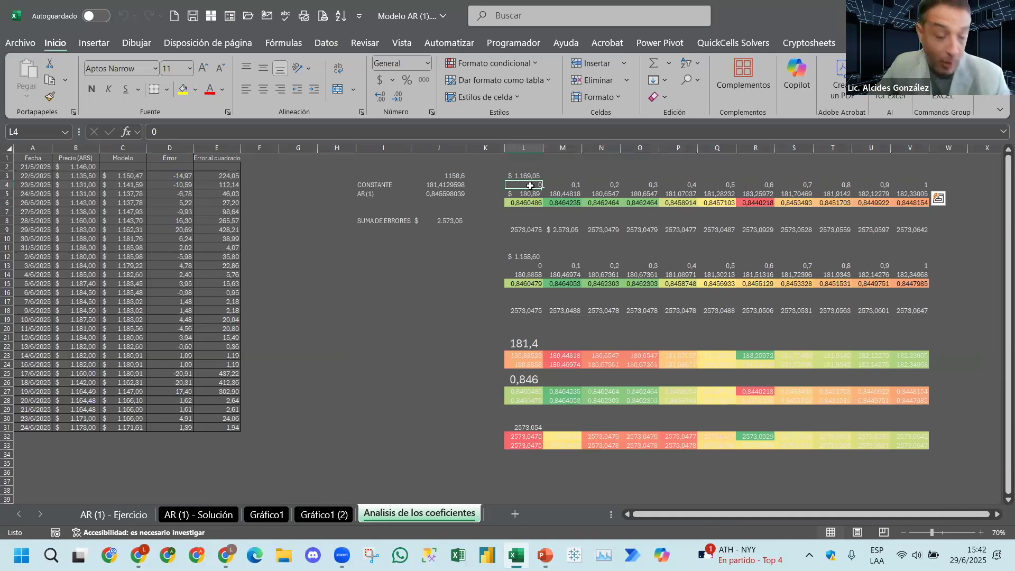
left_click_drag(530, 185, 925, 185)
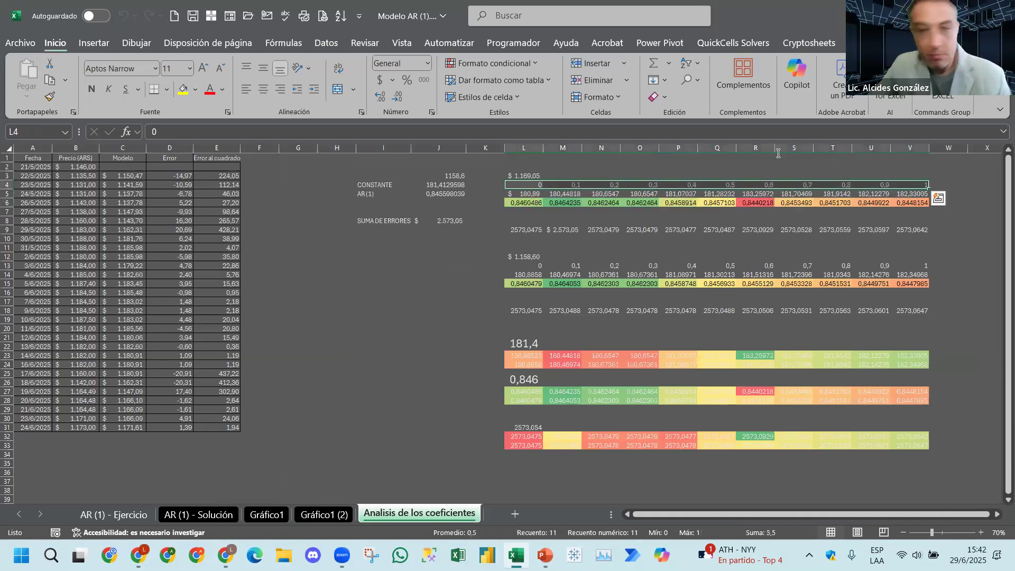
Format the starting values in L4:V4 with yellow fill, red font and centred alignment.
left_click(183, 89)
left_click(211, 89)
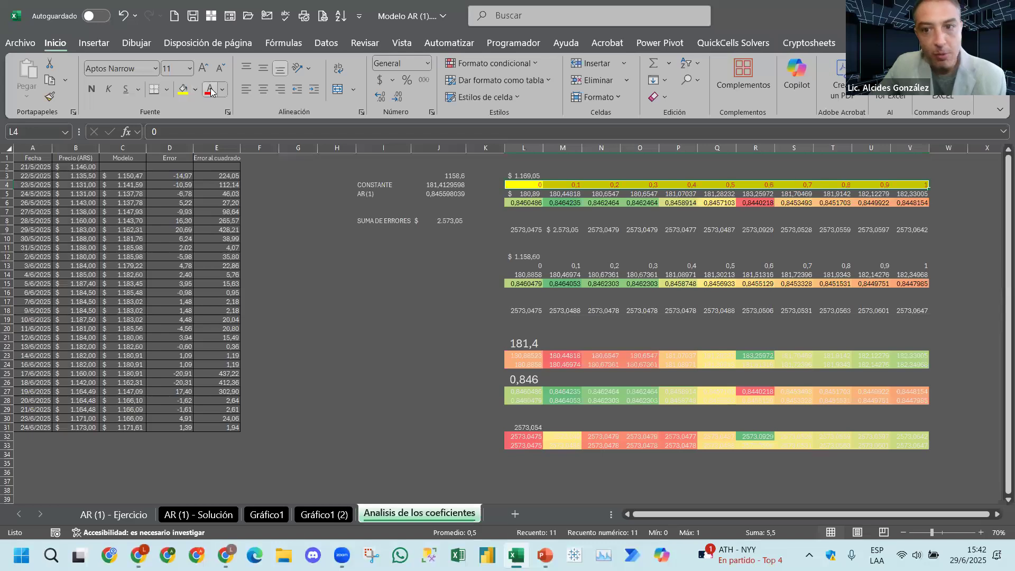
left_click(262, 93)
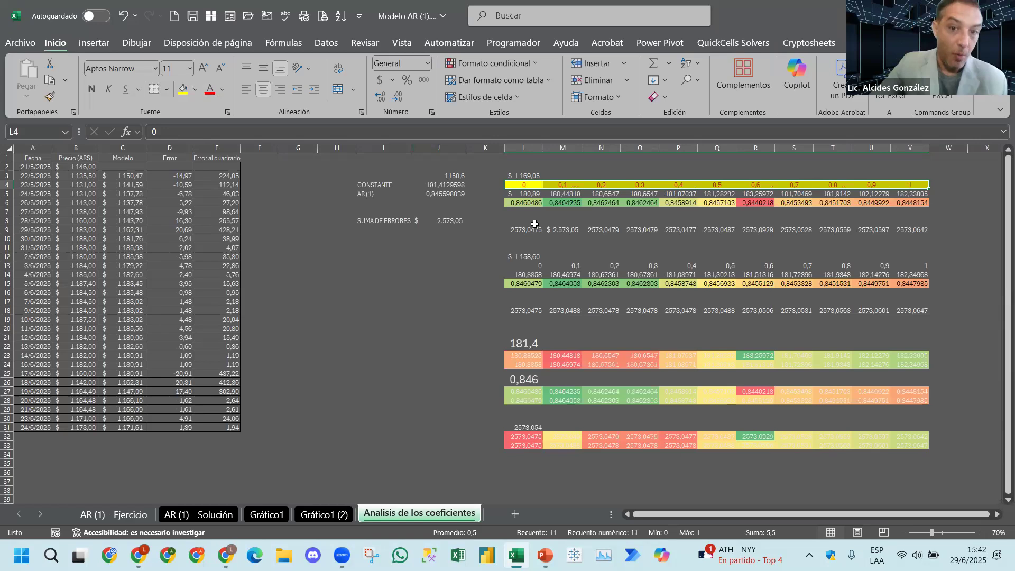
Examine the AR (1) coefficients in L6:V6 against the starting values in row 4 and the average price formula in L3.
left_click(555, 185)
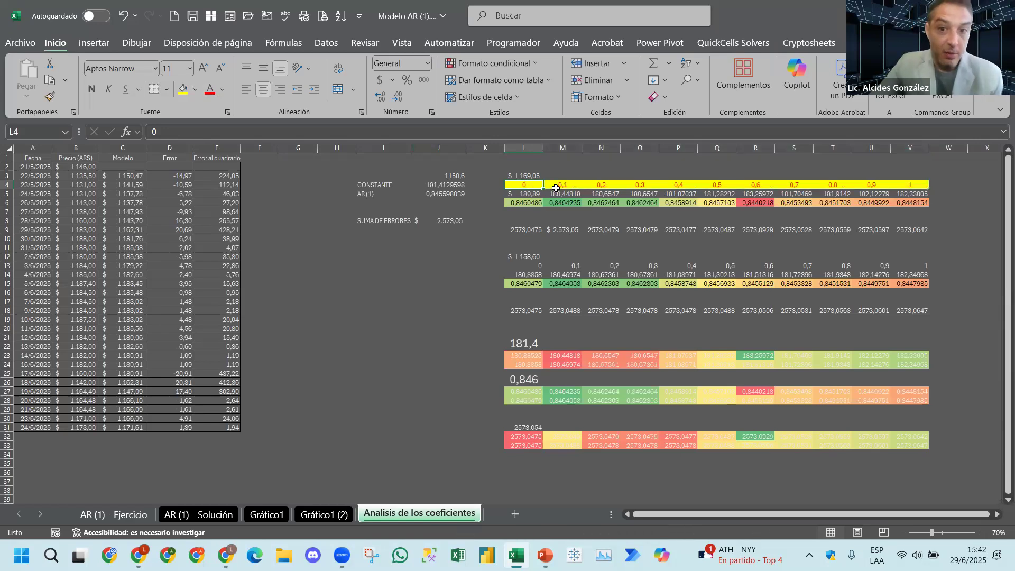
left_click(608, 183)
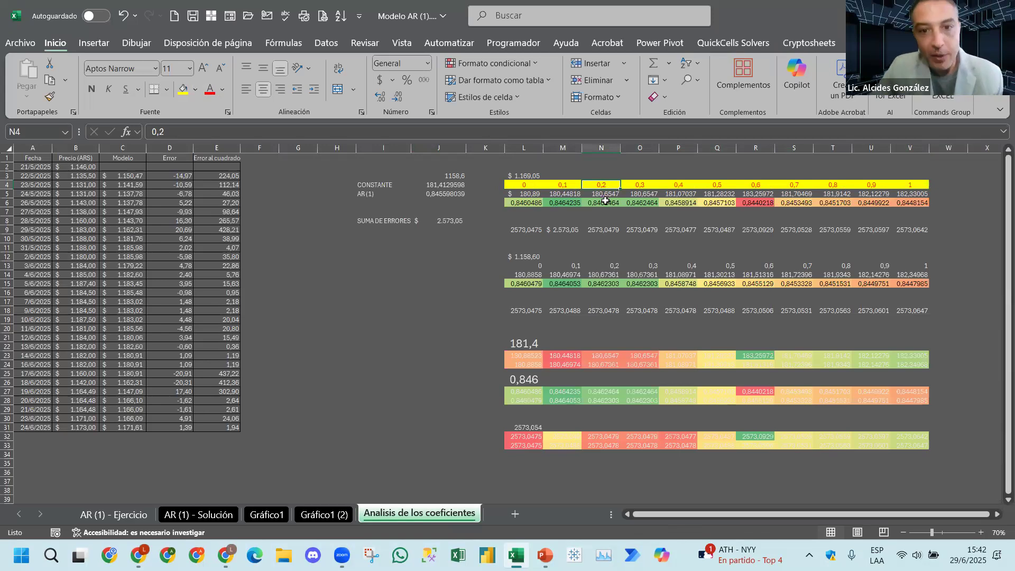
left_click_drag(523, 202, 920, 204)
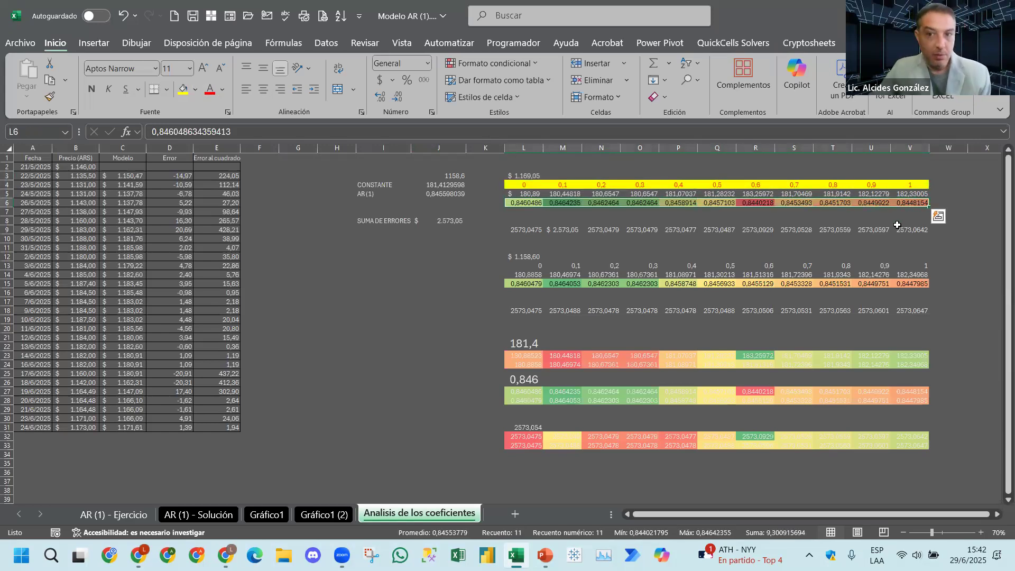
left_click(759, 220)
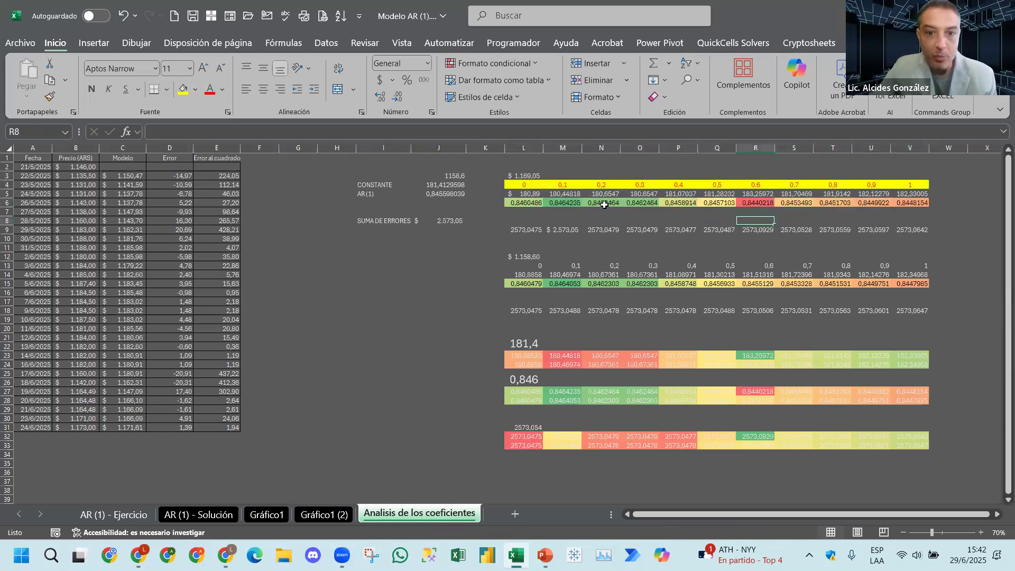
left_click_drag(525, 203, 921, 203)
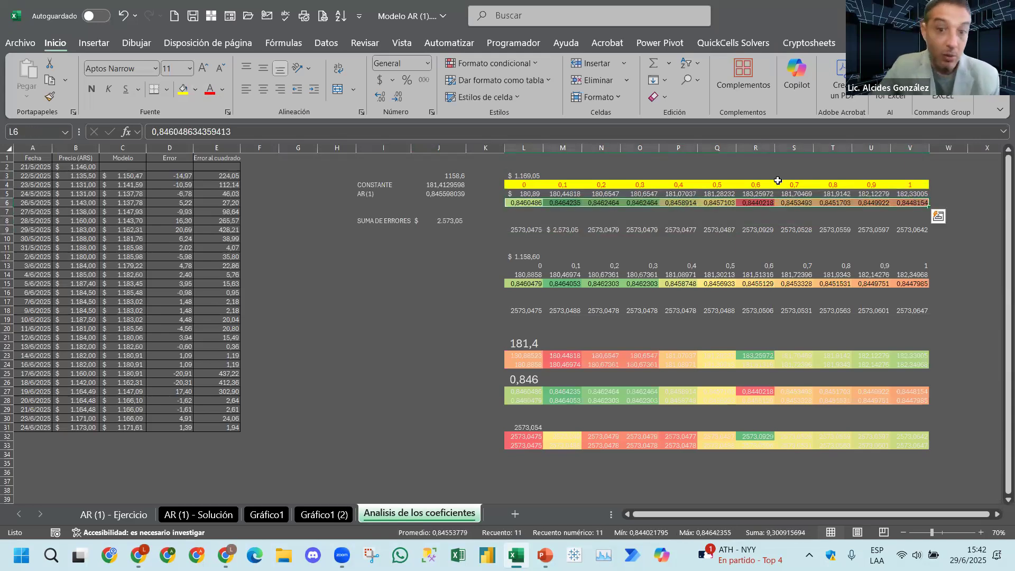
left_click(536, 172)
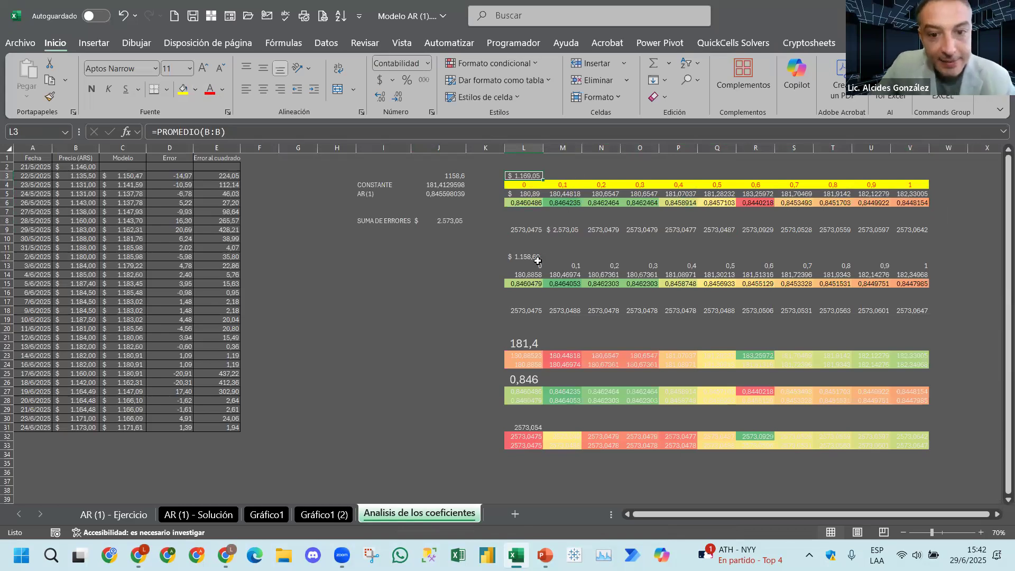
Format the second set of starting values in L13:V13 with red font, yellow fill and centred alignment.
left_click_drag(541, 264, 906, 265)
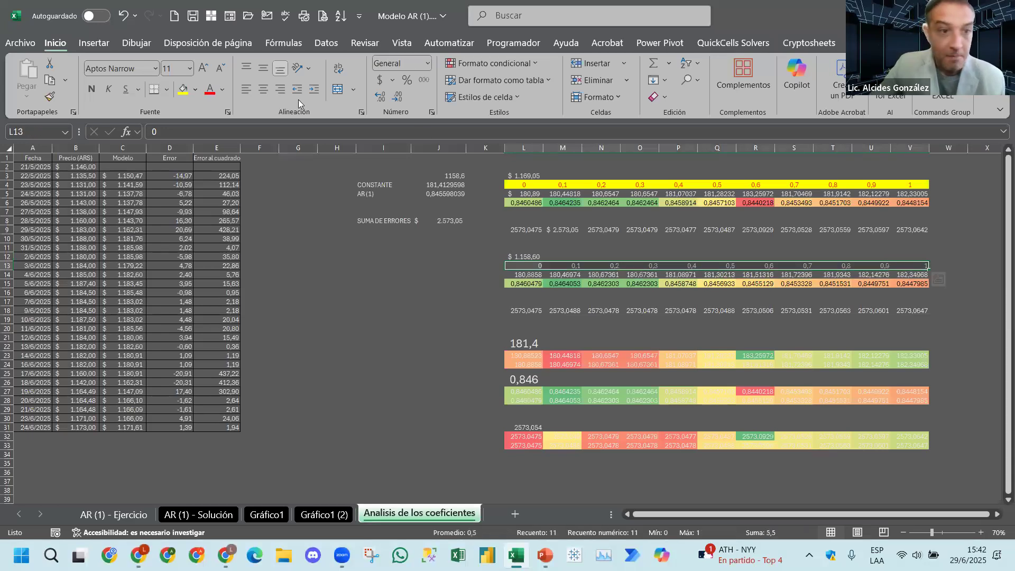
left_click(209, 88)
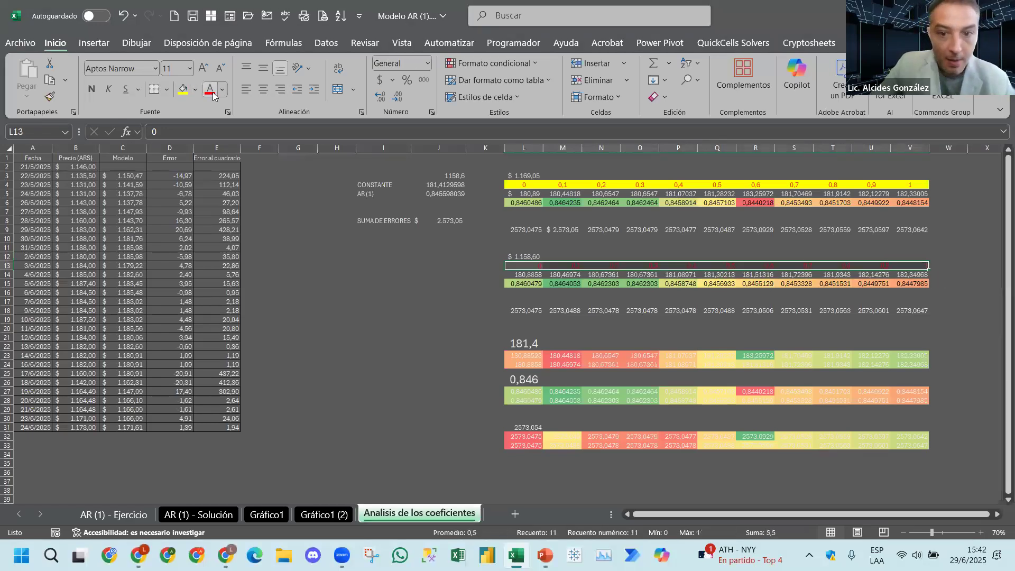
left_click(186, 89)
left_click(263, 89)
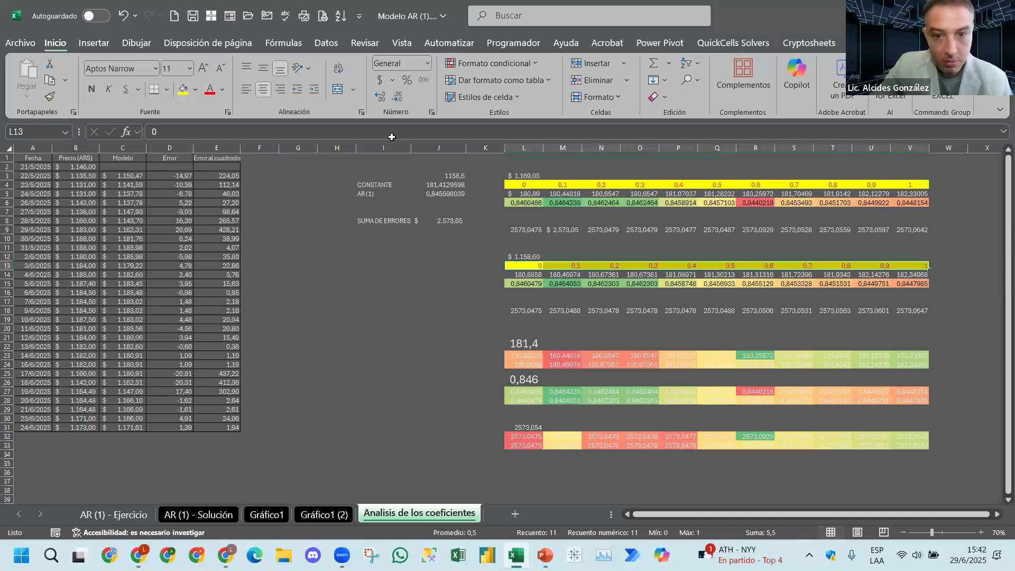
Compare the starting constant in L12 with the trendline equation on the Gráfico1 (2) sheet, returning to Analisis de los coeficientes.
left_click(521, 253)
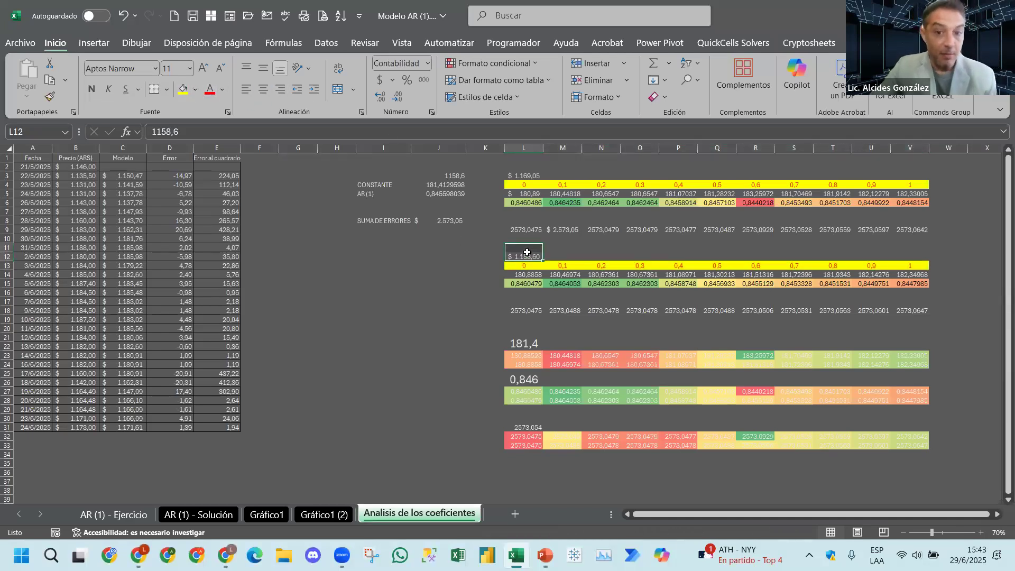
left_click(325, 520)
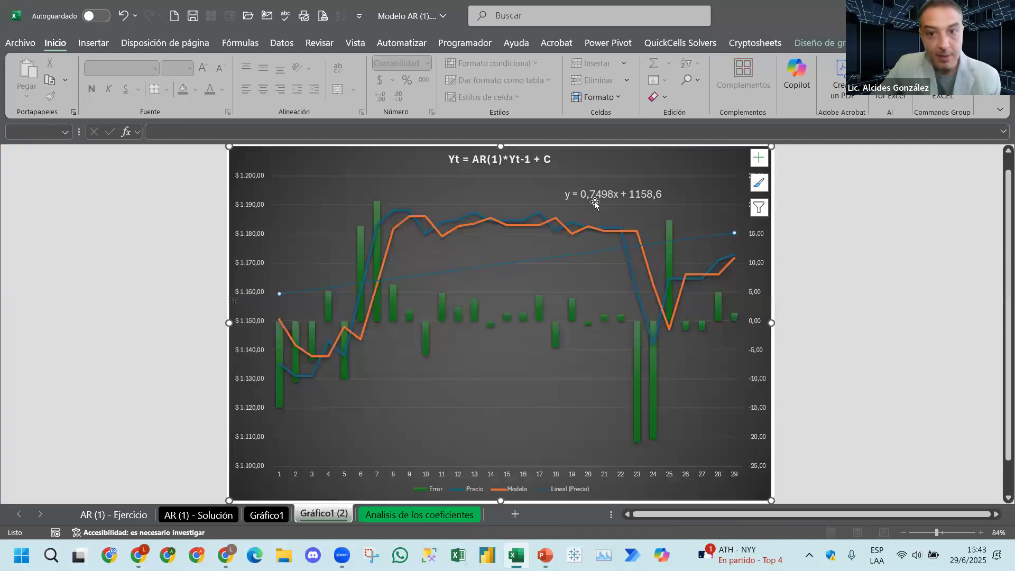
left_click(650, 199)
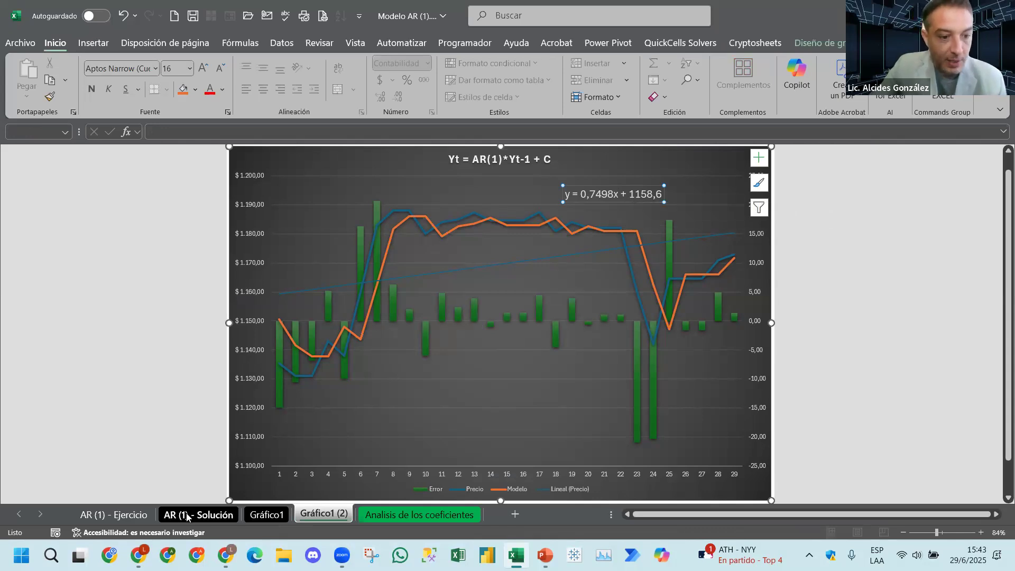
left_click(394, 516)
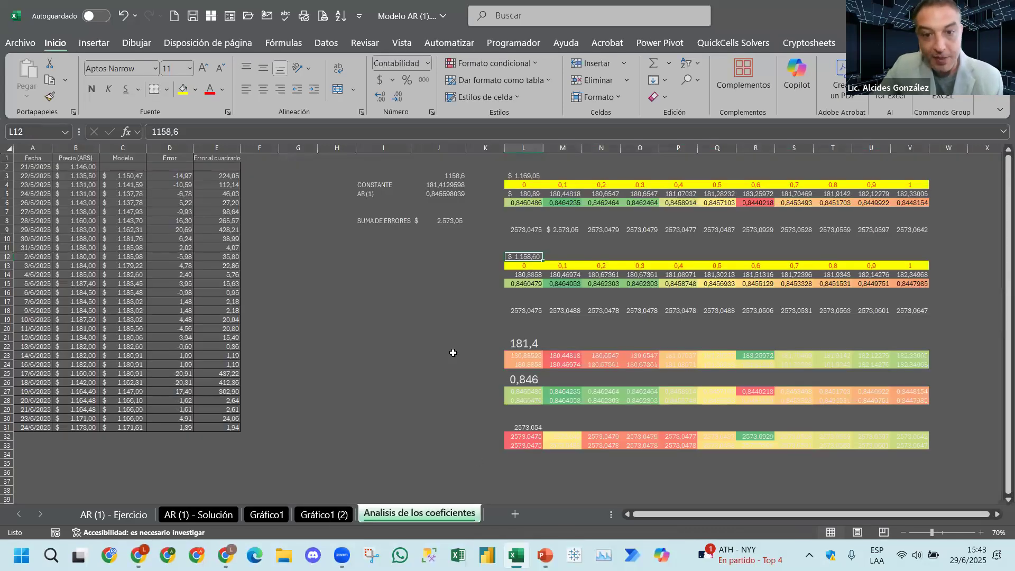
Examine the constants in L14:V14 for each starting value and the average of L23:V24 in L21.
left_click(524, 266)
key("ctrl+shift+Right")
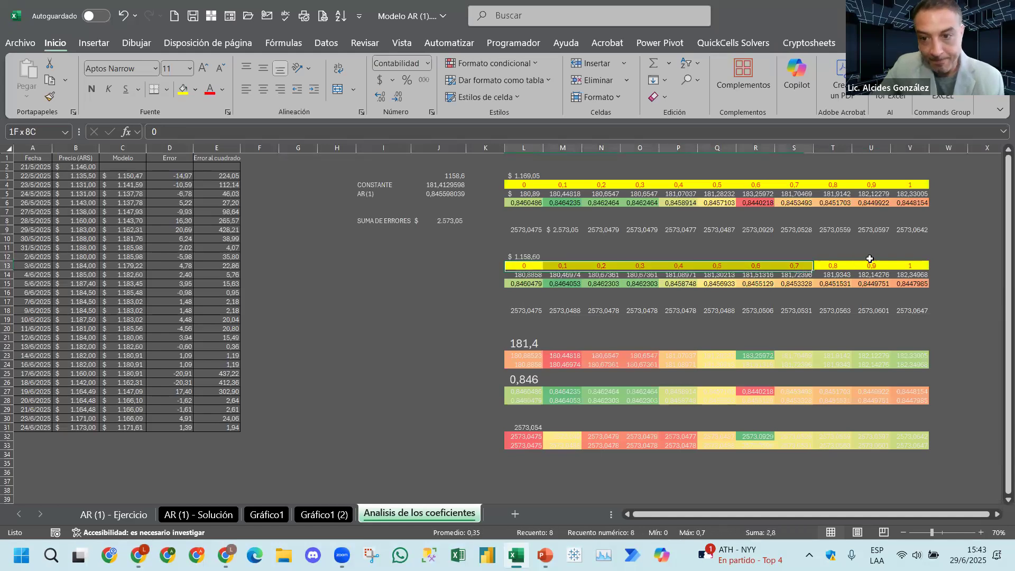
left_click_drag(523, 275, 921, 270)
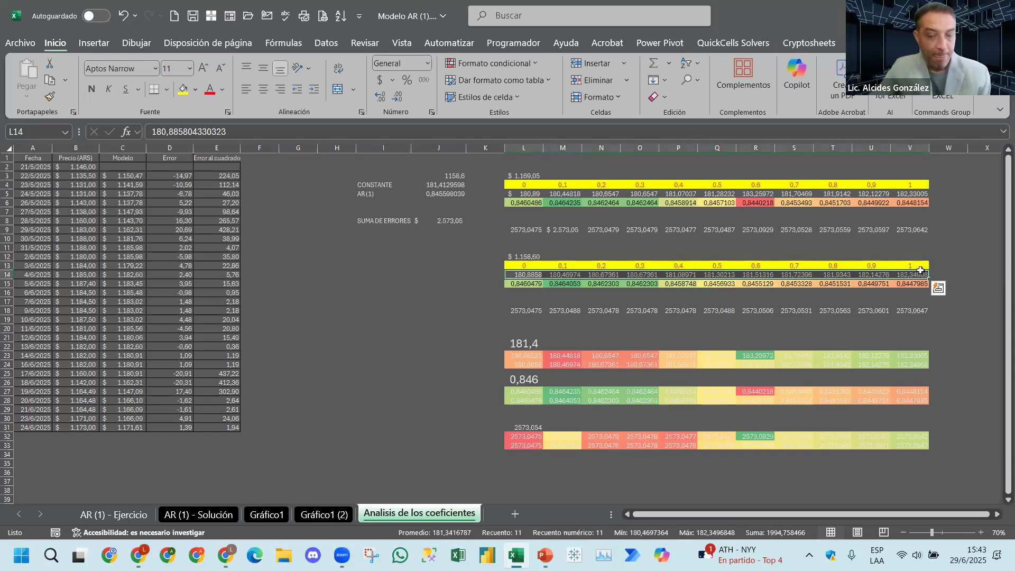
left_click(535, 344)
left_click(539, 380)
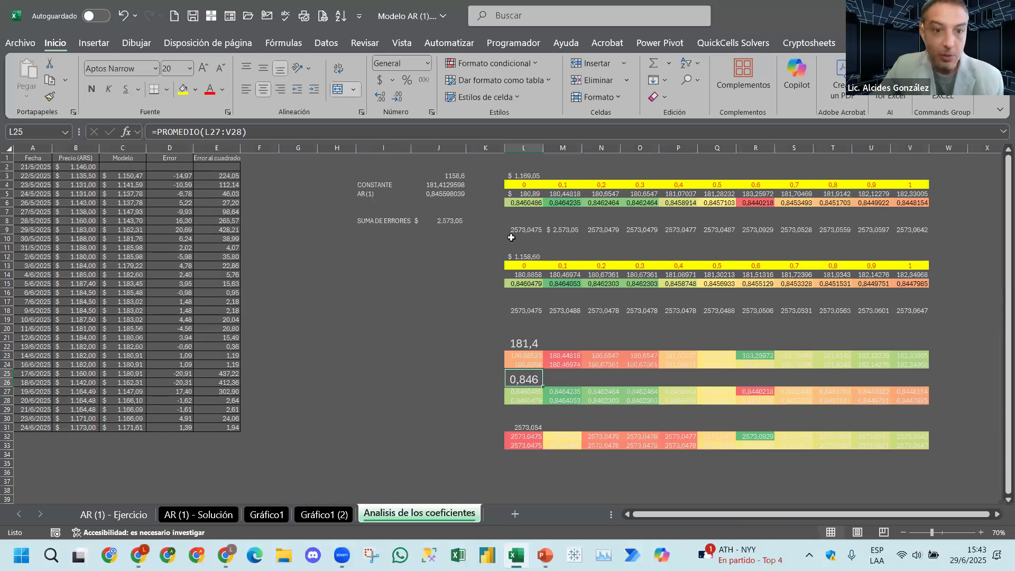
left_click_drag(520, 355, 734, 374)
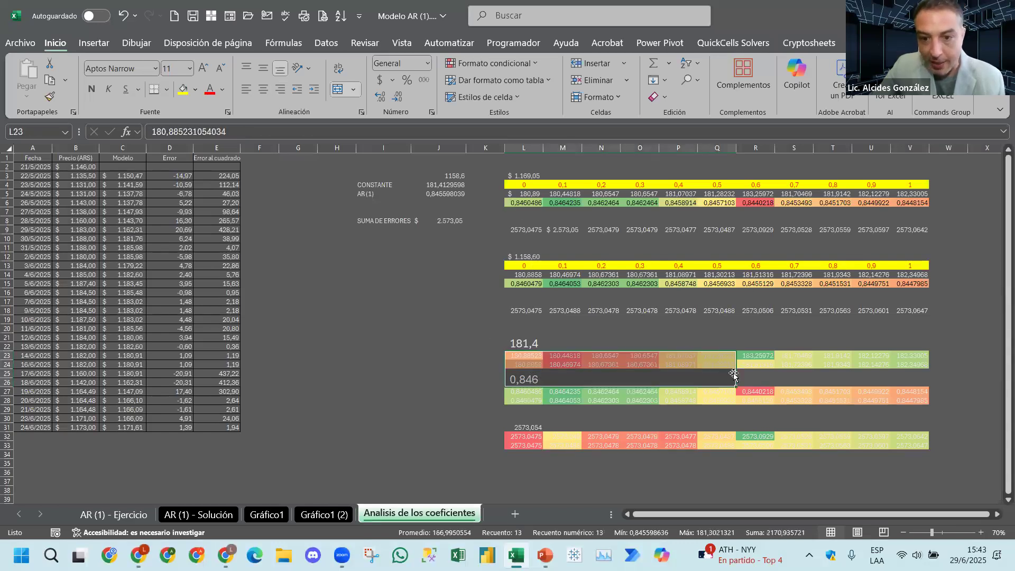
left_click_drag(912, 365, 511, 363)
left_click(524, 345)
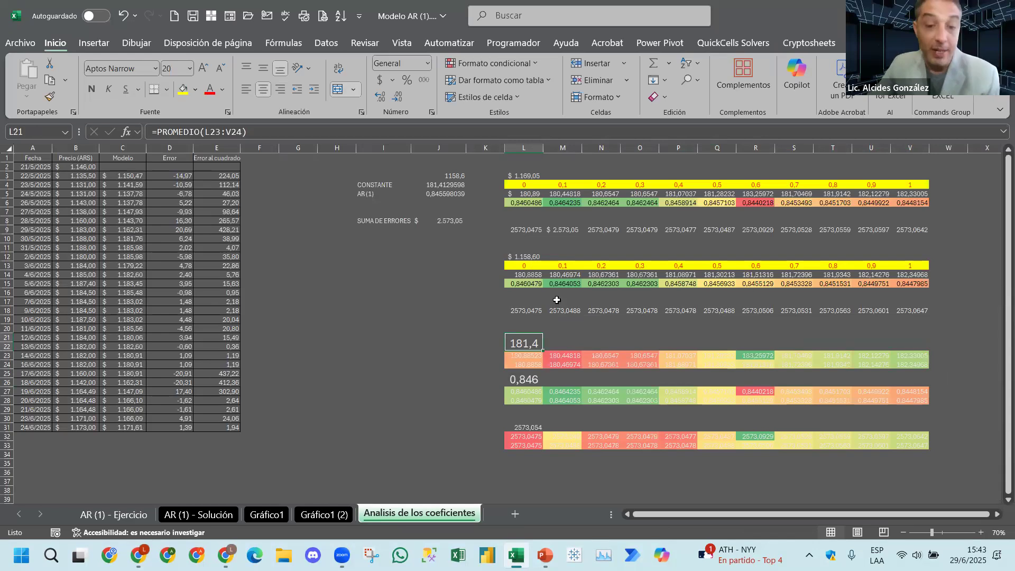
Examine the AR (1) coefficients in L27:V28 and the error sums in L32:V33, particularly those in column L.
left_click_drag(515, 393, 917, 396)
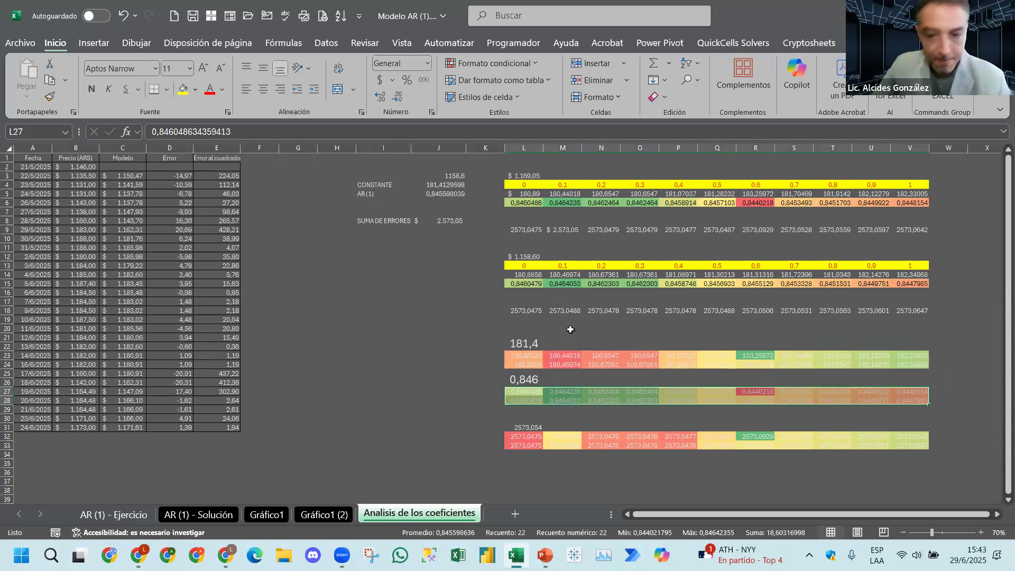
left_click(531, 391)
left_click_drag(566, 401, 914, 407)
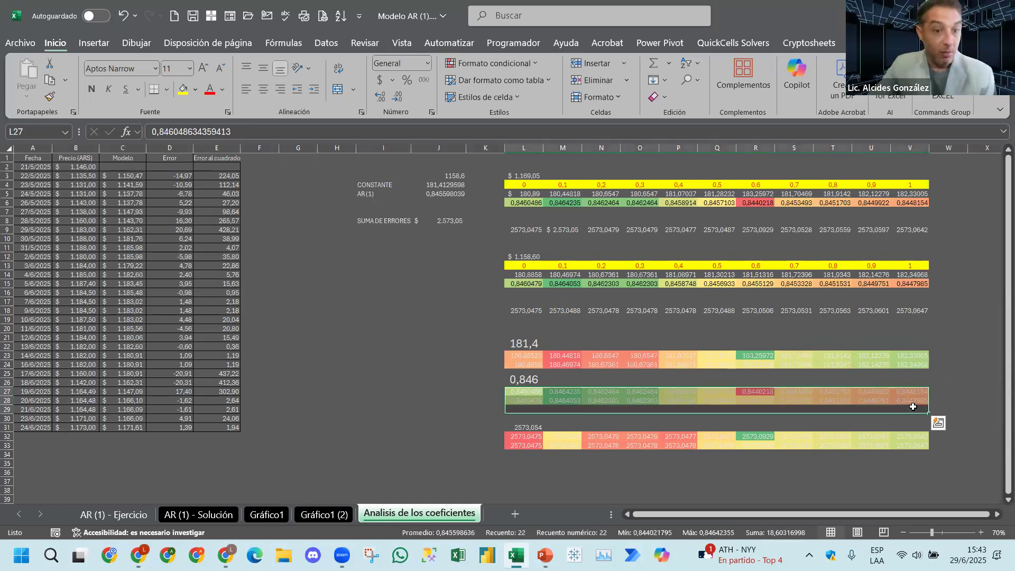
left_click_drag(529, 437, 919, 450)
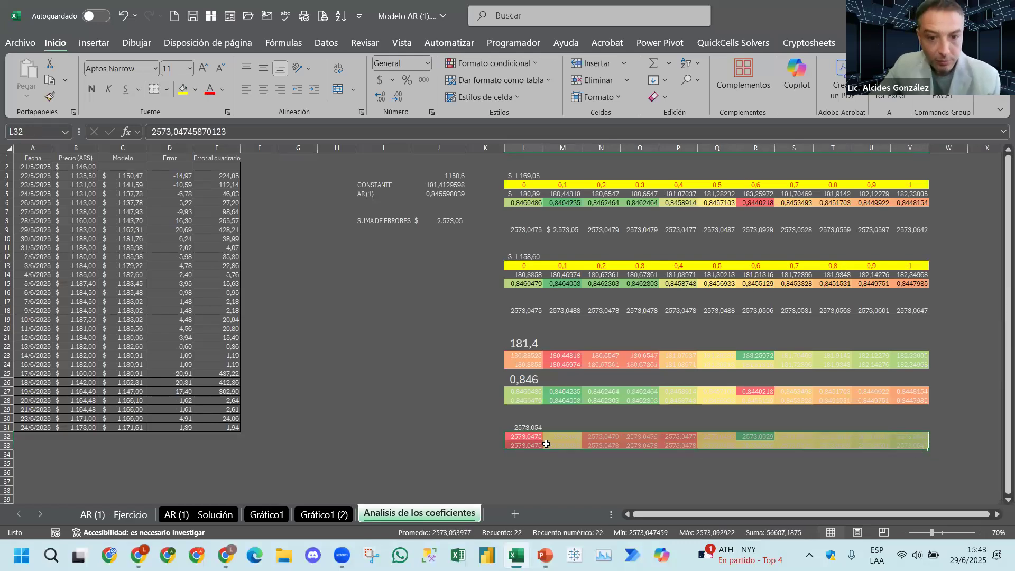
left_click_drag(526, 437, 526, 446)
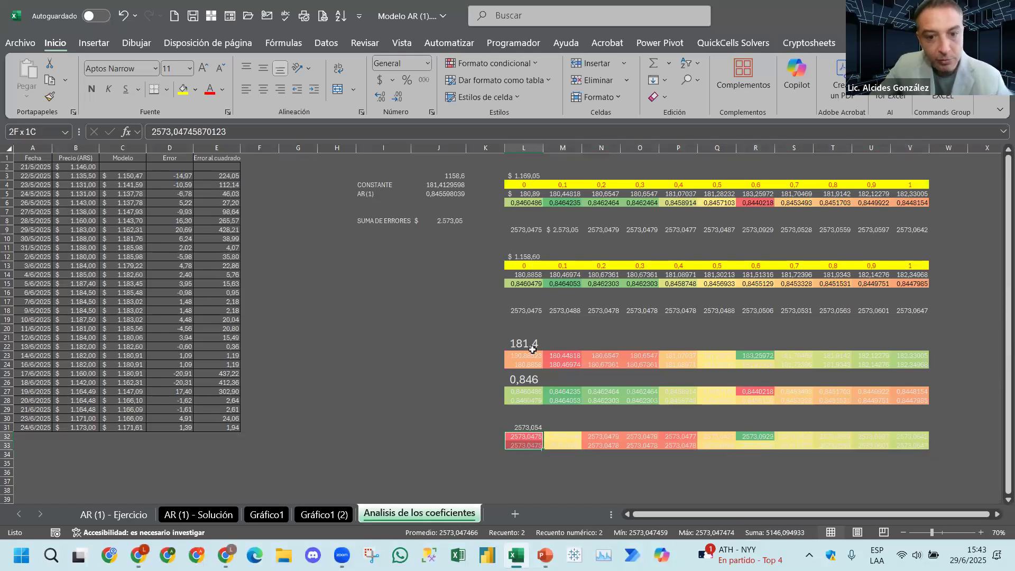
Compare the AR (1) coefficients in L6 and L15, both obtained from a starting value of 0.
left_click(516, 177)
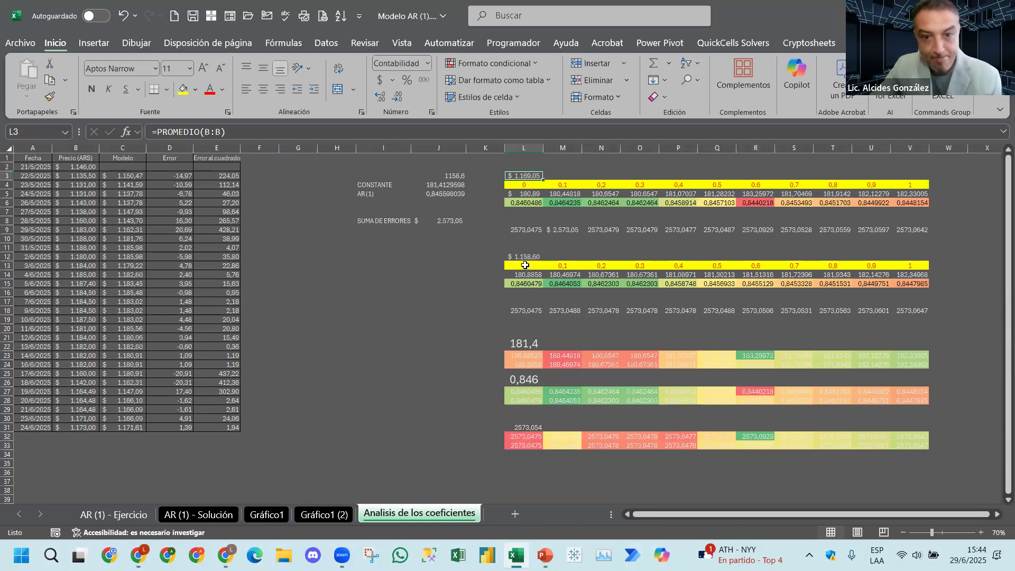
left_click(529, 266)
left_click(526, 283)
left_click(521, 202)
left_click(526, 284)
left_click(523, 202)
left_click(527, 283)
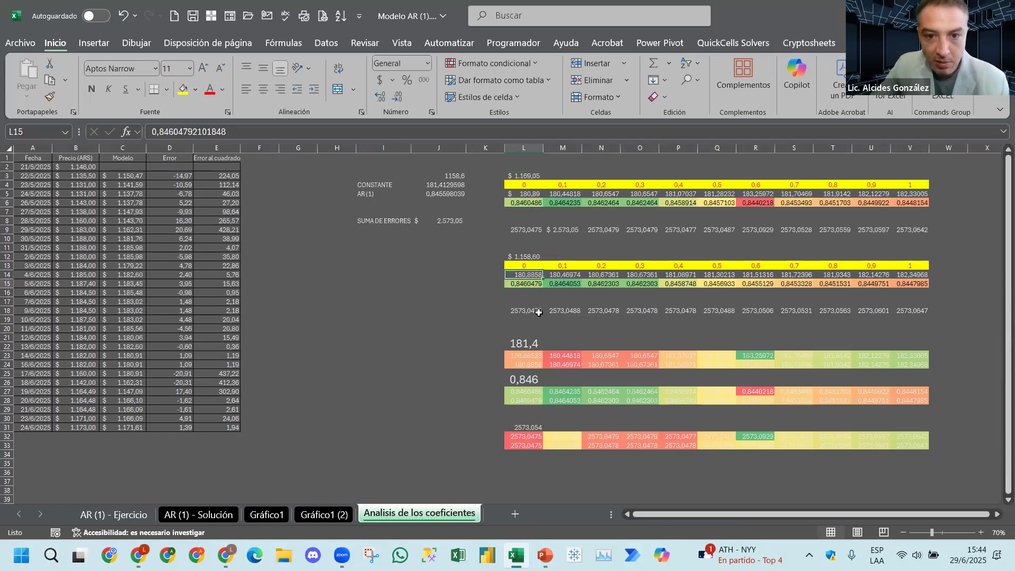
left_click(521, 202)
left_click(527, 284)
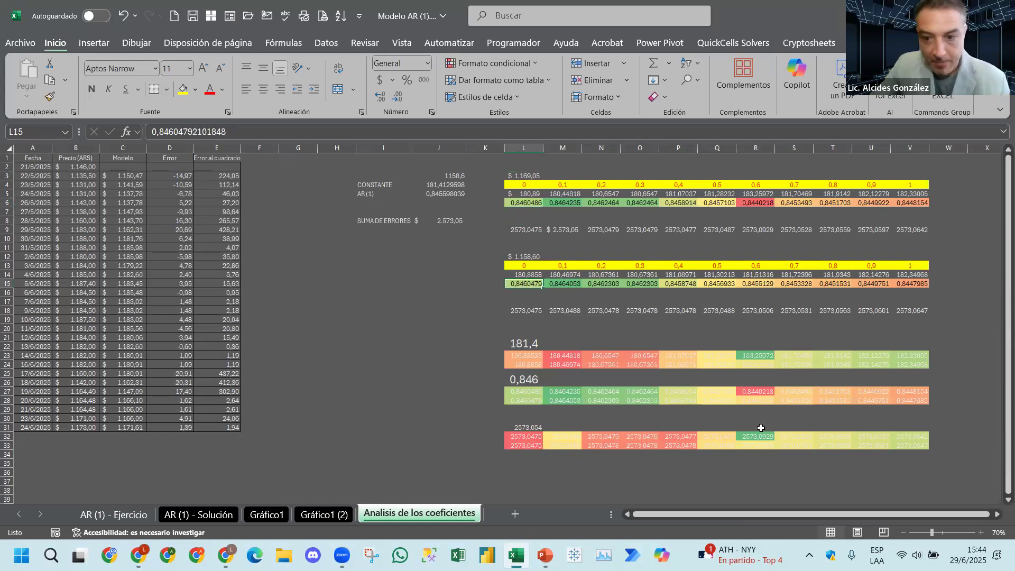
Examine the error sum in R32 against the rest of the range L32:V33.
left_click(757, 435)
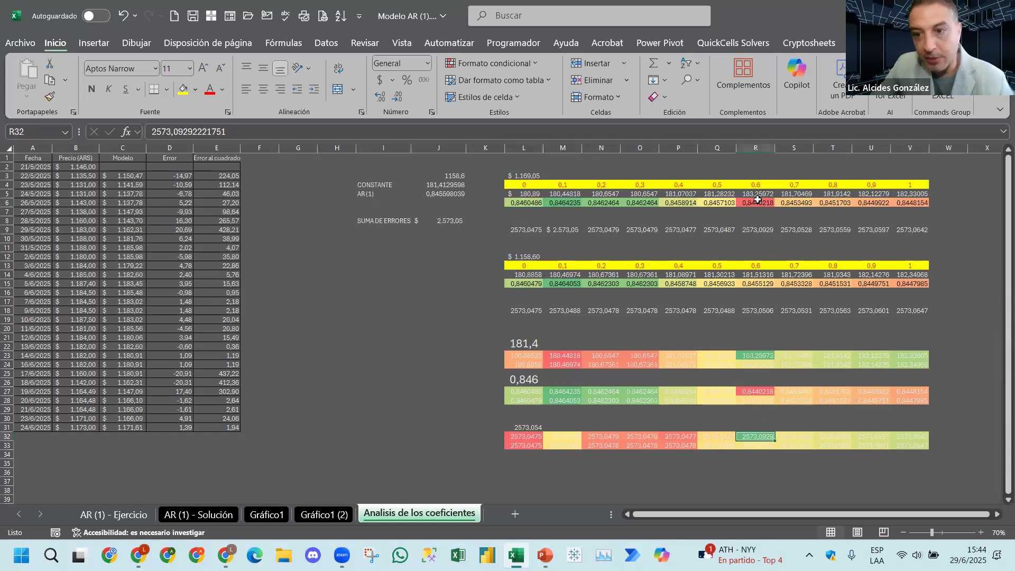
left_click_drag(520, 435, 597, 437)
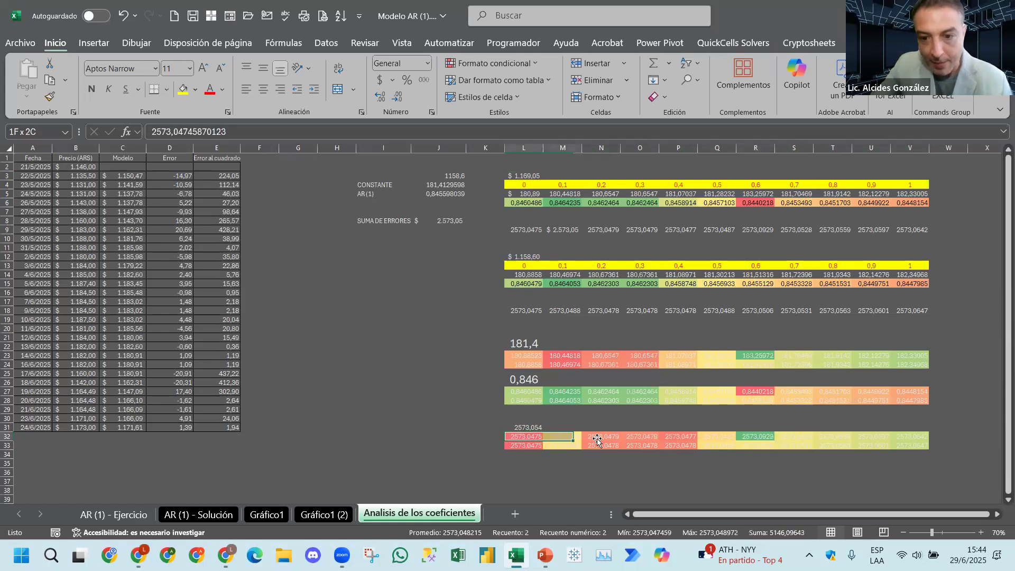
left_click_drag(516, 435, 910, 446)
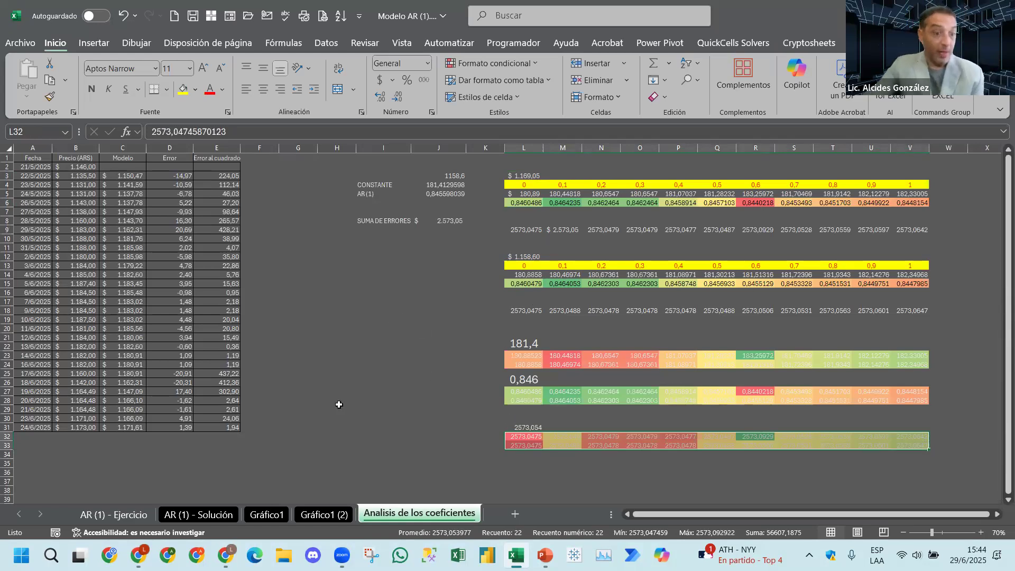
Relate the CONSTANTE and AR (1) values in J4:J5 of the AR (1) - Ejercicio sheet to the chart's title equation.
left_click(220, 515)
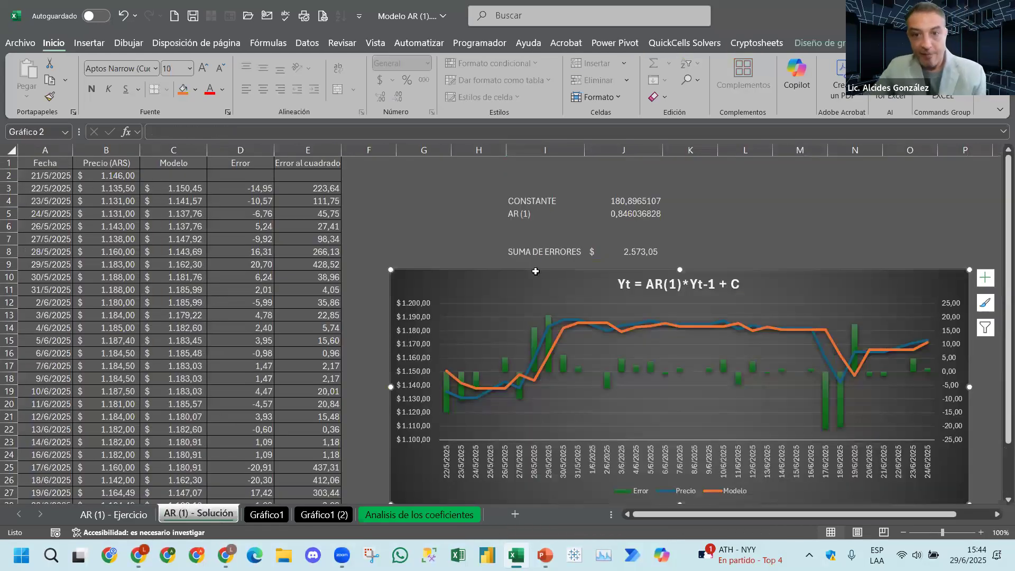
left_click(126, 518)
left_click_drag(646, 201, 653, 213)
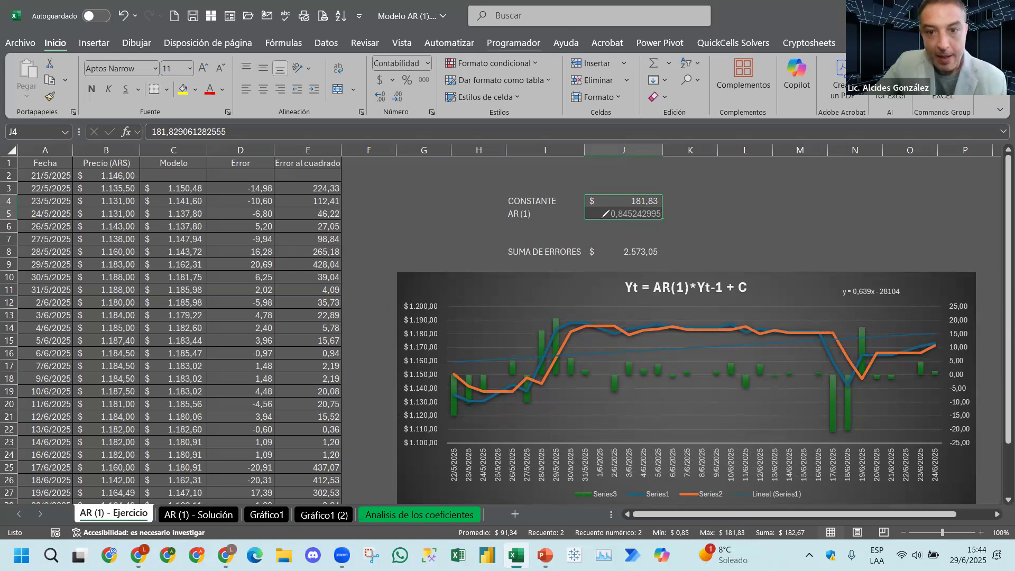
left_click(700, 300)
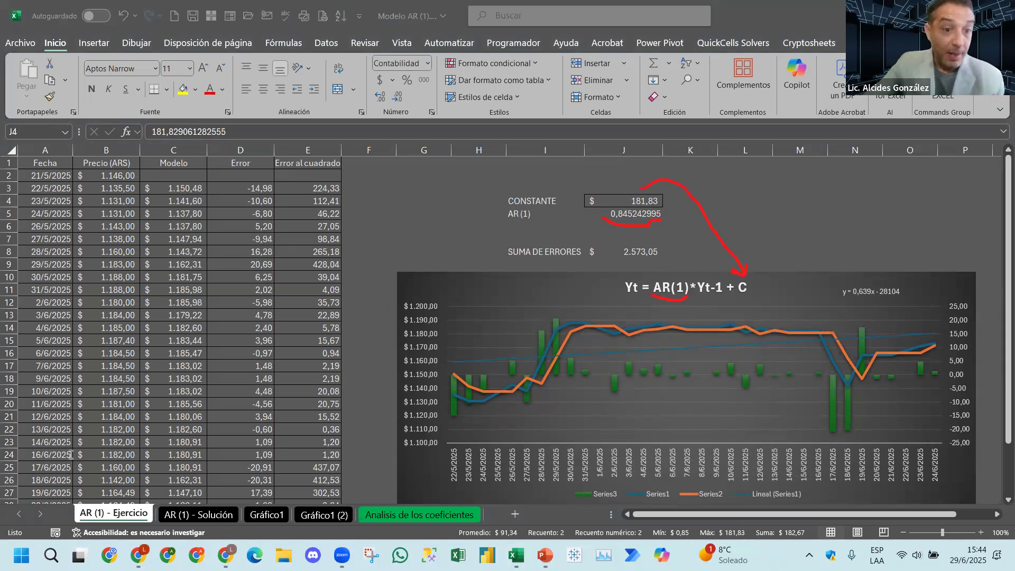
left_click(359, 129)
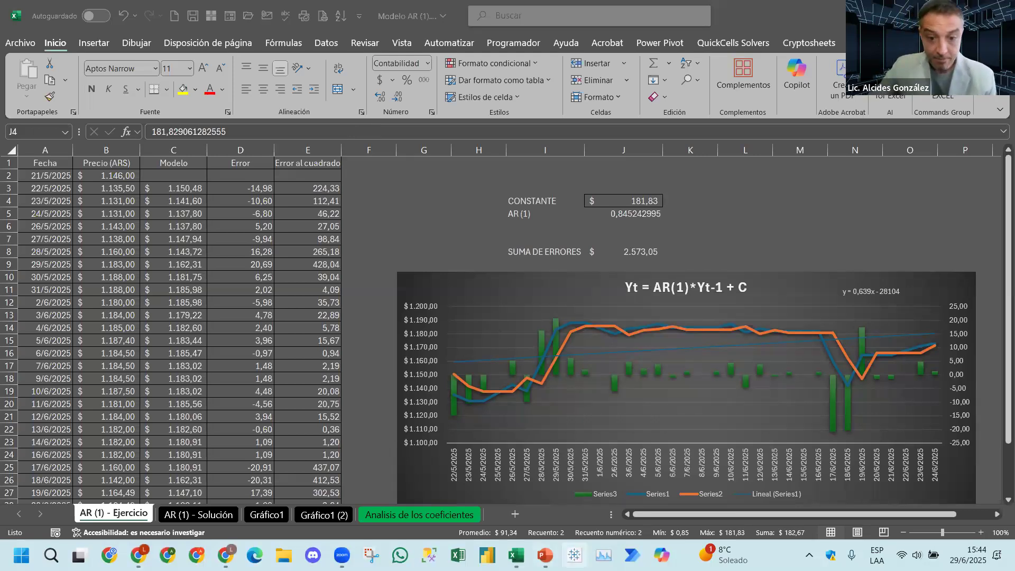
Switch to the PowerPoint presentation and show slide 16, Métodos de validación y pruebas.
left_click(545, 555)
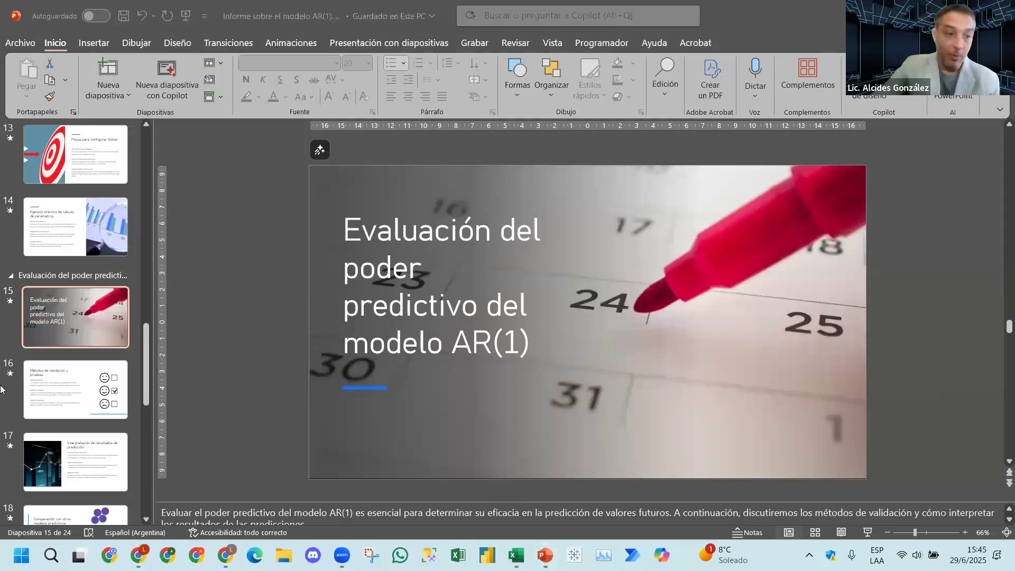
left_click(47, 389)
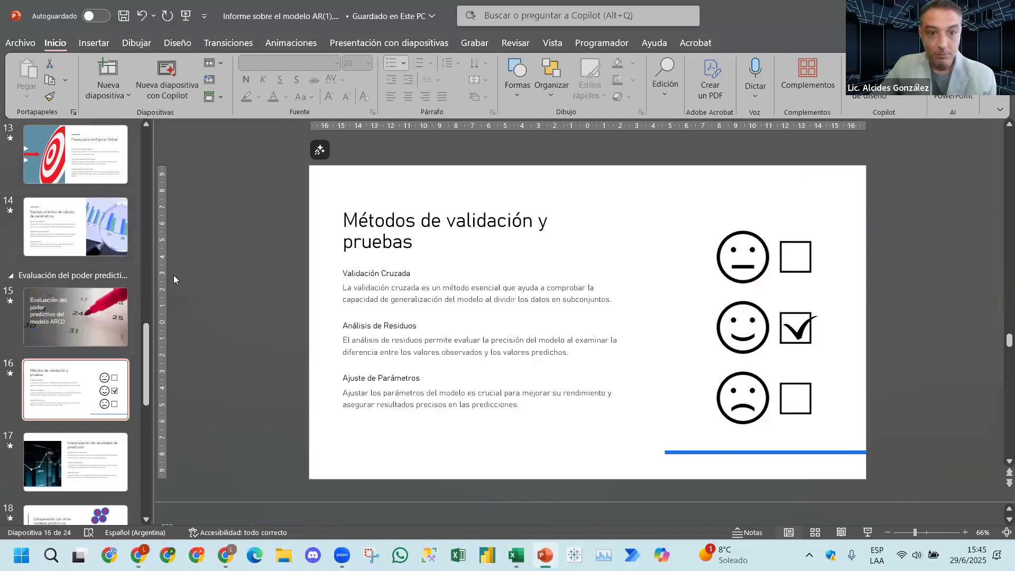